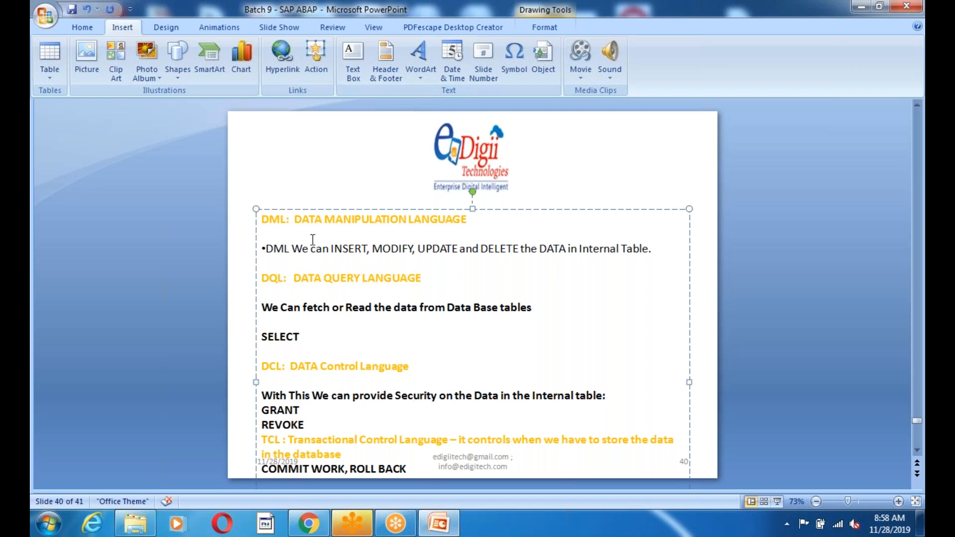
Step: Review the DQL SELECT statement and the DATA Control Language section on slide 40
left_click(344, 346)
left_click_drag(306, 338, 242, 337)
left_click(384, 337)
left_click_drag(313, 337, 238, 336)
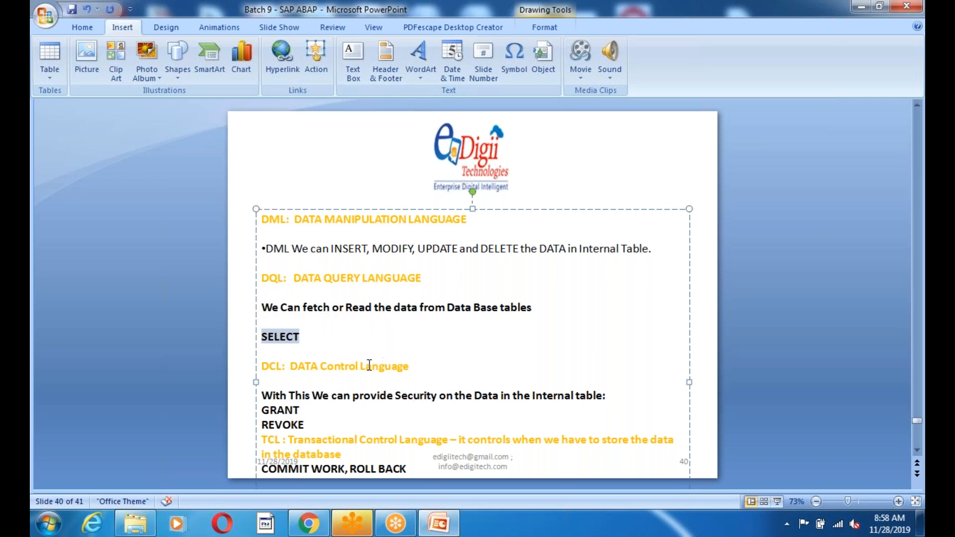
left_click(353, 355)
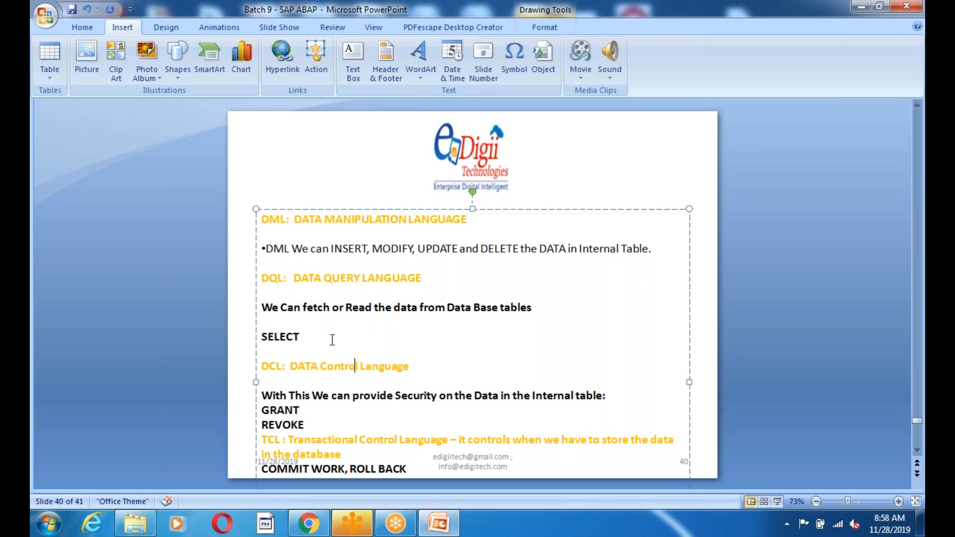
left_click(356, 391)
left_click_drag(402, 370, 242, 372)
left_click(330, 416)
left_click(490, 372)
left_click(415, 320)
scroll(395, 352, "up", 1)
scroll(395, 351, "down", 1)
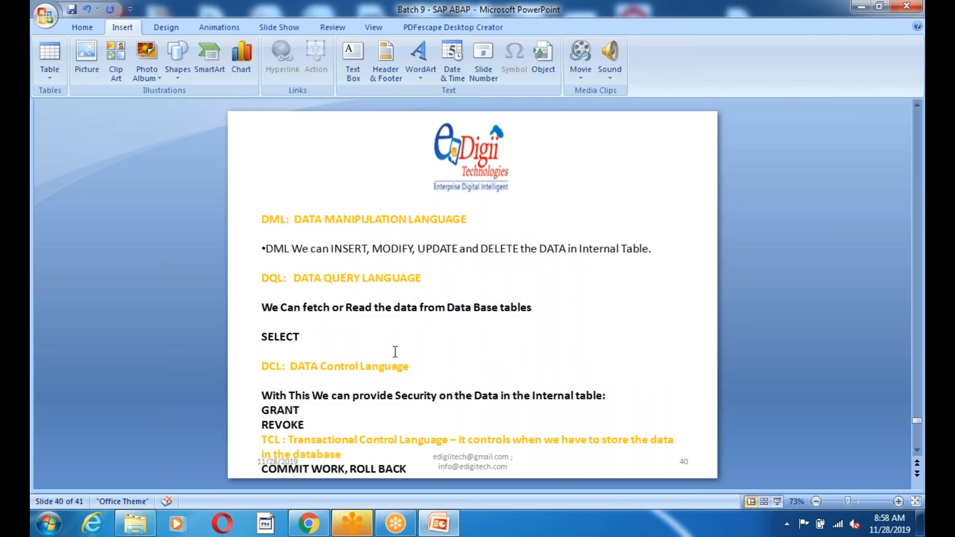
scroll(395, 352, "up", 1)
scroll(395, 351, "down", 1)
scroll(395, 352, "up", 1)
scroll(395, 352, "down", 1)
scroll(395, 352, "up", 1)
scroll(395, 352, "down", 1)
left_click(386, 398)
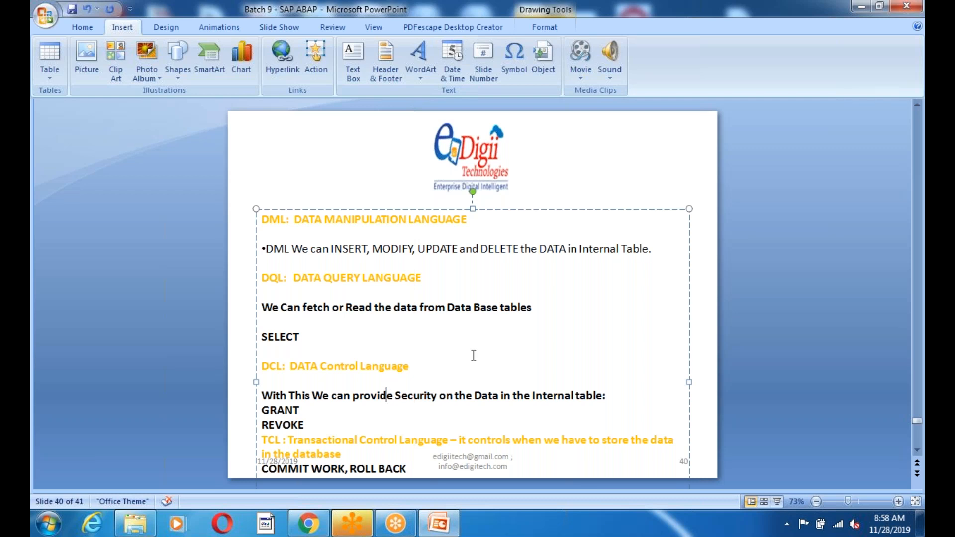
left_click(421, 364)
left_click(472, 406)
left_click_drag(390, 372, 239, 215)
double_click(416, 368)
left_click(483, 386)
Step: Go back to slide 39 and review the DATA DICTIONARY ( SE11 ) heading and its definition
scroll(374, 372, "up", 1)
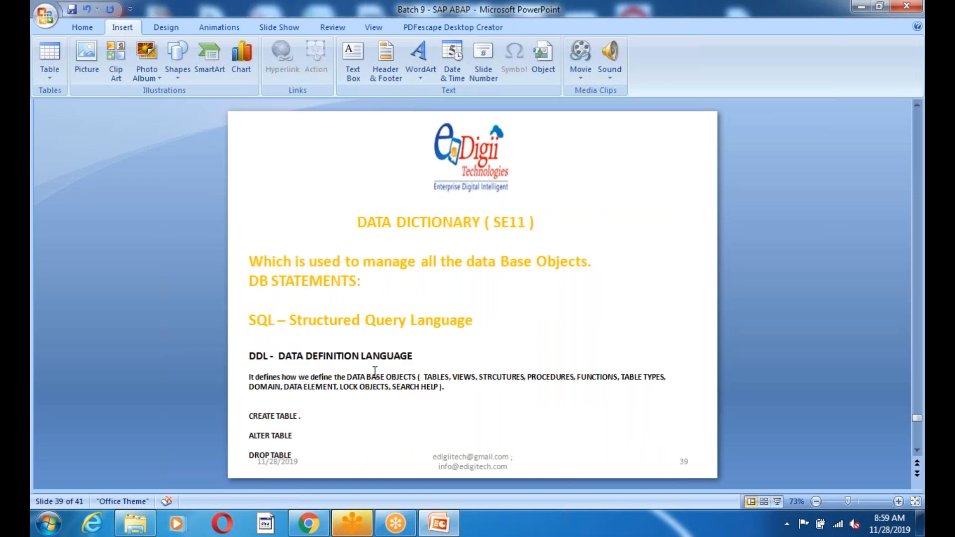
left_click_drag(357, 223, 528, 223)
left_click(342, 259)
left_click(421, 263)
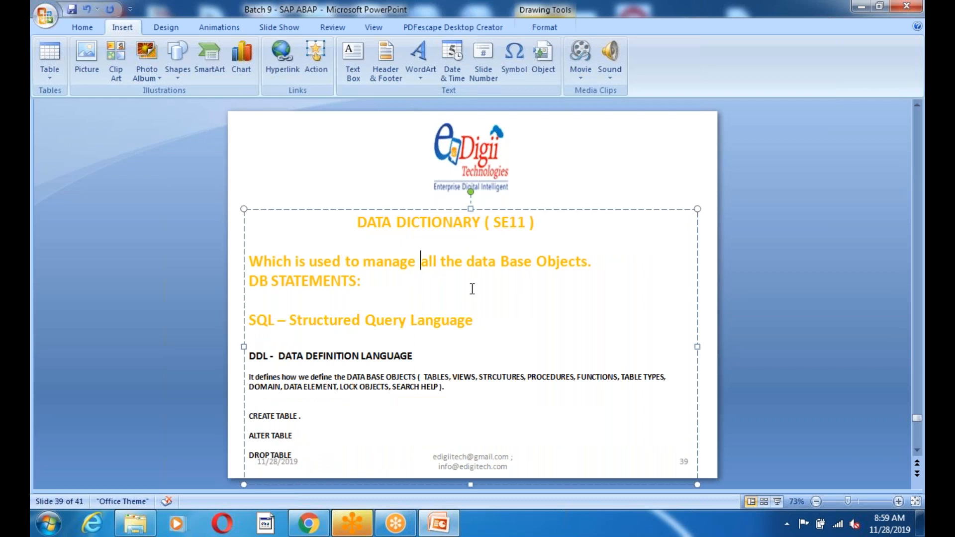
left_click(396, 297)
left_click_drag(601, 267, 192, 216)
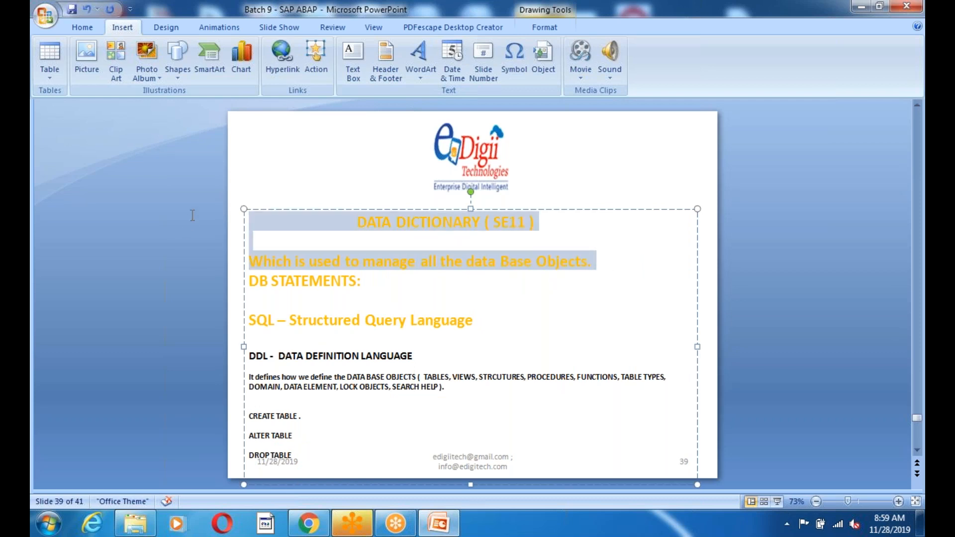
left_click(442, 531)
left_click(443, 531)
Step: Add a slide with the Blank layout at the end of the presentation, after slide 41
scroll(472, 340, "down", 2)
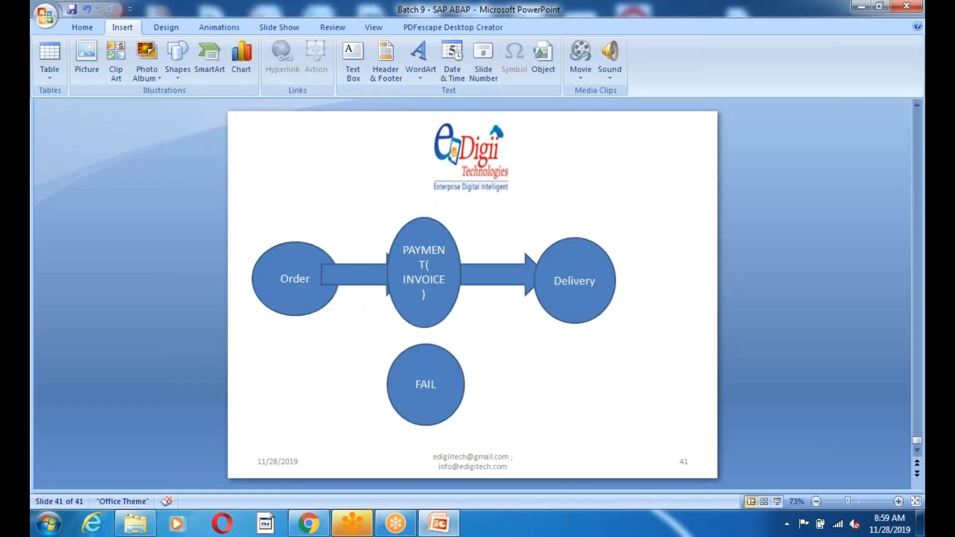
left_click(81, 31)
left_click(167, 79)
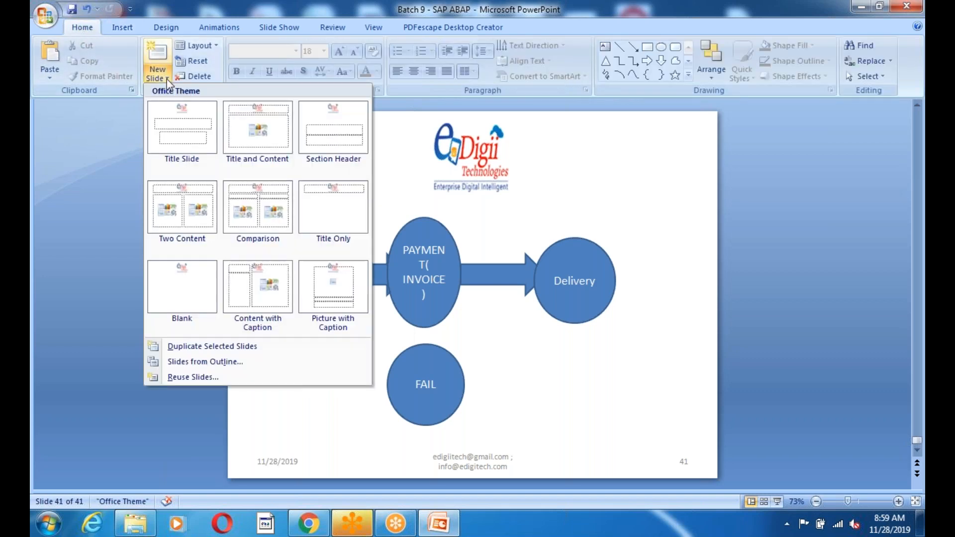
left_click(174, 303)
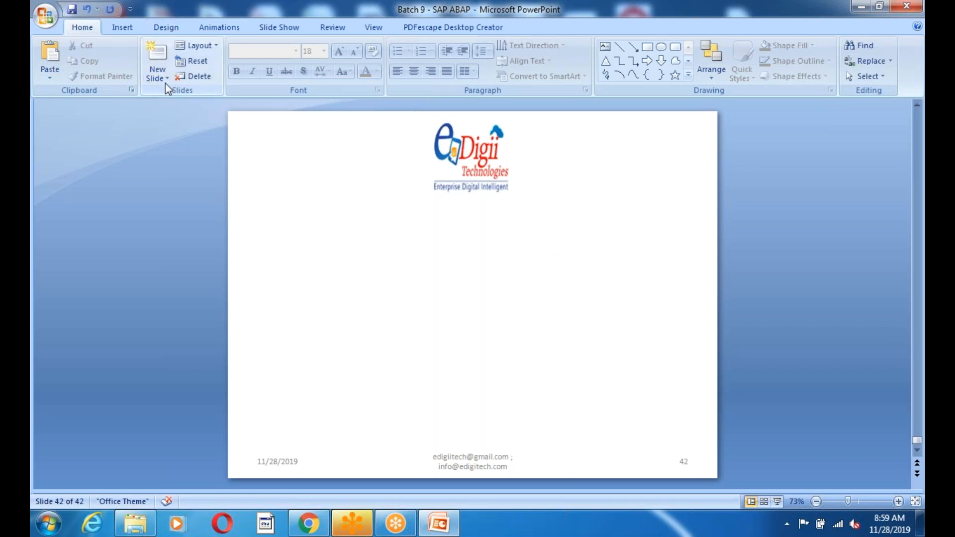
Step: Insert a wide text box below the logo on the blank slide and enter "Data Base table:" in it
left_click(122, 28)
left_click(352, 60)
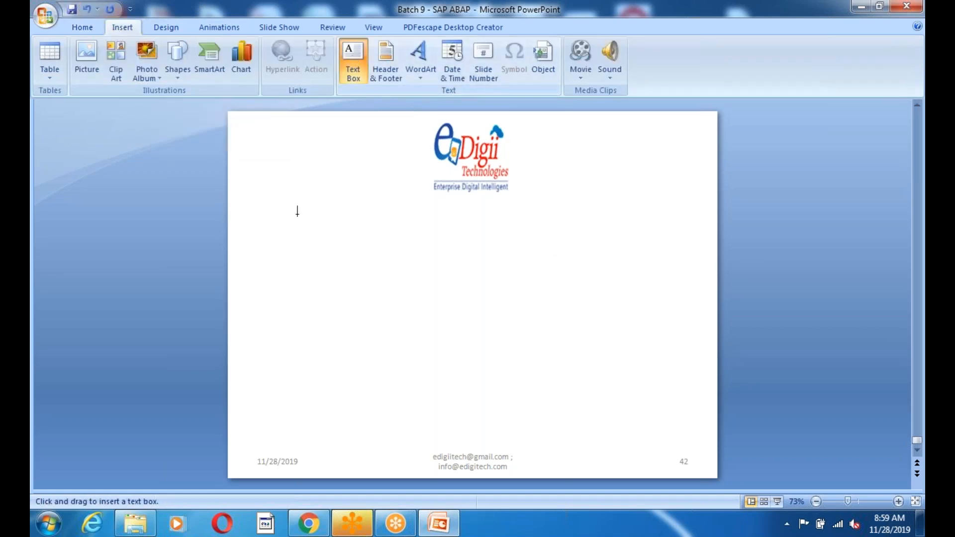
mouse_move(241, 205)
left_mouse_down()
mouse_move(424, 349)
mouse_move(663, 465)
mouse_move(681, 438)
left_mouse_up()
type("Data Base")
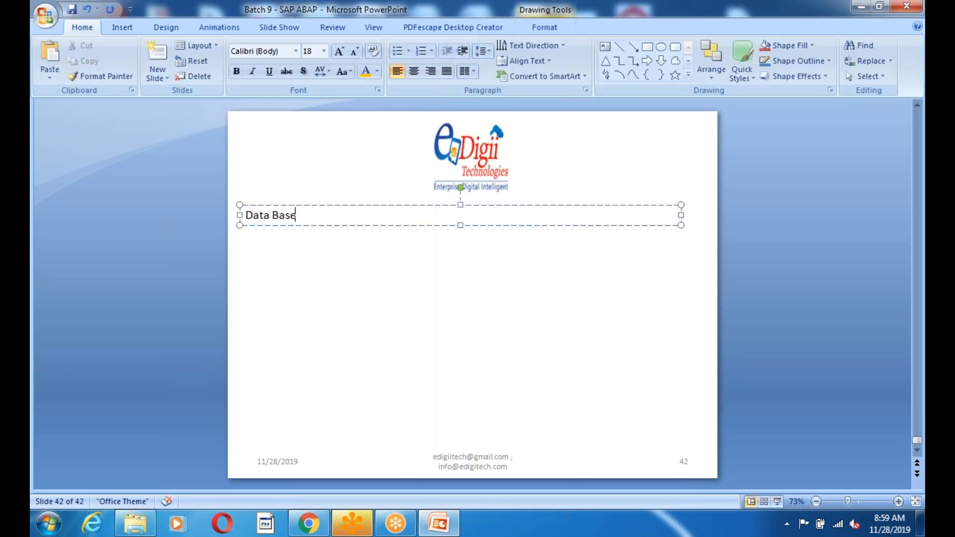
type(" t able:")
Step: Make the "Data Base table:" text bold
key("shift+Left")
key("shift+Left")
key("shift+Left")
key("shift+Left")
key("shift+Left")
key("shift+Left")
key("shift+Left")
key("shift+Left")
key("shift+Left")
key("shift+Left")
key("shift+Left")
key("shift+Left")
key("shift+Left")
key("shift+Left")
key("shift+Left")
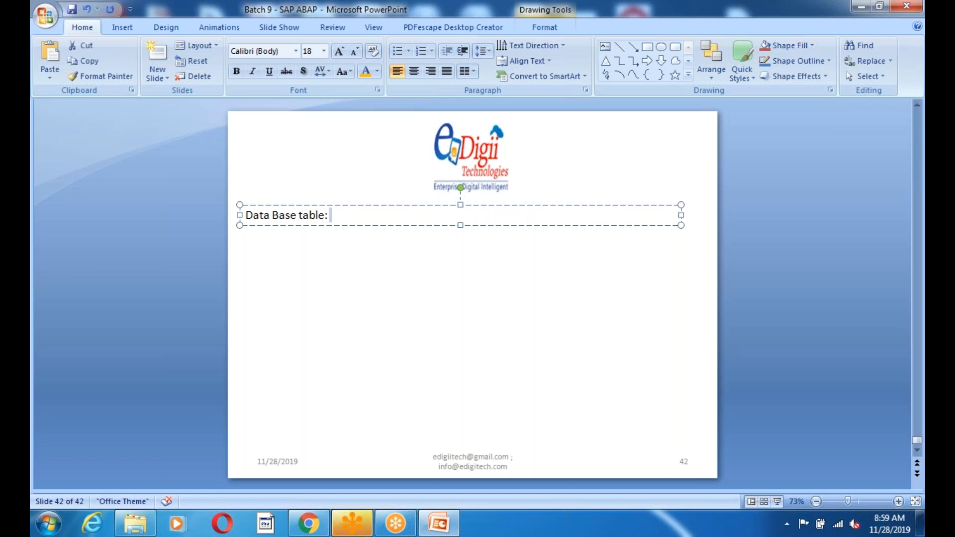
key("shift+Left")
key("shift+Left")
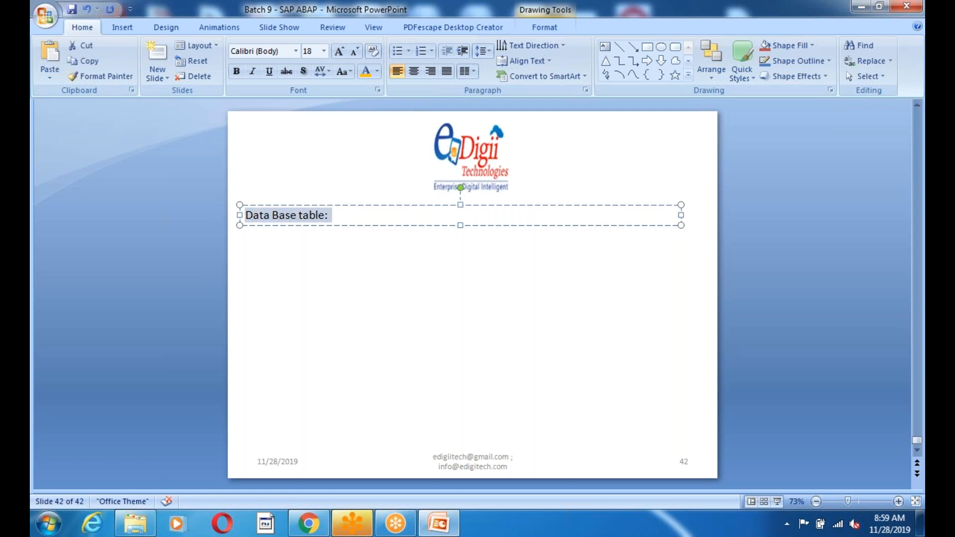
key("ctrl+b")
key("End")
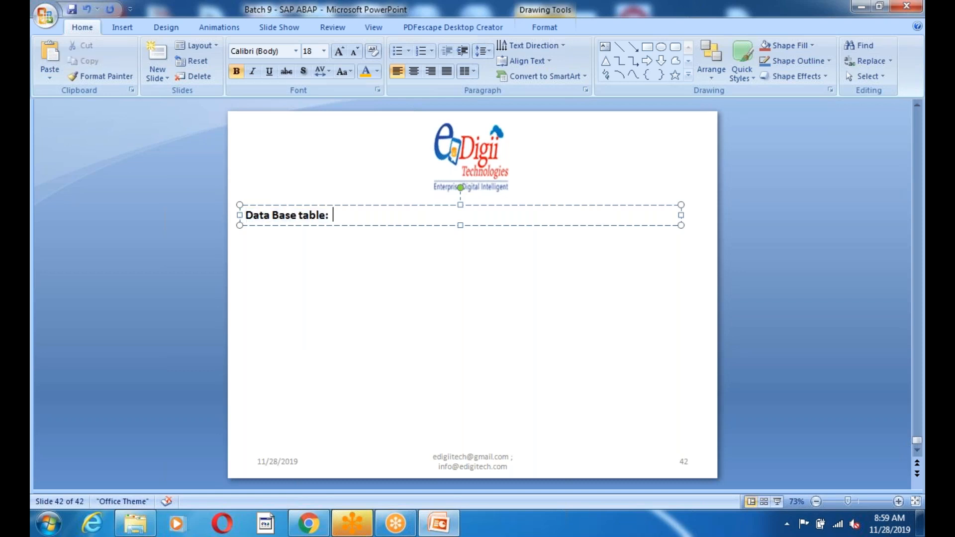
Step: Add "It Is a combination of columns and rows" behind the bold heading and set this sentence in regular weight
type("It Is a combination")
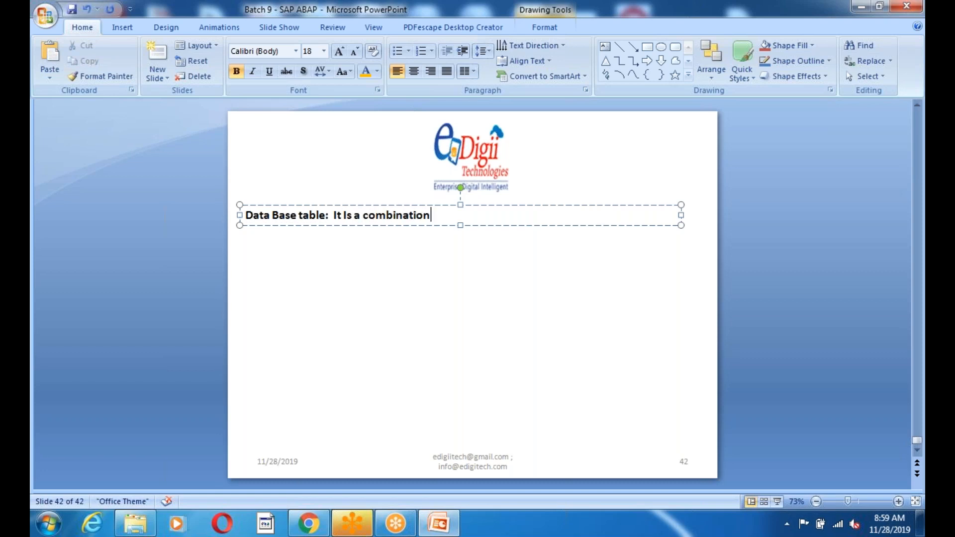
type(" of columns a")
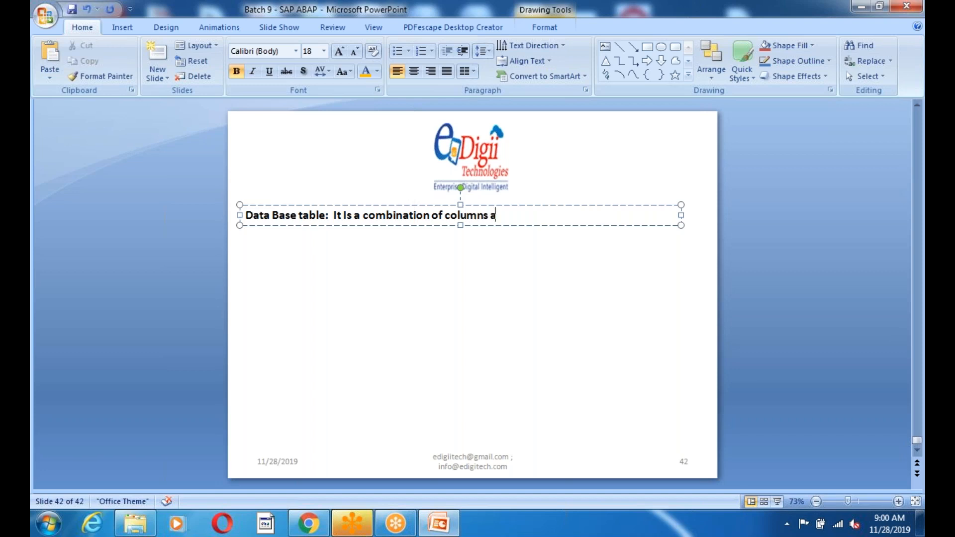
type("nd rows")
double_click(336, 215)
left_click(577, 218, "shift")
key("ctrl+b")
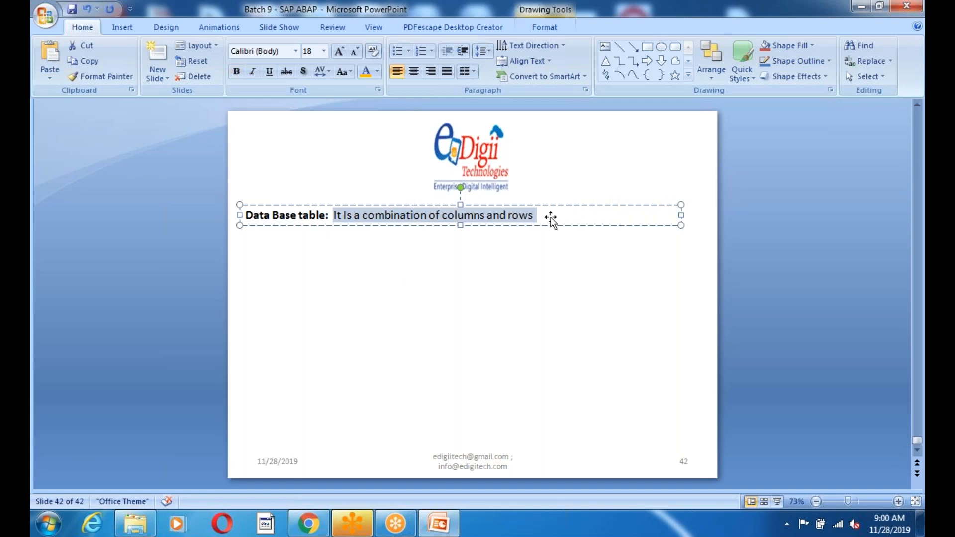
key("Escape")
left_click(533, 217)
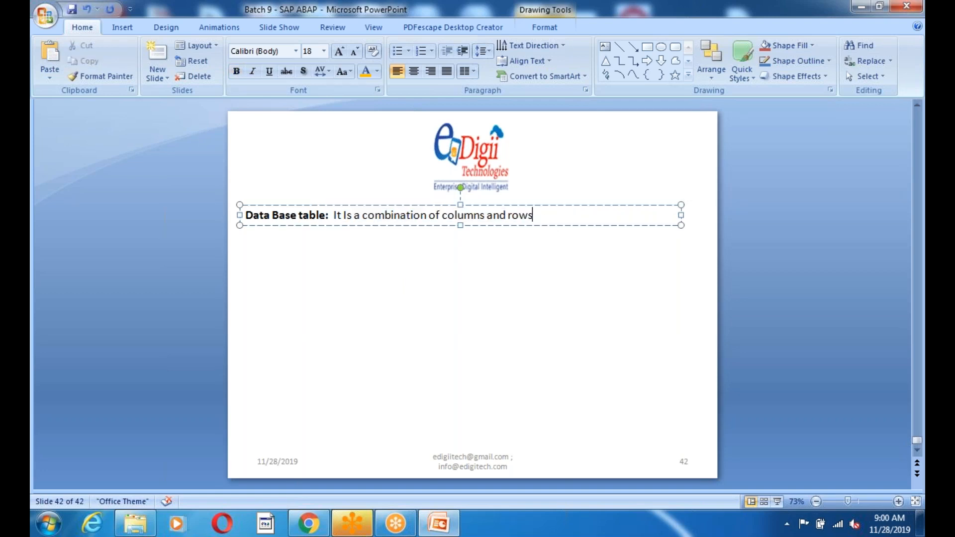
Step: Complete the definition with "and which is used to store the data Permanently in the database." and leave a blank line below it
type("and which is used to st")
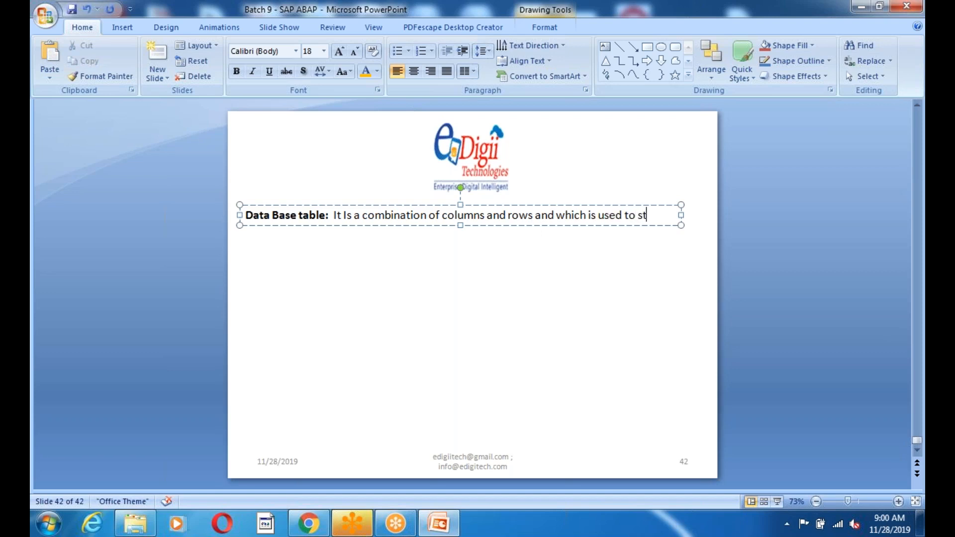
type("ore the data")
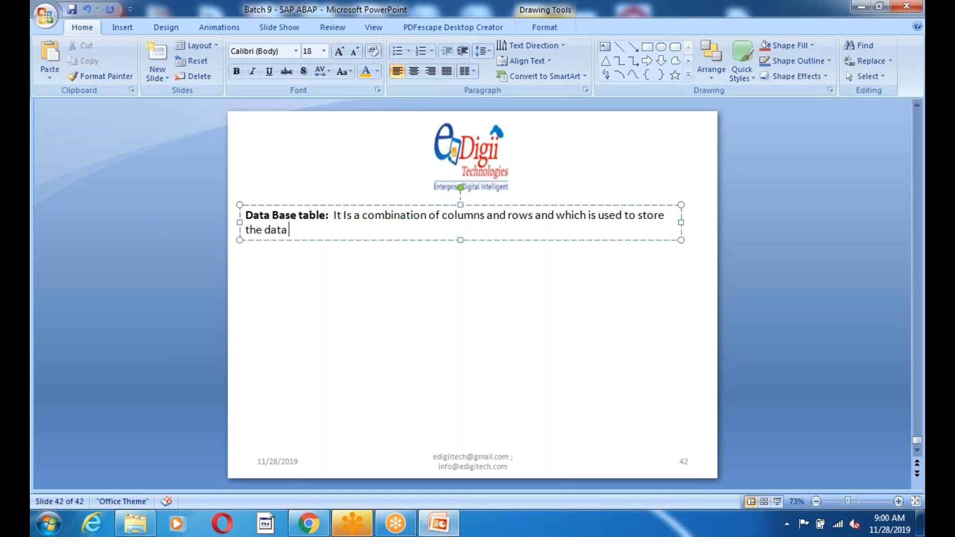
type("Permanent")
key("BackSpace")
type("ly")
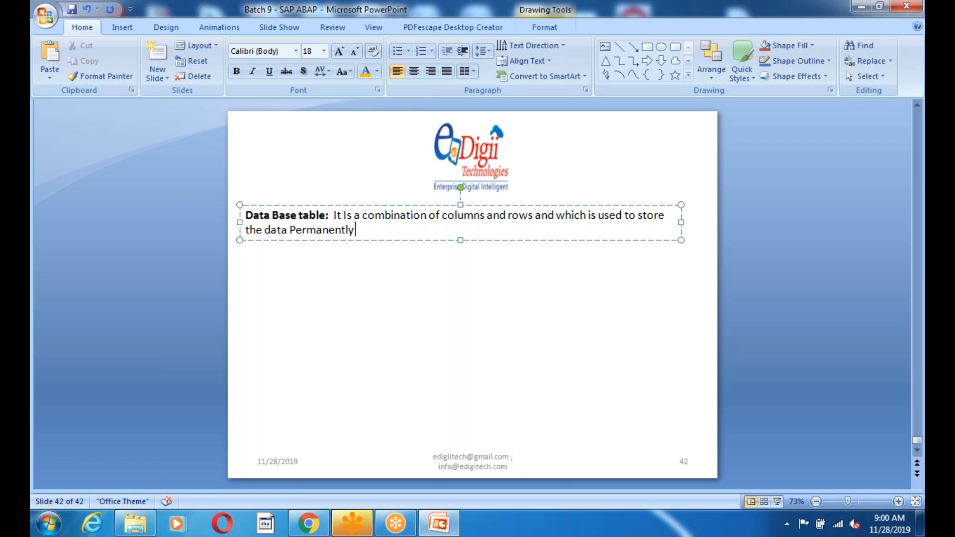
type("in the da")
key("BackSpace")
type("tbse")
key("BackSpace")
key("BackSpace")
key("BackSpace")
key("BackSpace")
type("tabase")
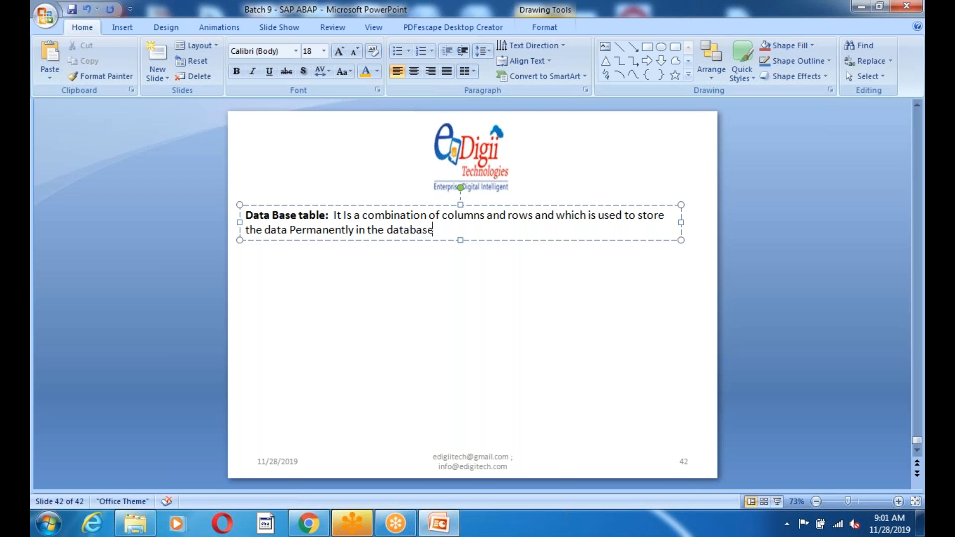
type(".")
key("Return")
key("Return")
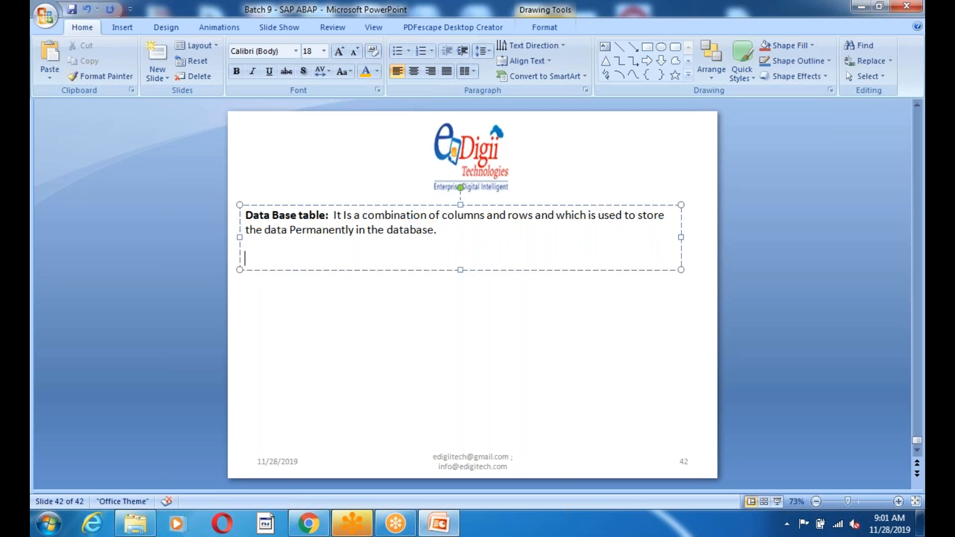
type("It containes")
key("BackSpace")
key("BackSpace")
key("BackSpace")
key("BackSpace")
key("BackSpace")
key("BackSpace")
key("BackSpace")
key("BackSpace")
key("BackSpace")
Step: Add a second paragraph reading "Columns is nothing but fields, rows are nothing but Data or Record."
type("Columns is nothing but fields, row")
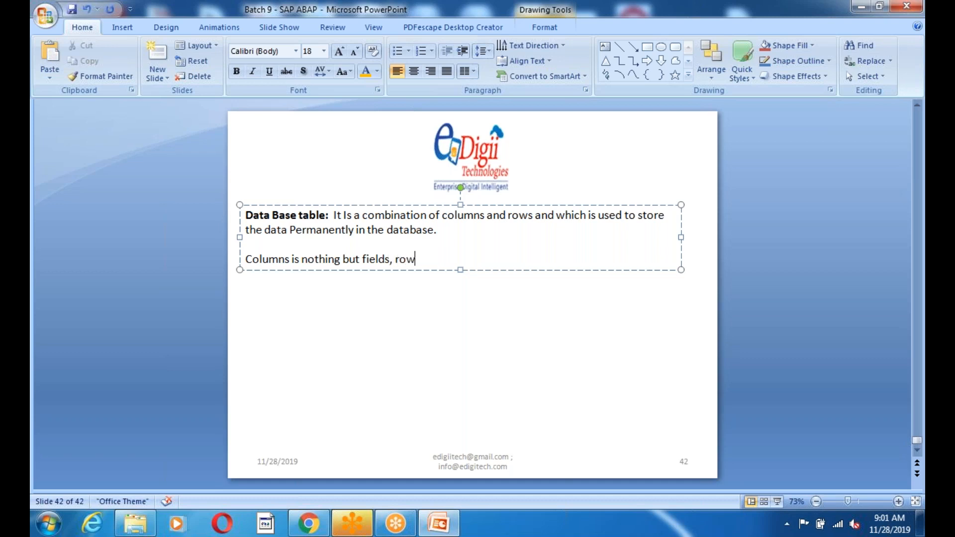
type("s are nothing but Data")
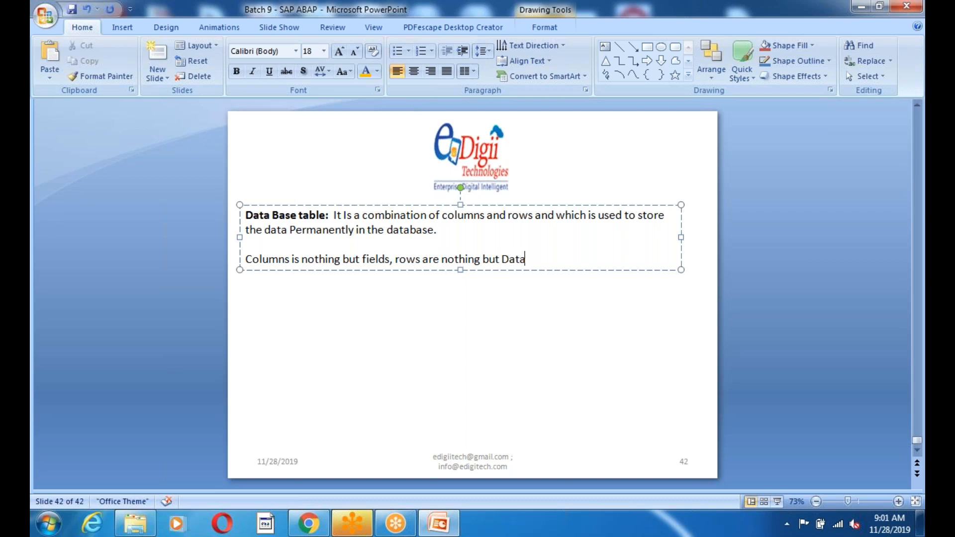
type(" or Record.")
Step: Save the presentation
left_click(72, 9)
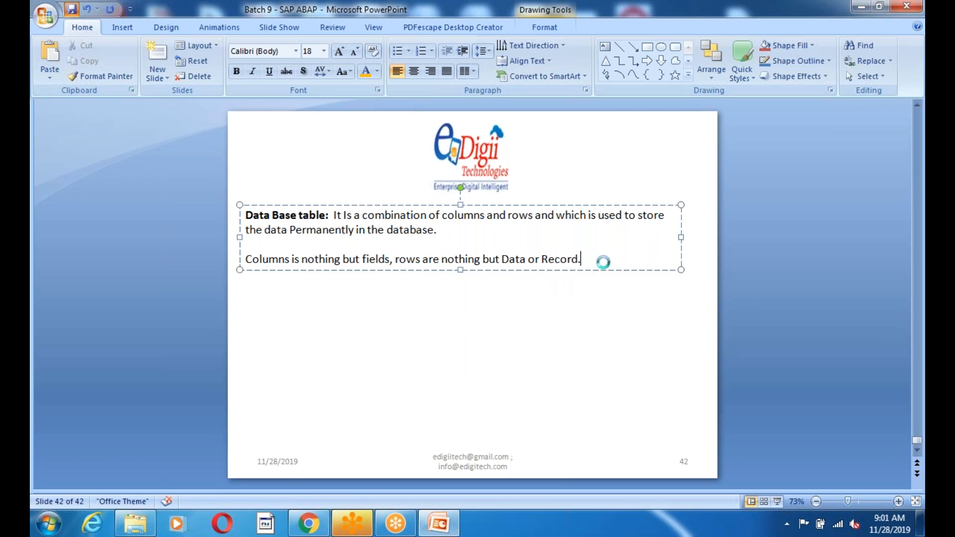
left_click(384, 309)
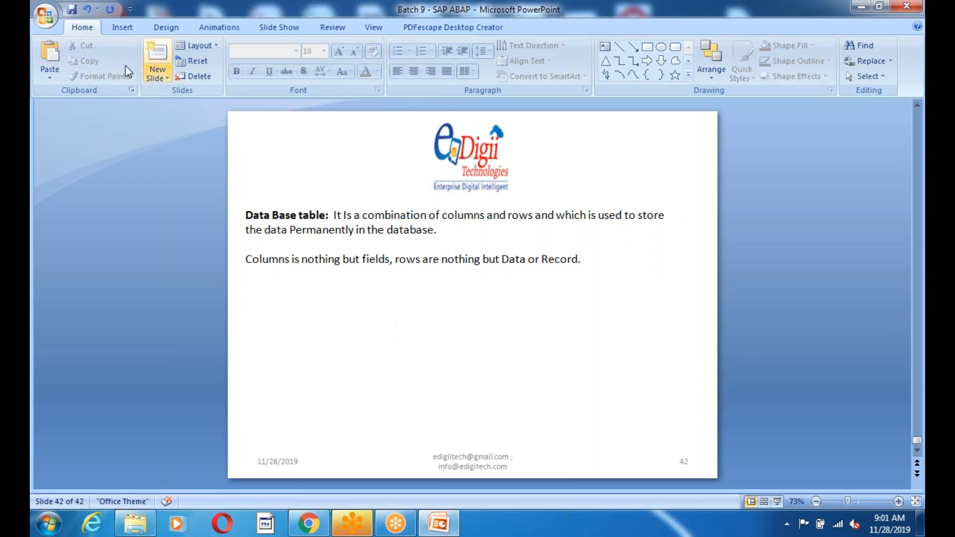
left_click(69, 10)
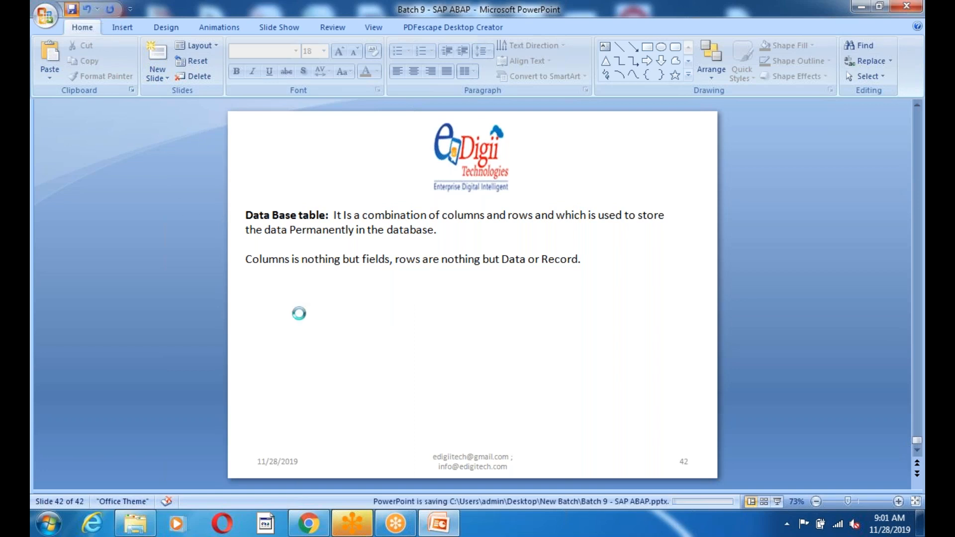
left_click(158, 75)
left_click(621, 370)
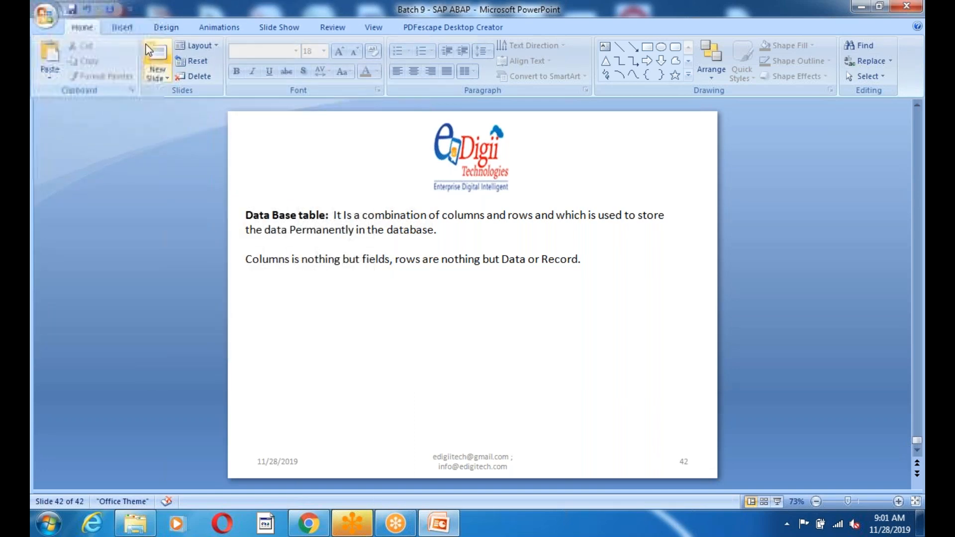
left_click(123, 29)
left_click(178, 57)
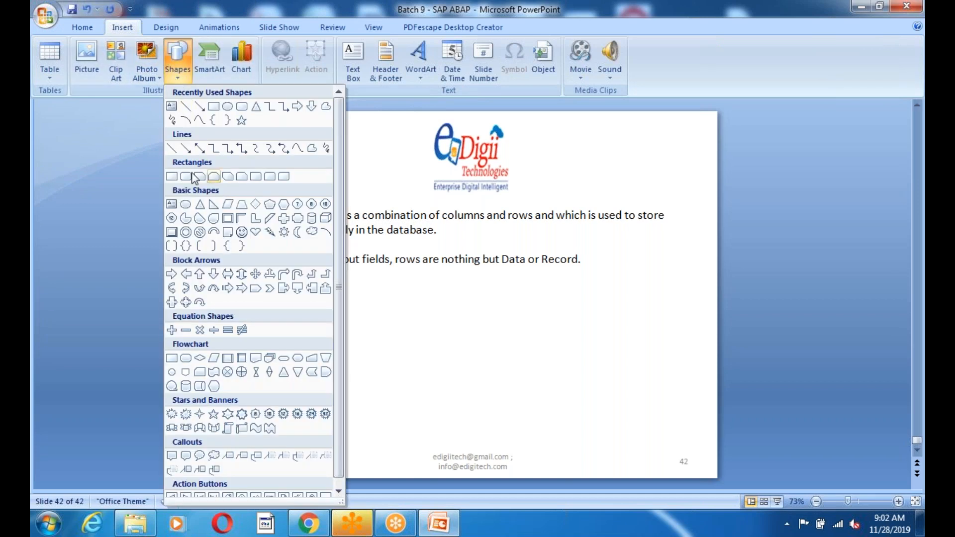
Step: Insert a table with three columns and three rows and move it directly below the Columns and rows paragraph
left_click(121, 31)
left_click(50, 58)
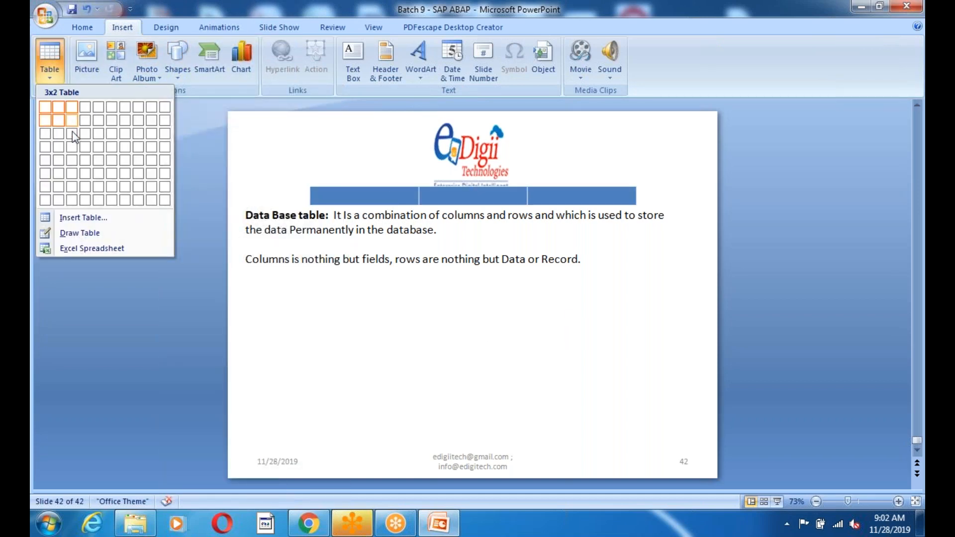
left_click(73, 136)
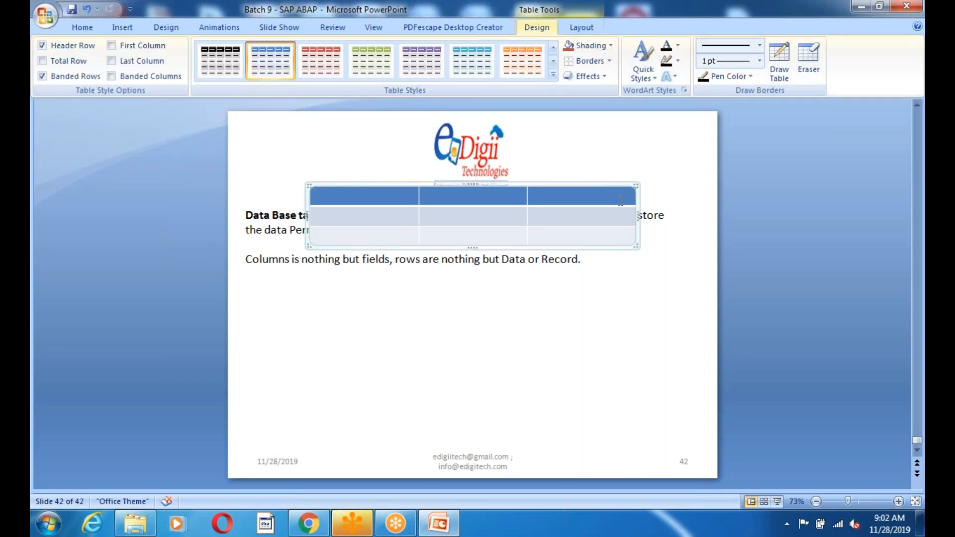
left_click_drag(635, 189, 618, 277)
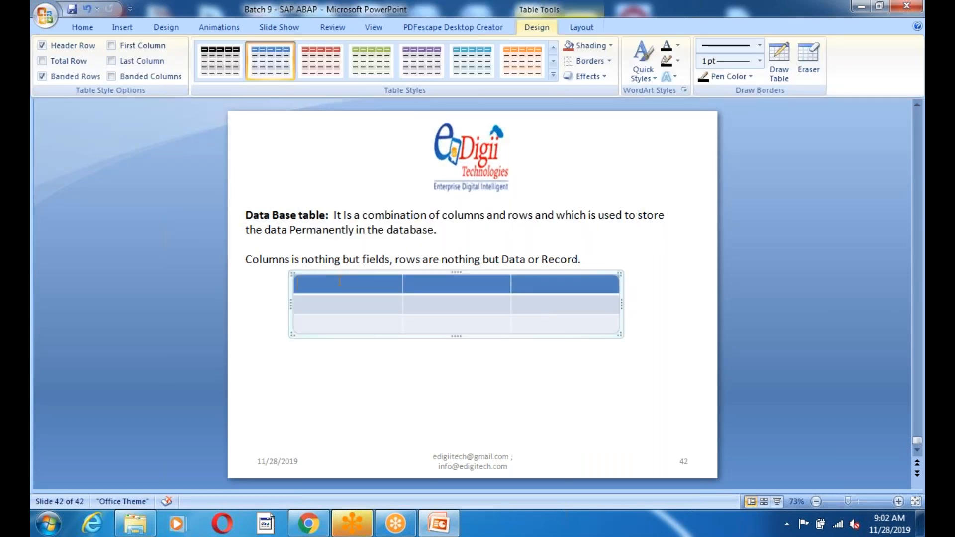
Step: Fill the table's header row with SORDER, PRODUCT and PRICE
type("SORDER")
key("Tab")
type("PRODUCT")
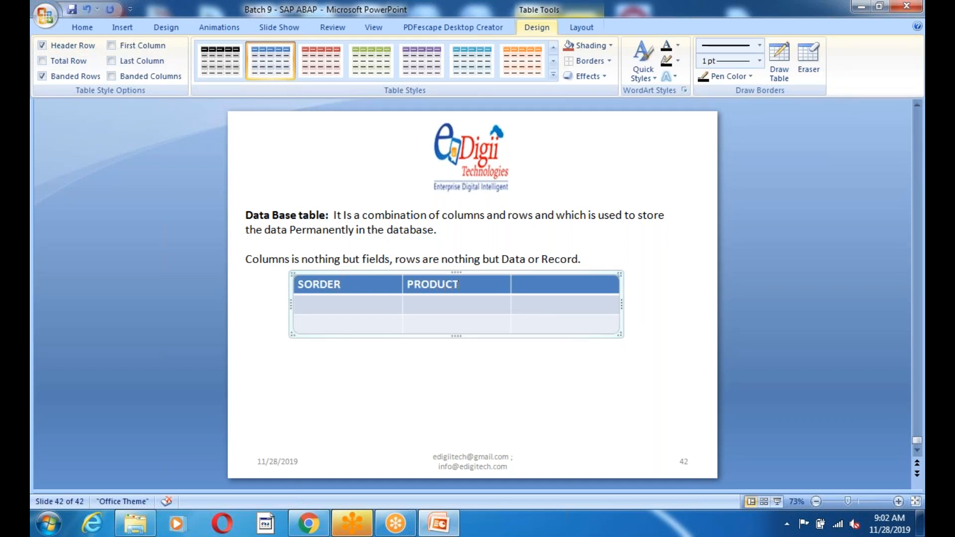
type("PRICE")
left_click_drag(347, 286, 294, 285)
left_click(434, 293)
left_click_drag(546, 284, 490, 282)
left_click_drag(355, 283, 292, 282)
Step: Fill the first row below the table header with 100, IPHONE and 5550.00
left_click(335, 307)
type("100")
key("Tab")
type("IPHONE")
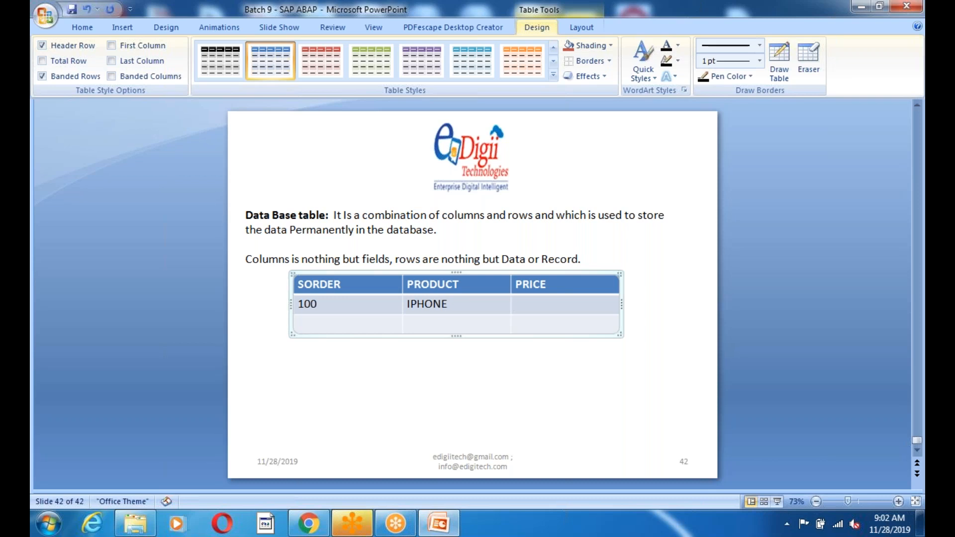
type("5550.00")
left_click(421, 353)
left_click(328, 299)
left_click(342, 398)
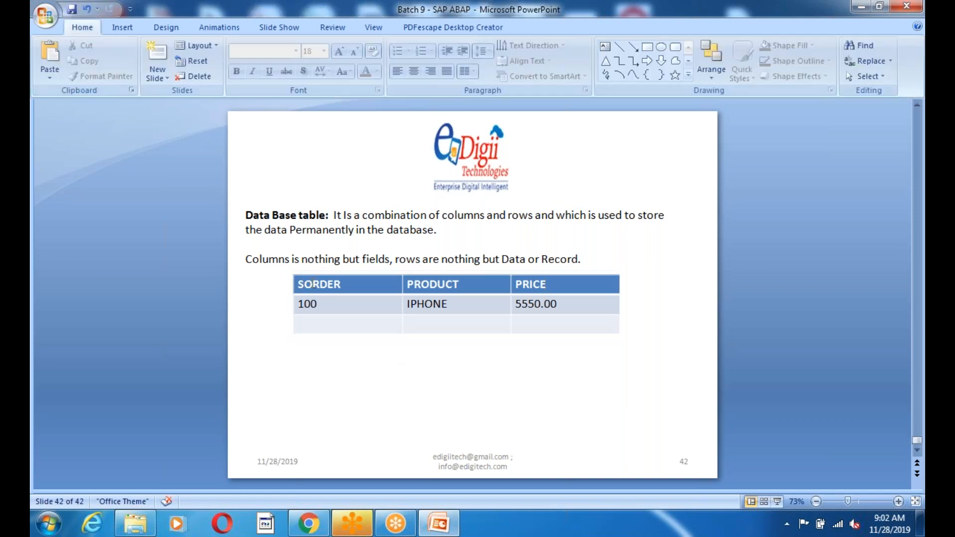
left_click(312, 285)
left_click(264, 284)
left_click(331, 285)
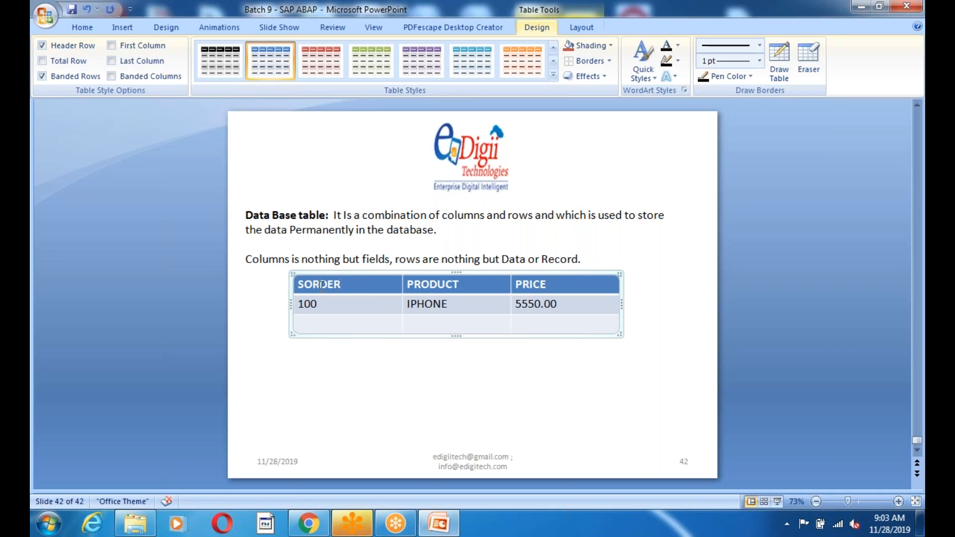
left_click_drag(324, 305, 288, 304)
left_click(395, 373)
left_click(321, 294)
left_click(358, 369)
left_click(319, 286)
Step: Add a new slide with the Blank layout after the database table slide
left_click(122, 27)
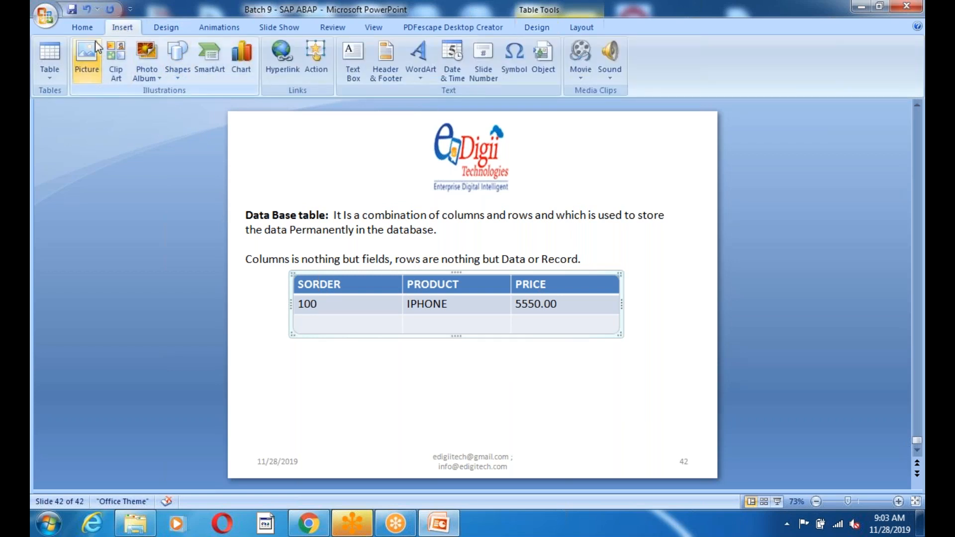
scroll(117, 90, "up", 1)
left_click(165, 79)
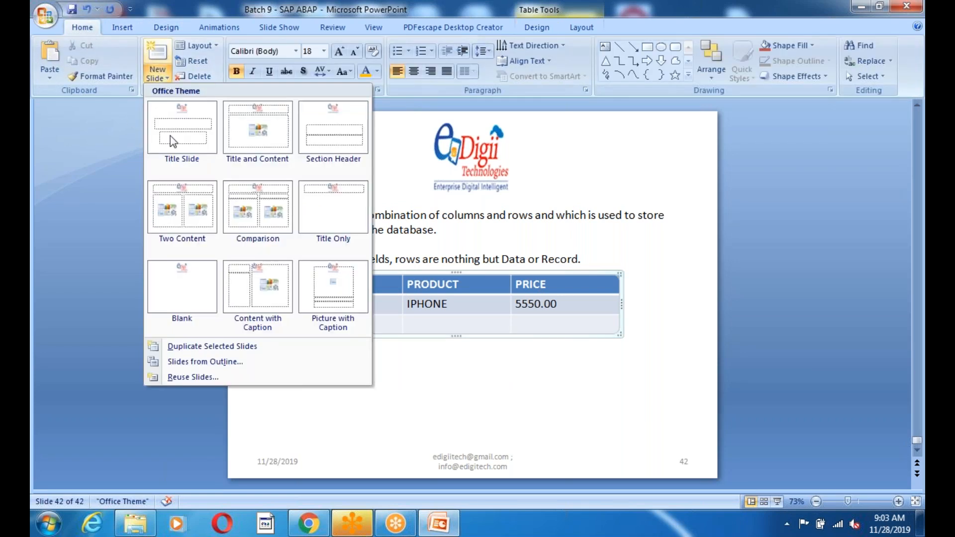
left_click(179, 286)
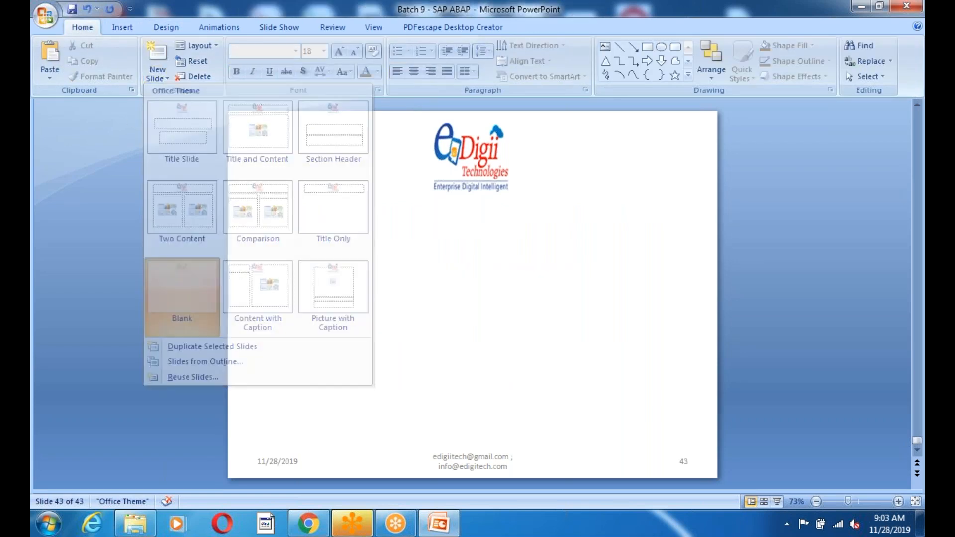
Step: Draw a rectangle labelled TABLE just below the logo on the blank slide and nudge it slightly up and left
left_click(165, 78)
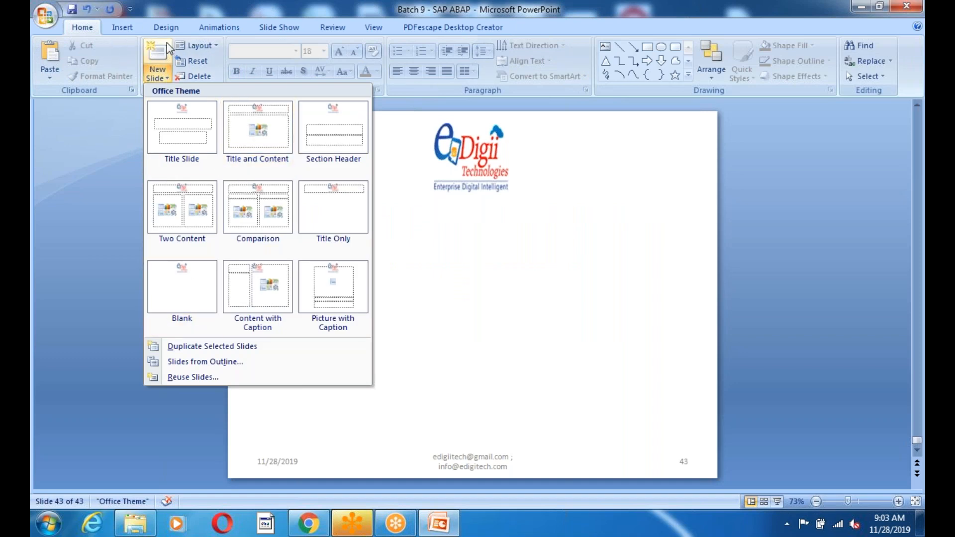
left_click(125, 28)
left_click(180, 79)
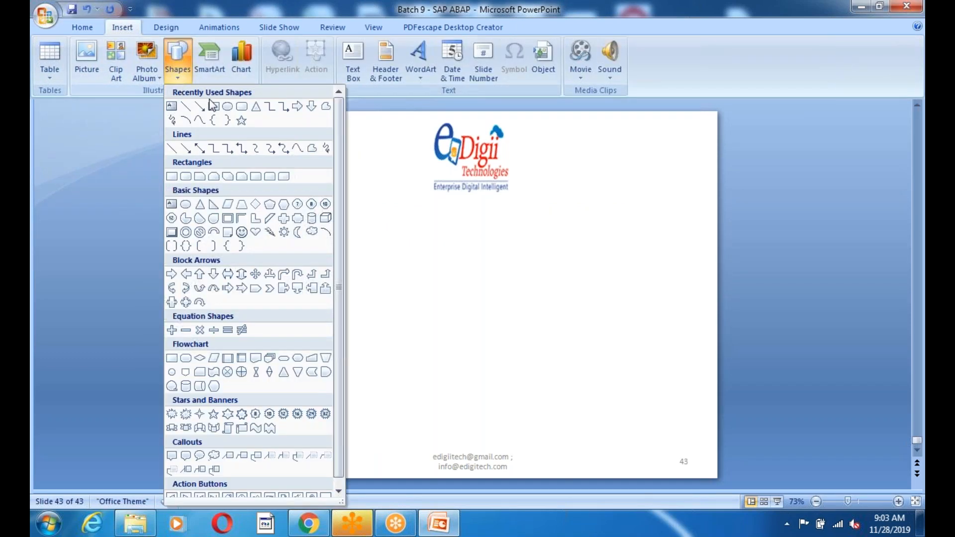
left_click(213, 107)
left_click_drag(370, 204, 486, 271)
type("TABLE")
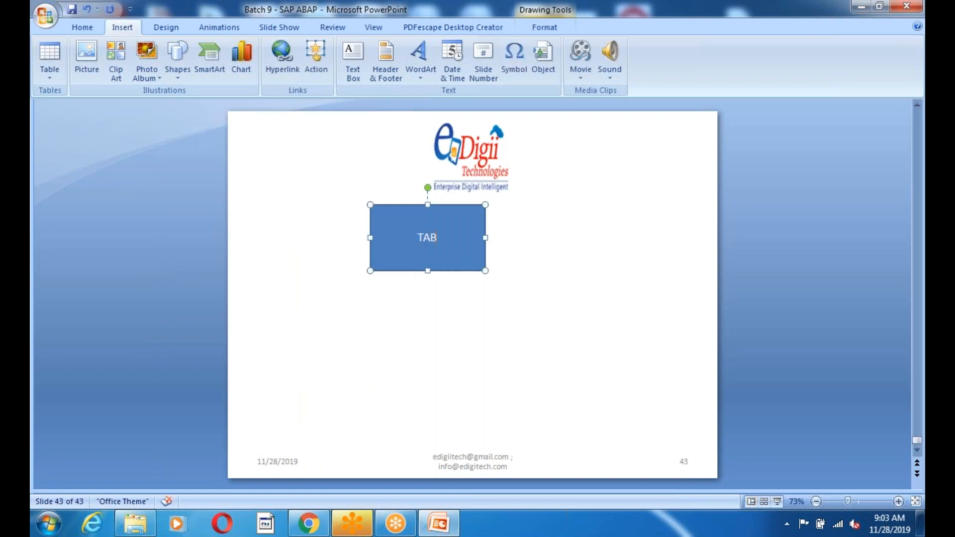
left_click_drag(416, 220, 407, 207)
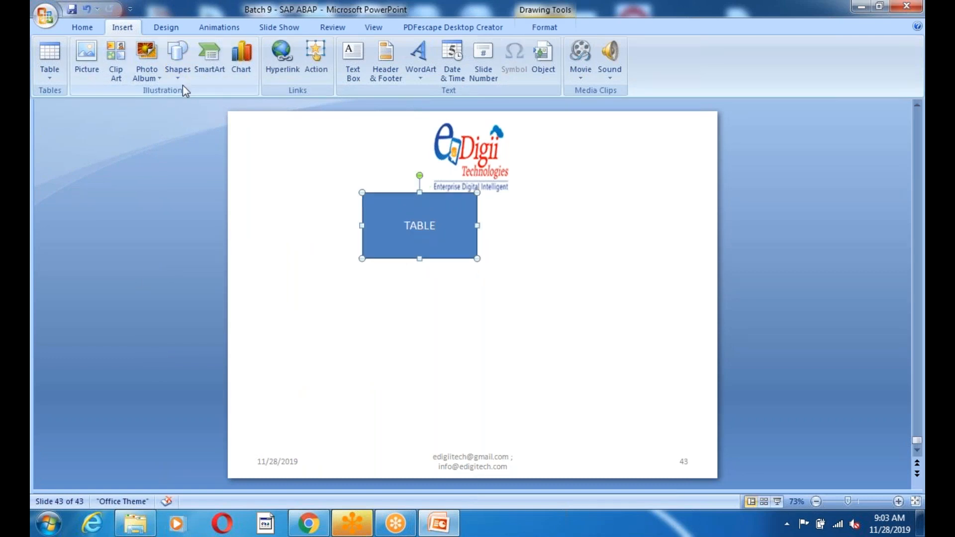
Step: Draw an arrow from just below the TABLE rectangle diagonally down to the left
left_click(180, 82)
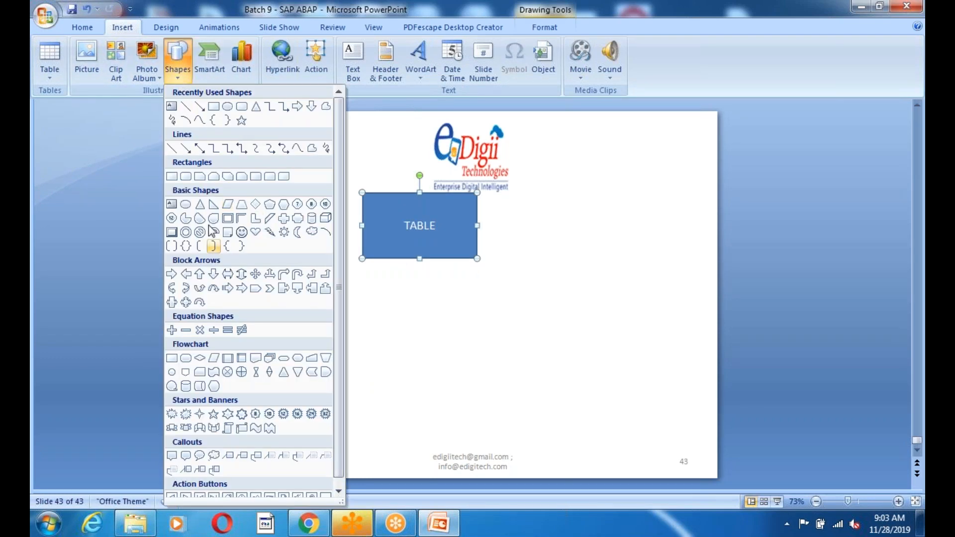
left_click(199, 106)
left_click_drag(403, 263, 296, 318)
left_click(303, 354)
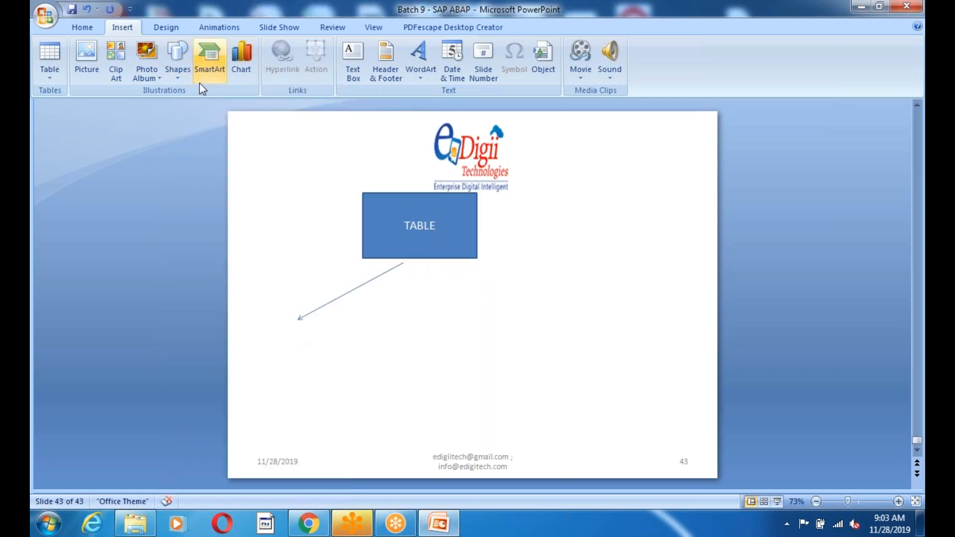
Step: Draw an ellipse over the arrow's tip and label it F1
left_click(176, 76)
left_click(228, 106)
mouse_move(261, 302)
left_mouse_down()
mouse_move(307, 367)
mouse_move(346, 364)
left_mouse_up()
type("F1")
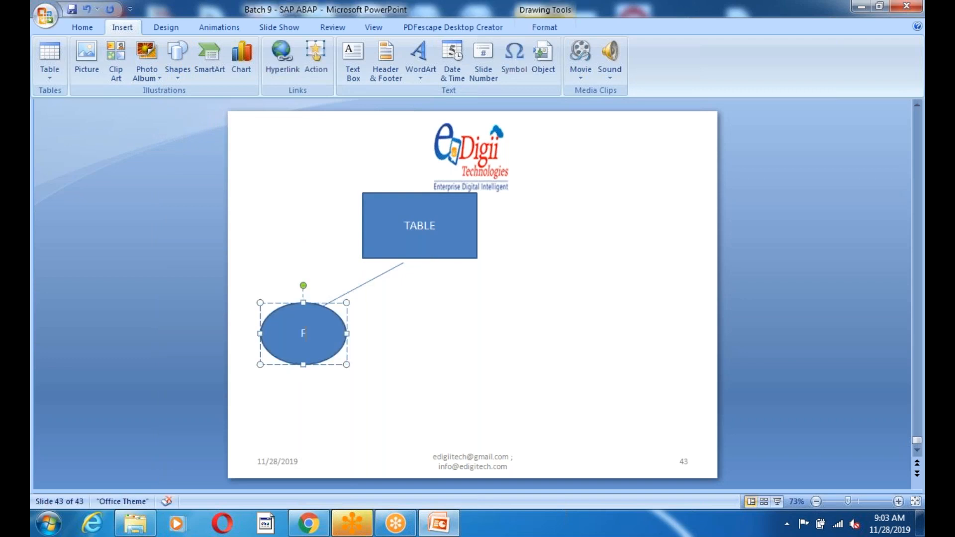
left_click(380, 359)
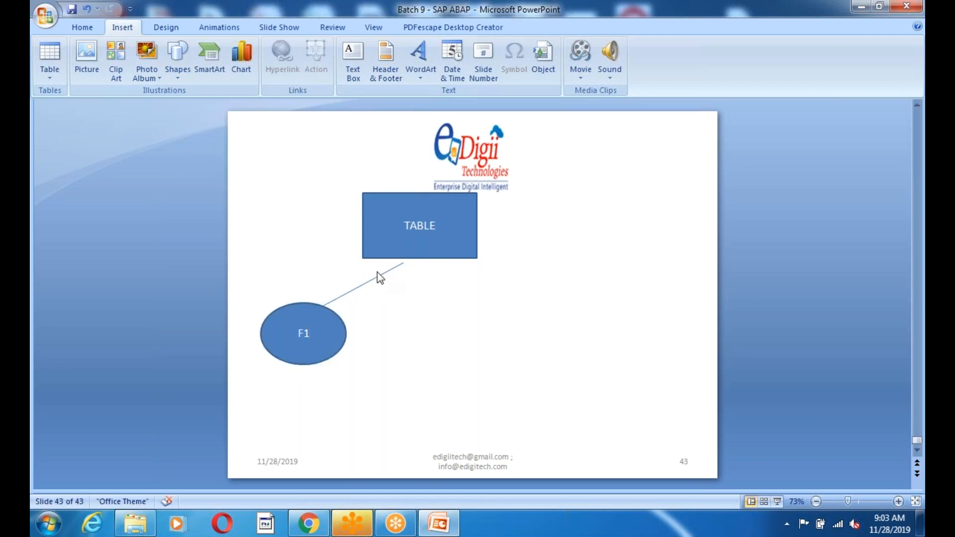
Step: Draw a second arrow from just below the TABLE rectangle diagonally down to the right
double_click(117, 28)
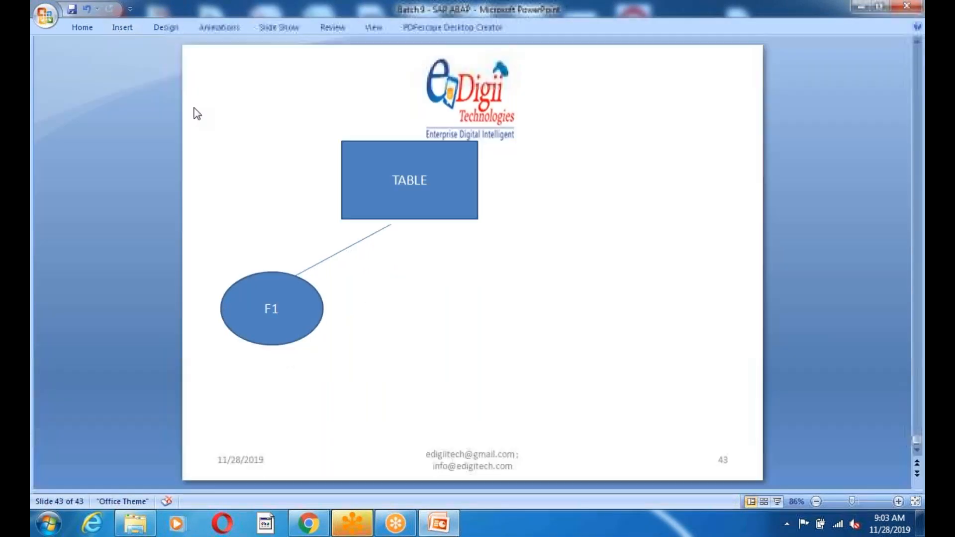
left_click(117, 29)
left_click(176, 75)
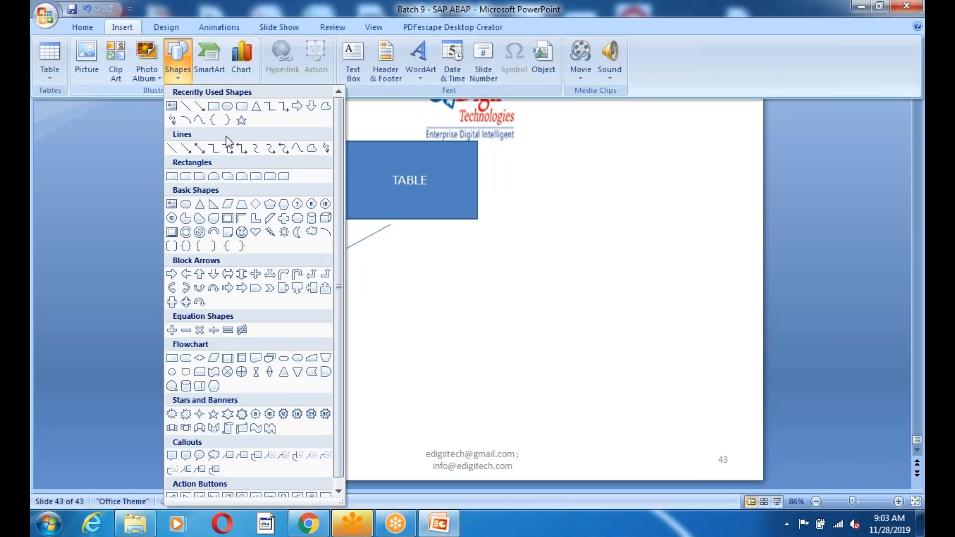
left_click(199, 106)
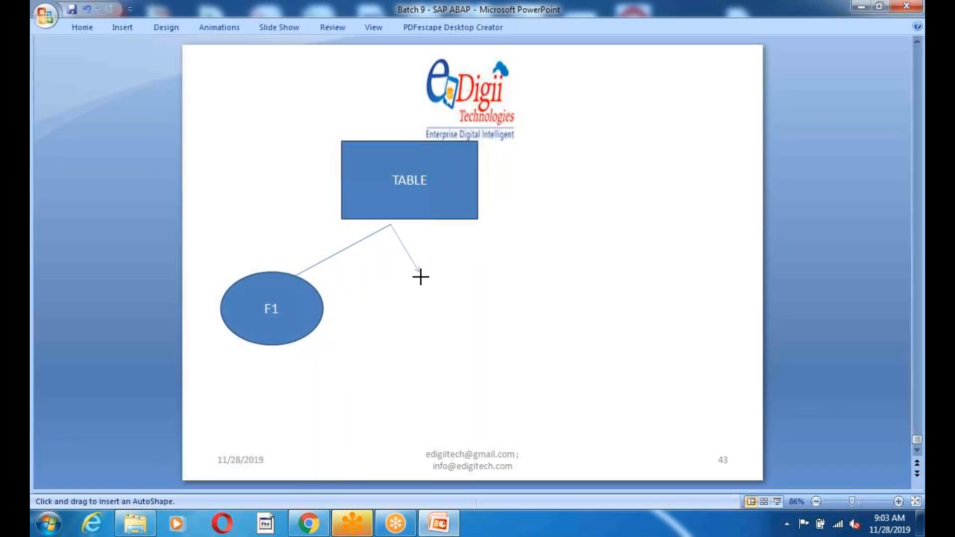
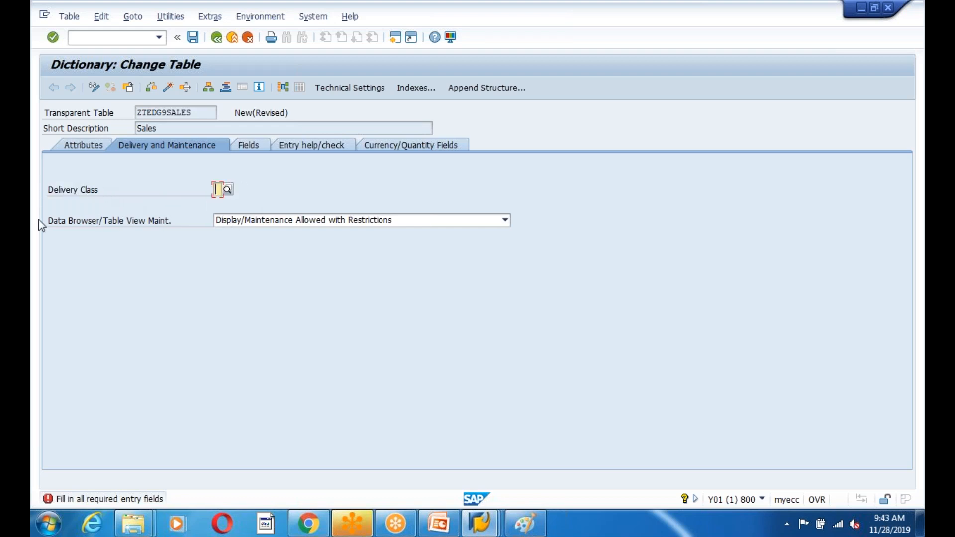
Step: Examine the possible Delivery Class values for table ZTEDG9SALES, and close the list without choosing one
left_click(98, 190)
left_click_drag(88, 189, 40, 188)
left_click(217, 190)
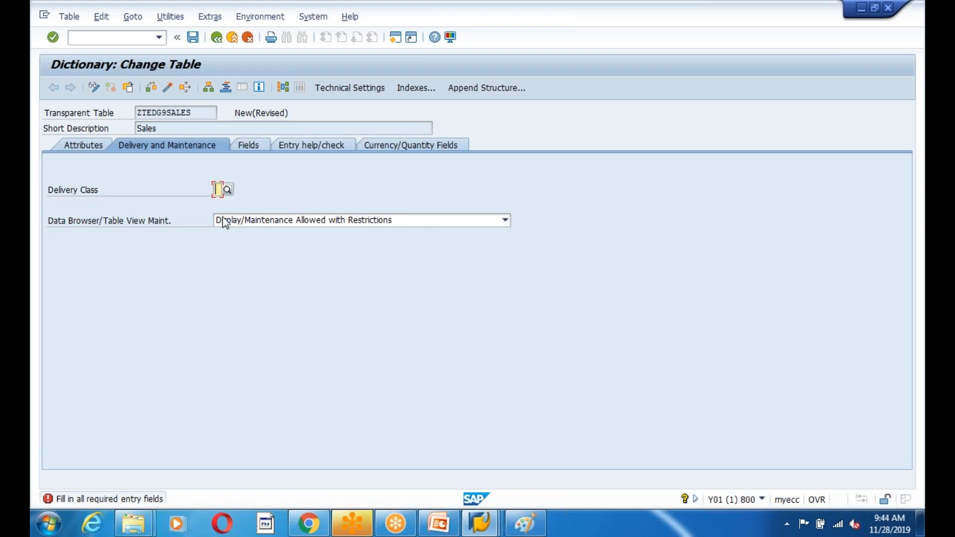
left_click(228, 190)
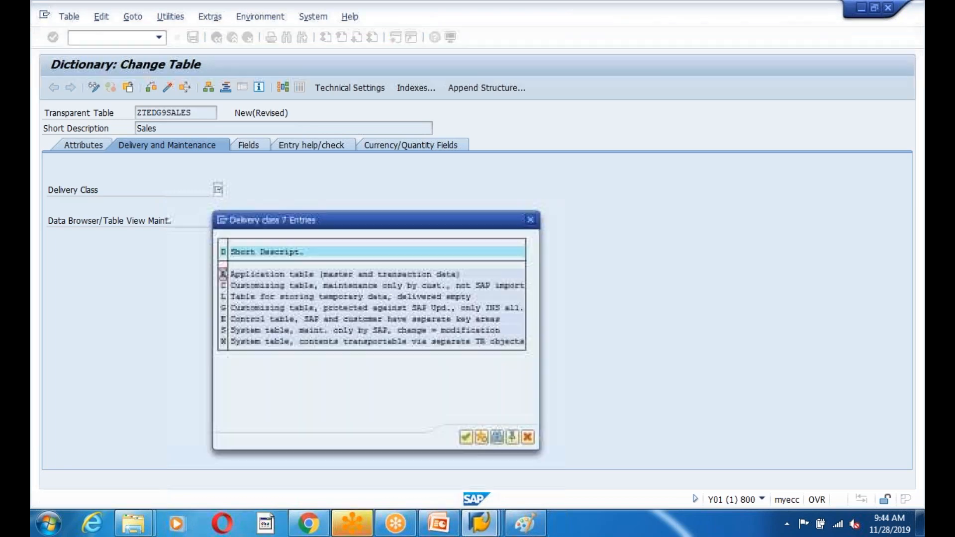
left_click_drag(321, 219, 369, 158)
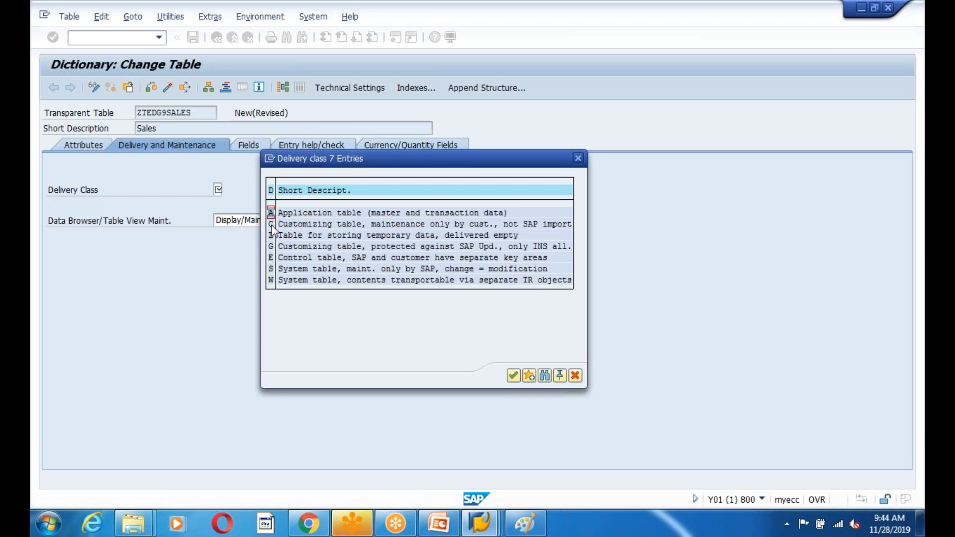
left_click_drag(271, 213, 276, 287)
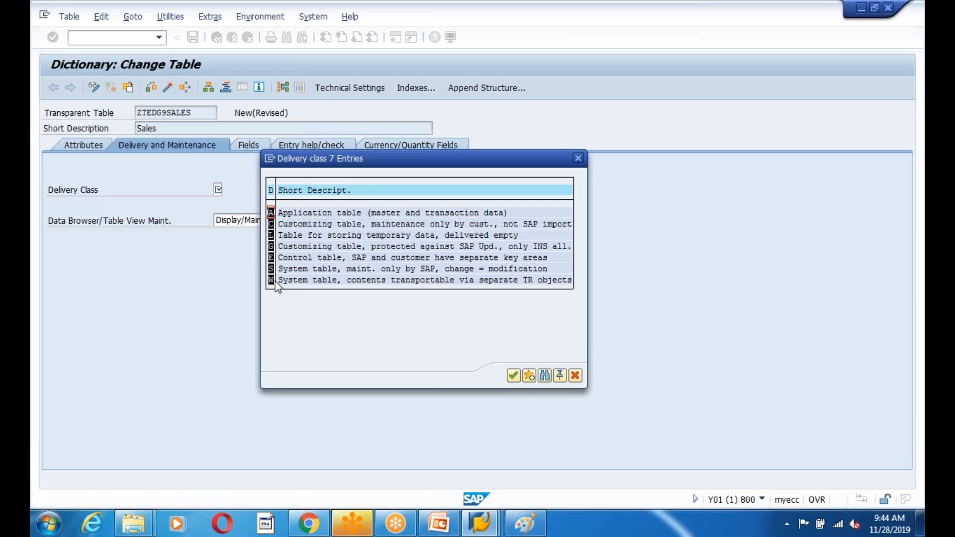
left_click(578, 158)
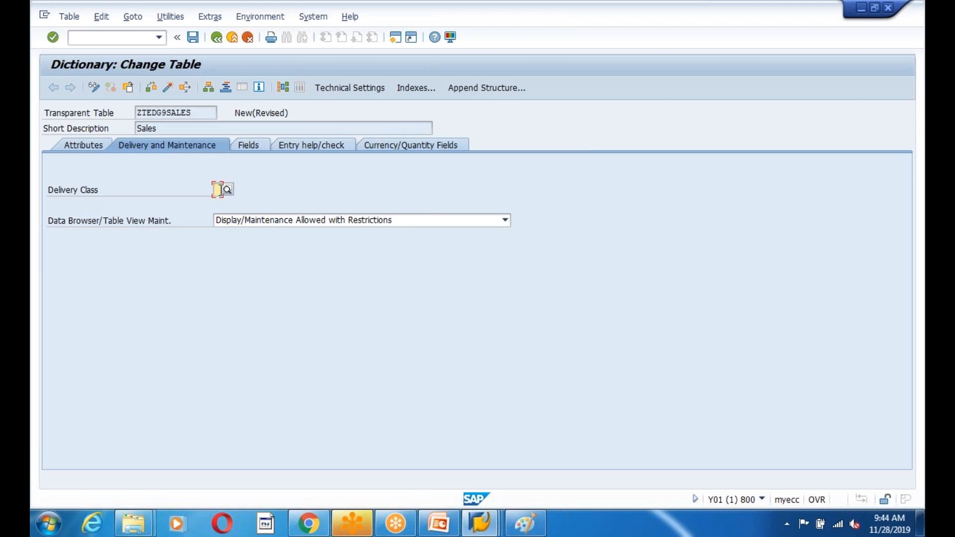
Step: Reopen the Delivery Class search help several times to demonstrate it, closing it each time without a selection
left_click(227, 190)
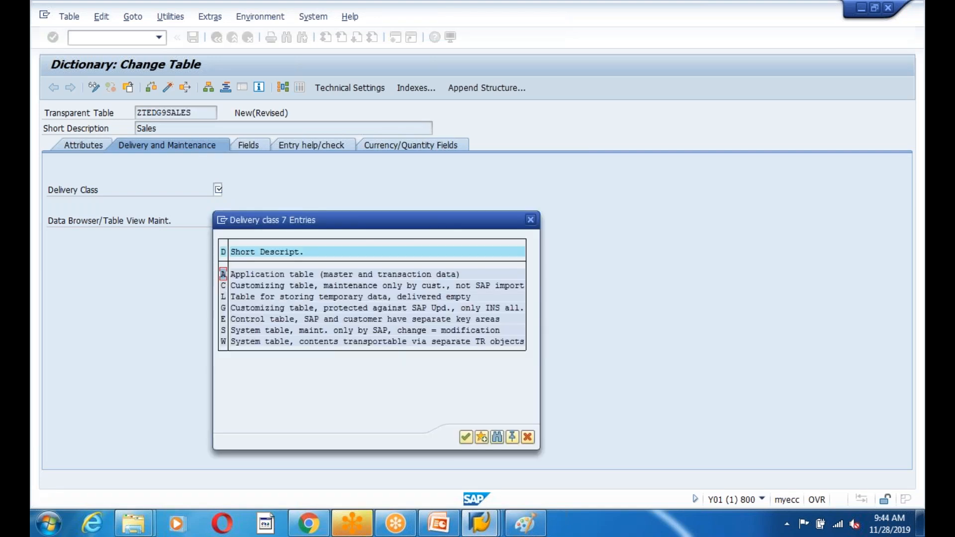
left_click(530, 221)
key("F4")
left_click(530, 220)
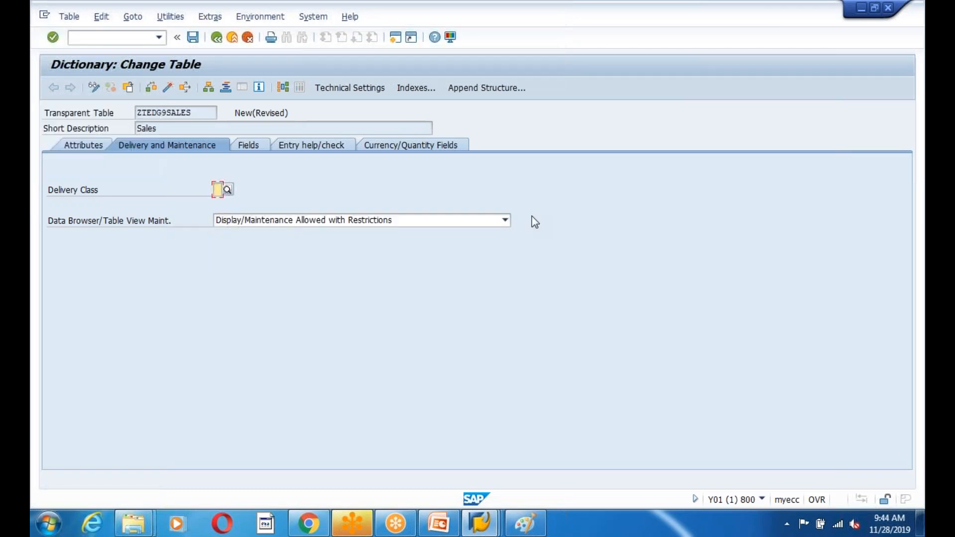
key("F4")
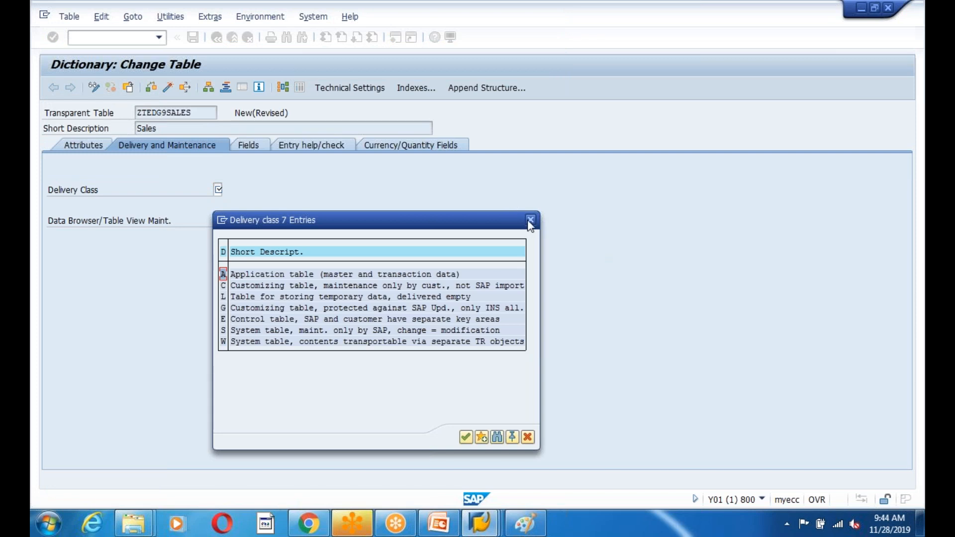
left_click(531, 220)
Step: Switch to PowerPoint, add the paragraph "F4 - Search Help -" below the Delivery Class definition, and bold "F4 -"
left_click(438, 523)
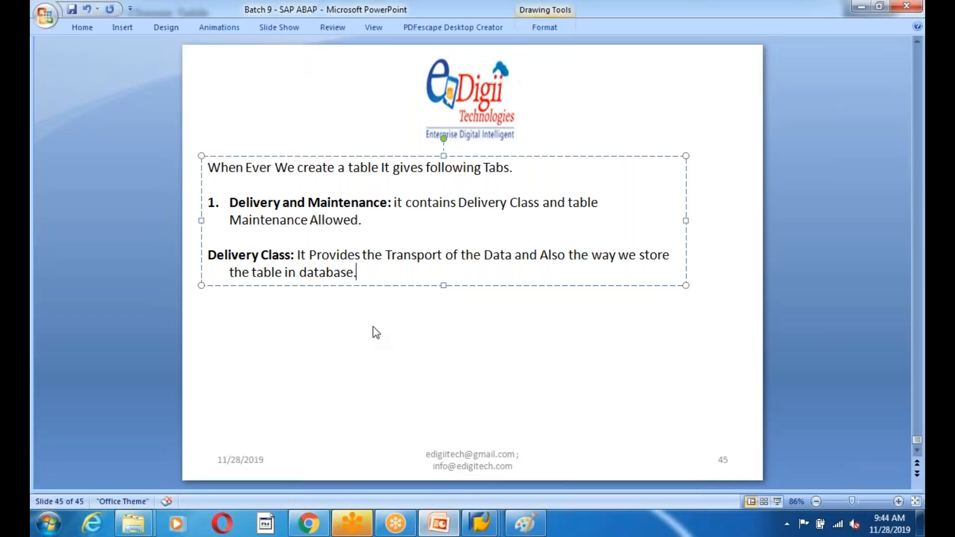
key("Return")
key("Return")
type("F")
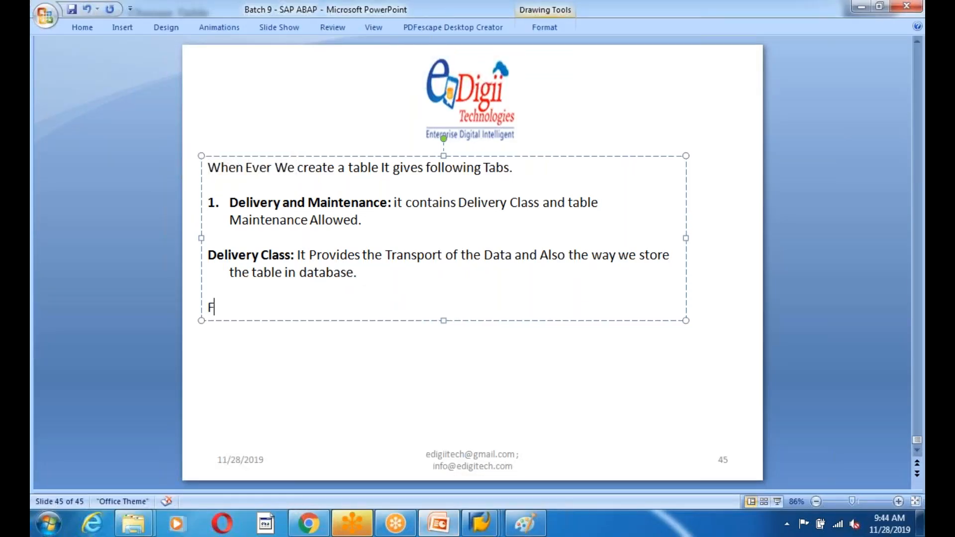
type("4 -  Search Help -")
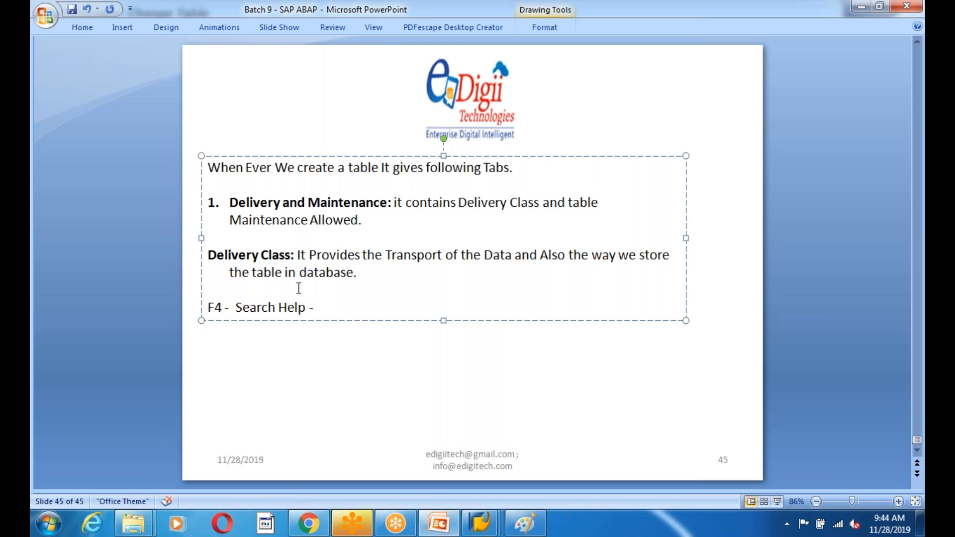
left_click_drag(237, 308, 207, 308)
key("ctrl+b")
Step: Continue the F4 paragraph with "It Provuides List of possible Values for the field in the database"
left_click(325, 310)
type("It Provuid")
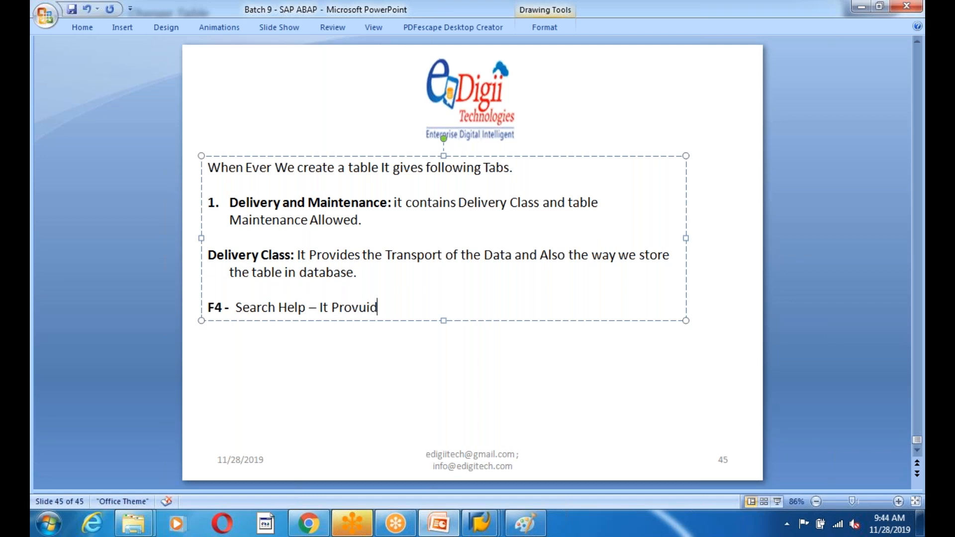
type("es List of")
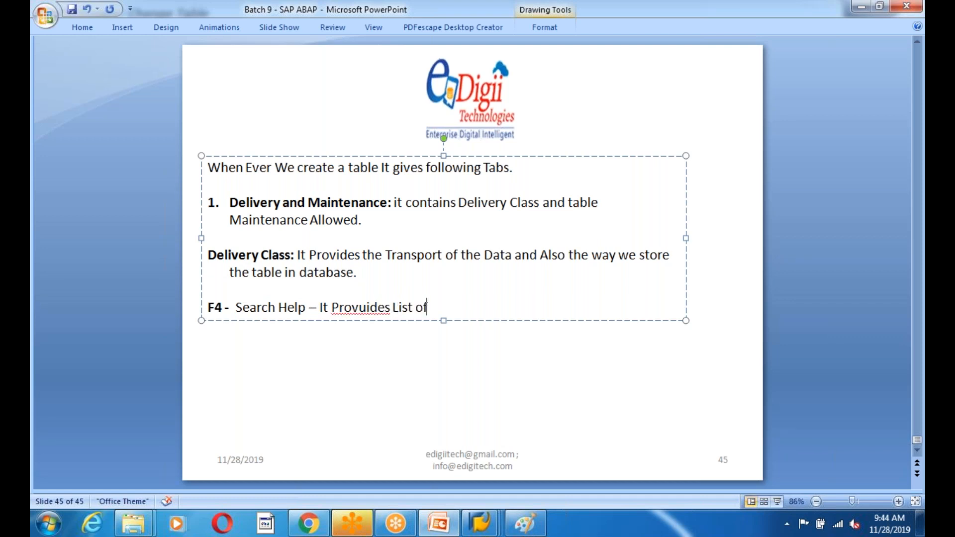
type(" possible ")
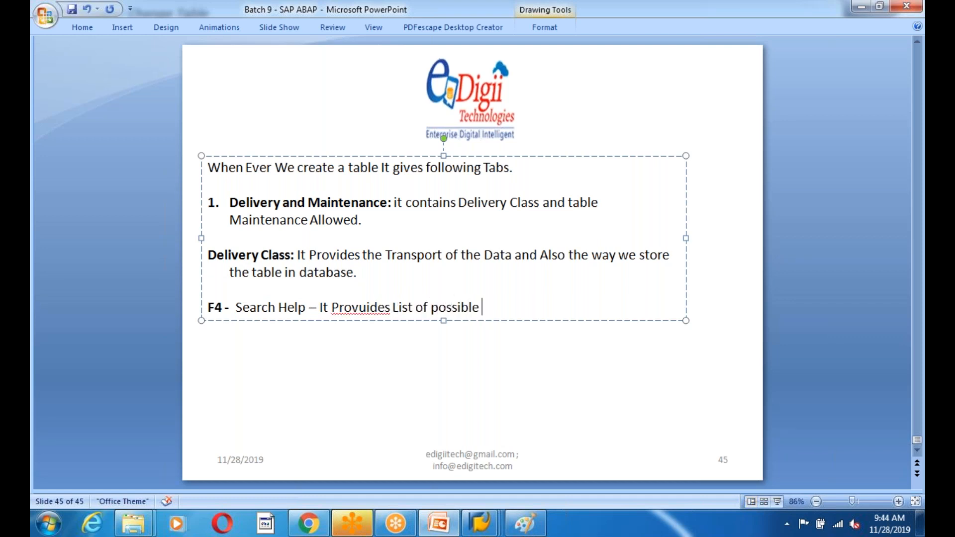
type("Values for the field ")
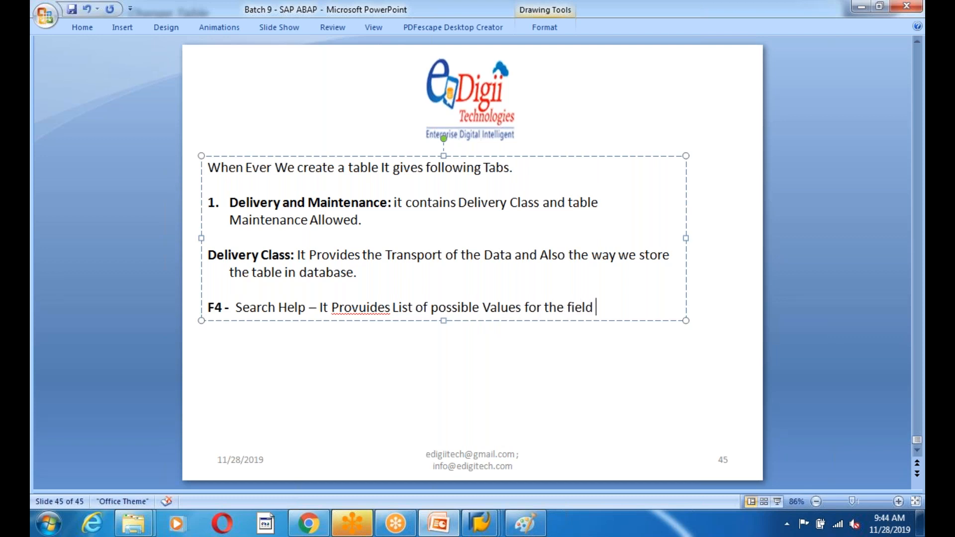
type("in the da tabase")
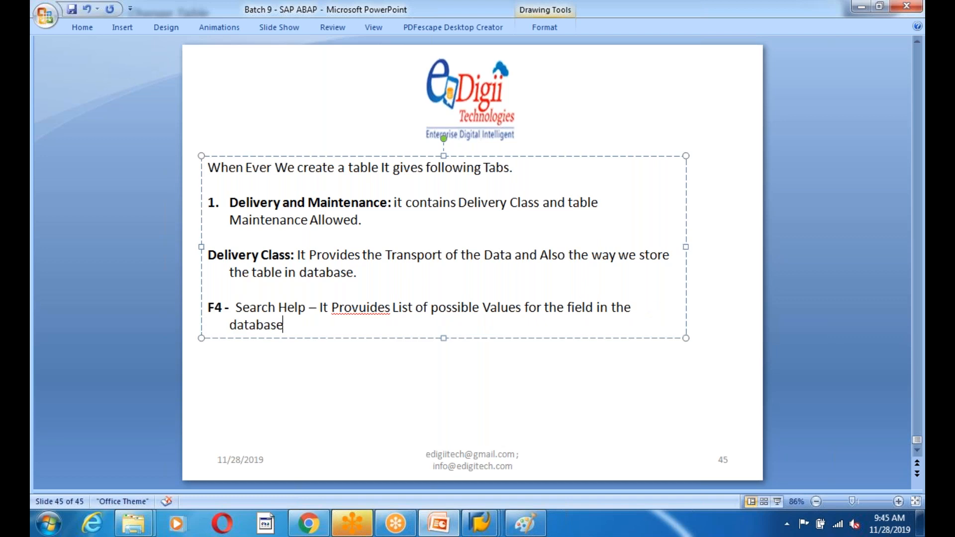
Step: Correct the misspelled word "Provuides" to "Provides" in the F4 paragraph
right_click(369, 308)
left_click(405, 316)
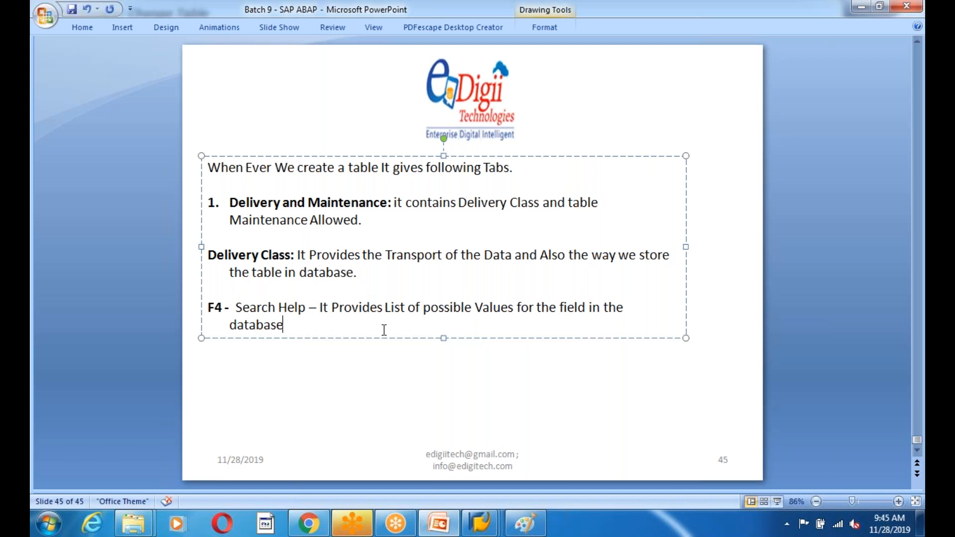
Step: Check the Delivery Class values in SAP, and add the lines "A - Application table" and "C- Customizing Table" below the F4 paragraph in PowerPoint
key("alt+Tab")
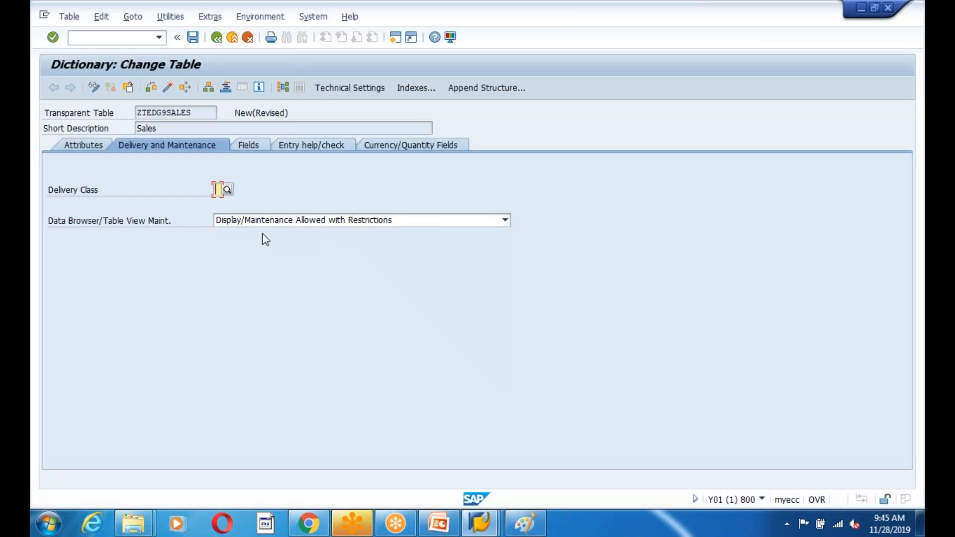
key("F4")
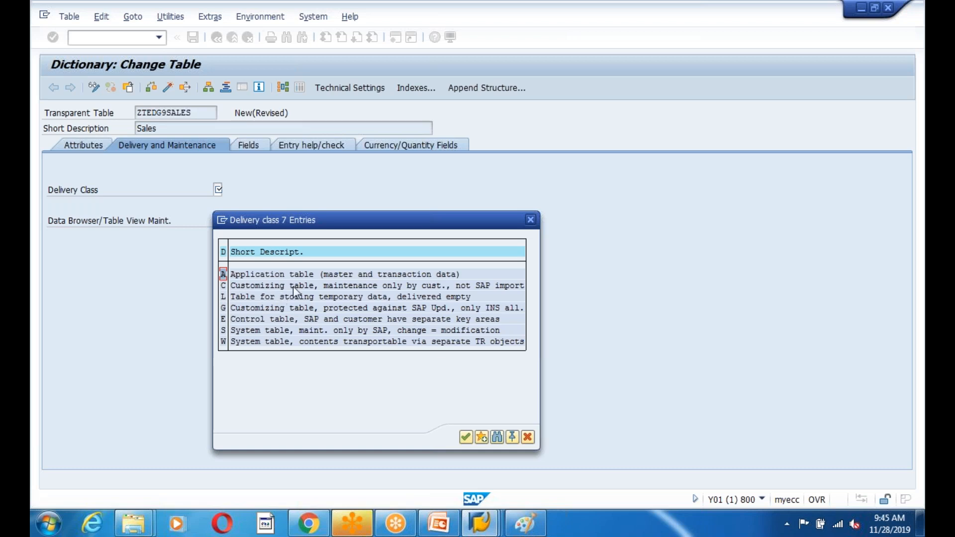
left_click(531, 220)
left_click(445, 514)
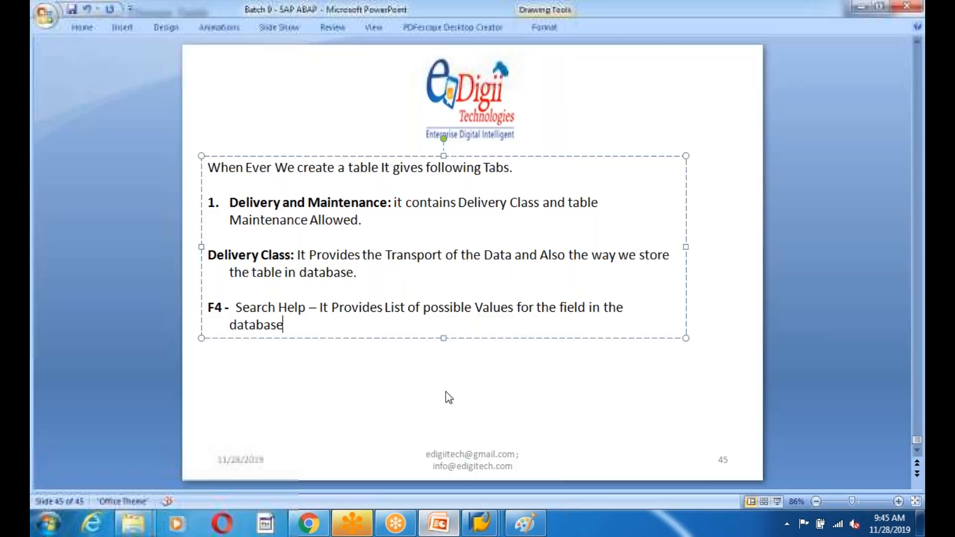
key("Return")
type("A - A")
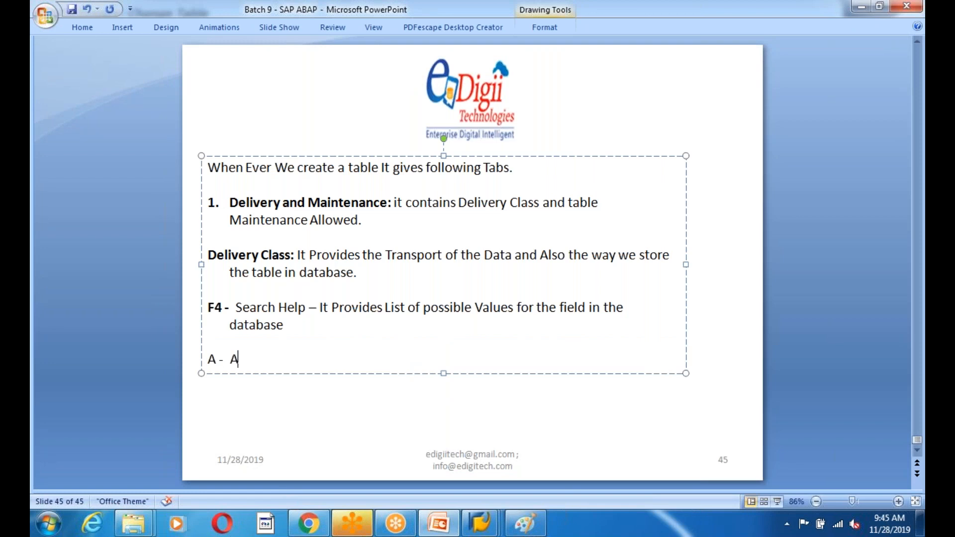
type("pplication table")
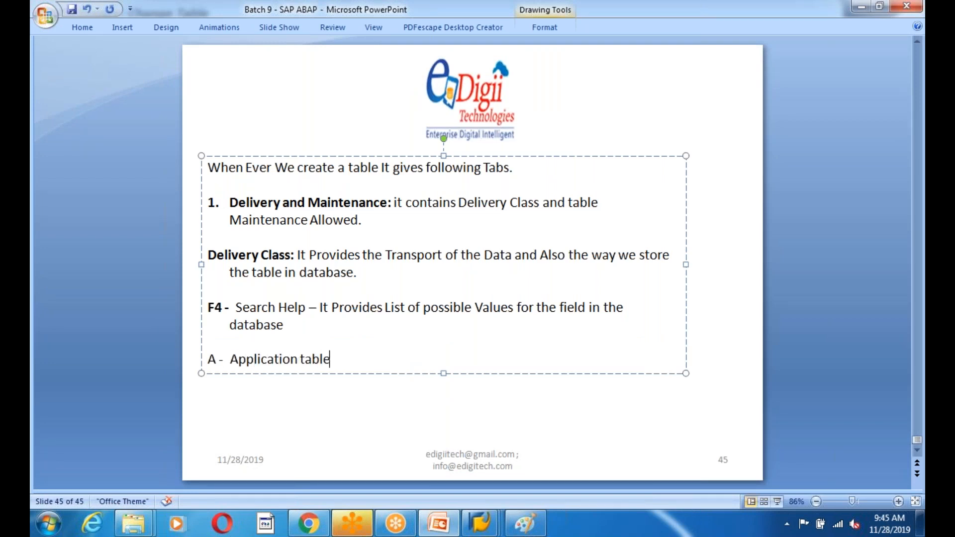
key("Return")
type("C-")
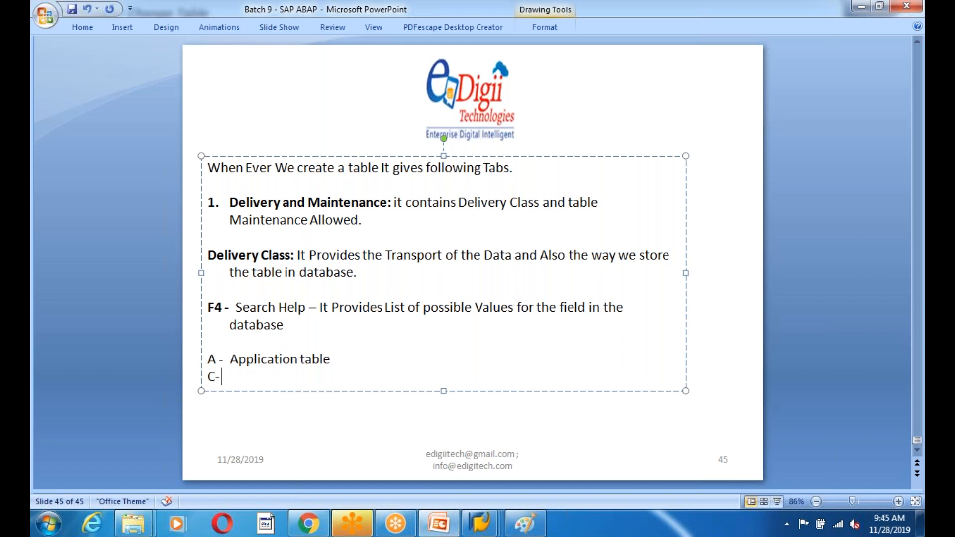
type(" Customizing Table")
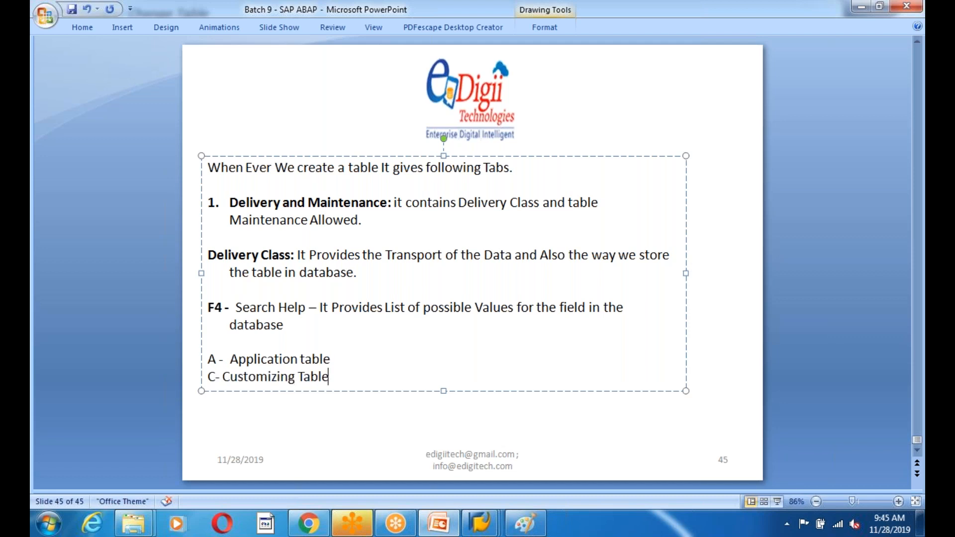
key("Return")
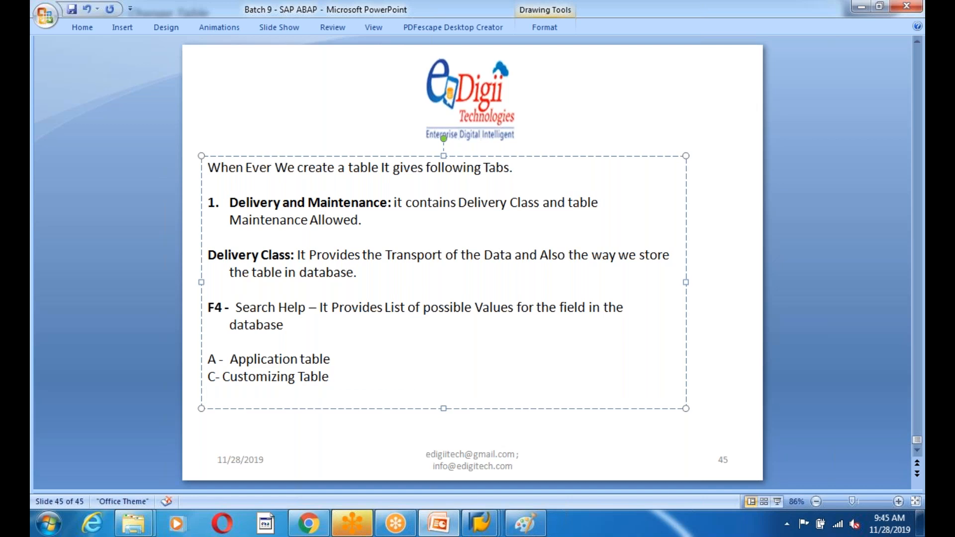
Step: Look up the S entry among SAP's Delivery Class values, add the line "S - System table" in PowerPoint, and save the presentation
key("alt+Tab")
left_click(218, 189)
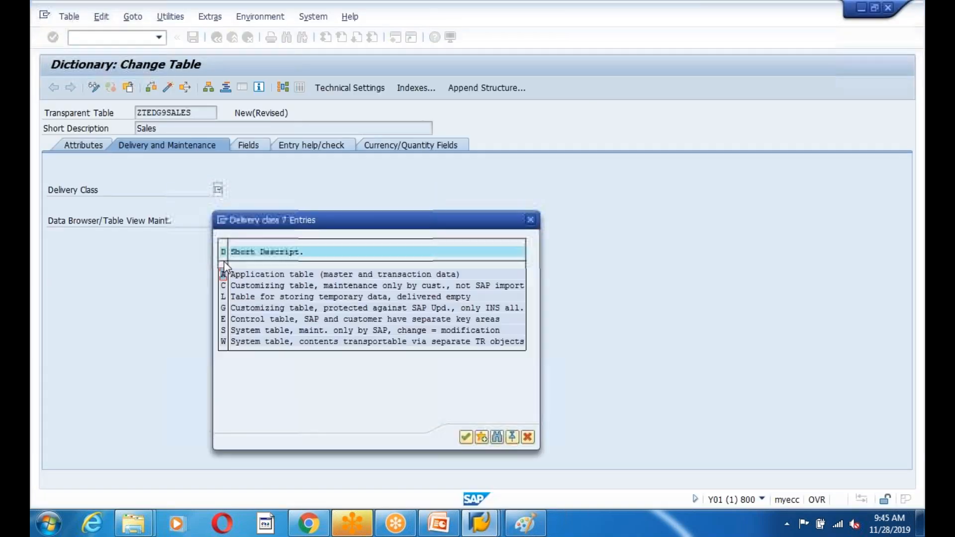
left_click(224, 330)
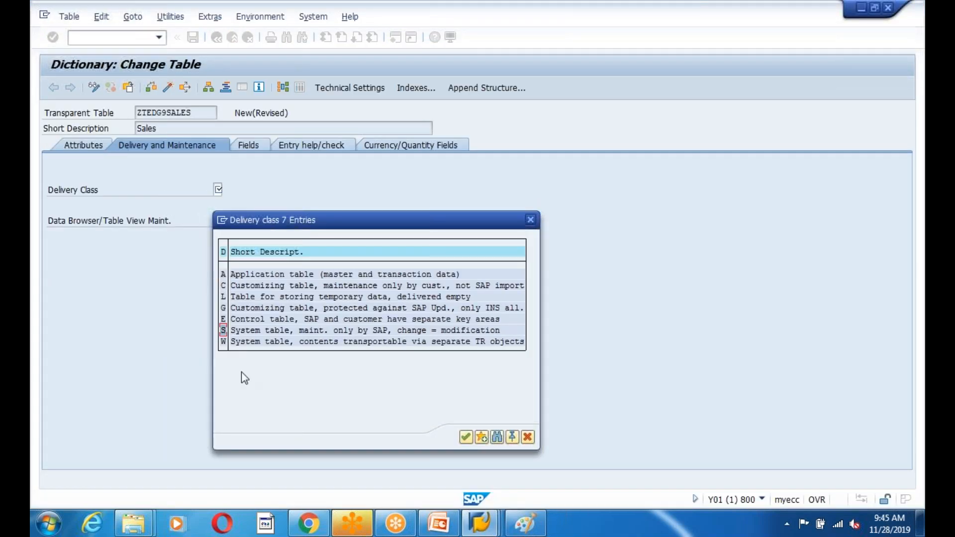
key("alt+Tab")
type("S")
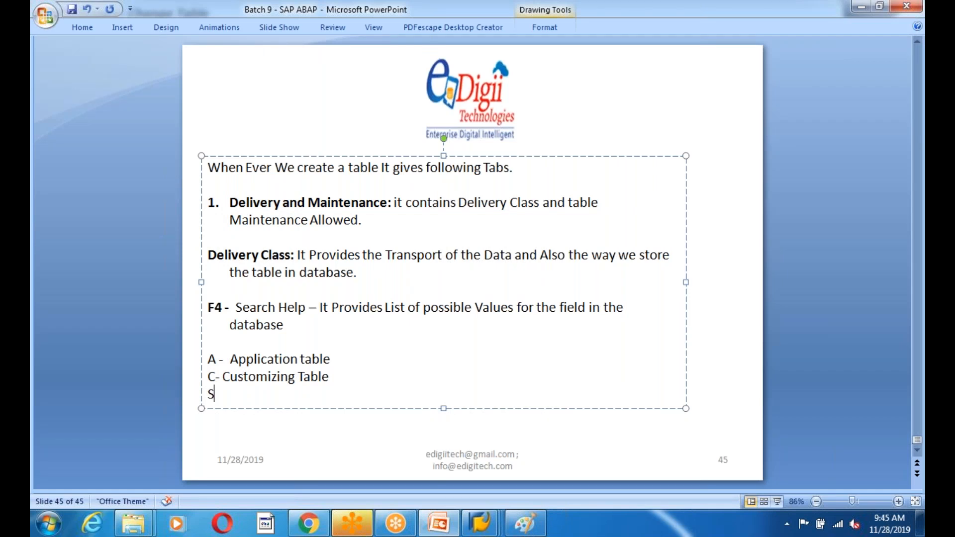
type(" - System table")
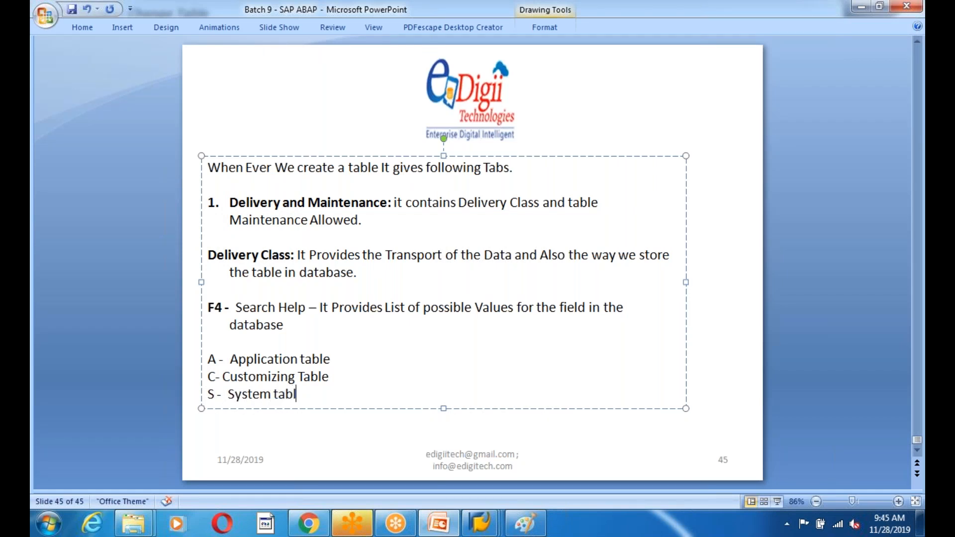
key("ctrl+s")
left_click_drag(211, 358, 337, 375)
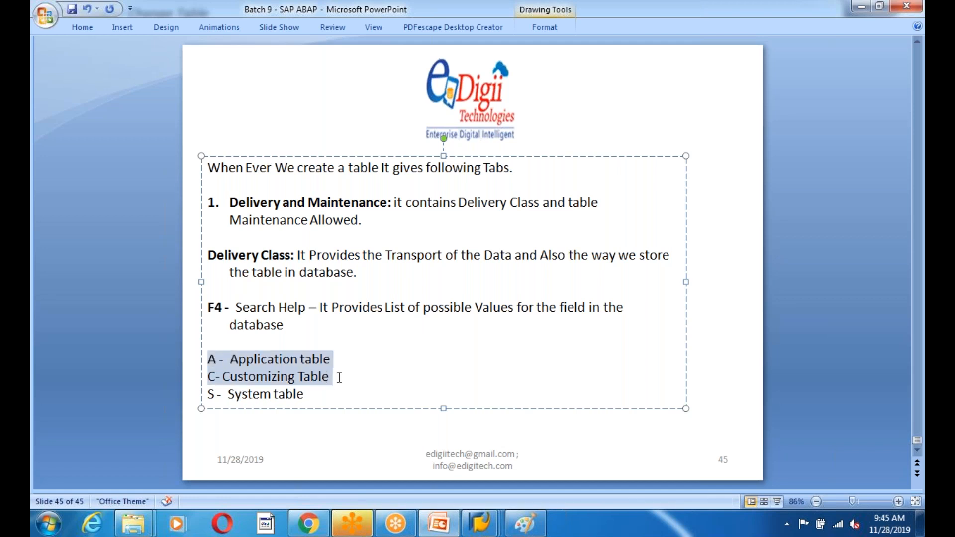
left_click(326, 401)
left_click_drag(223, 377, 338, 379)
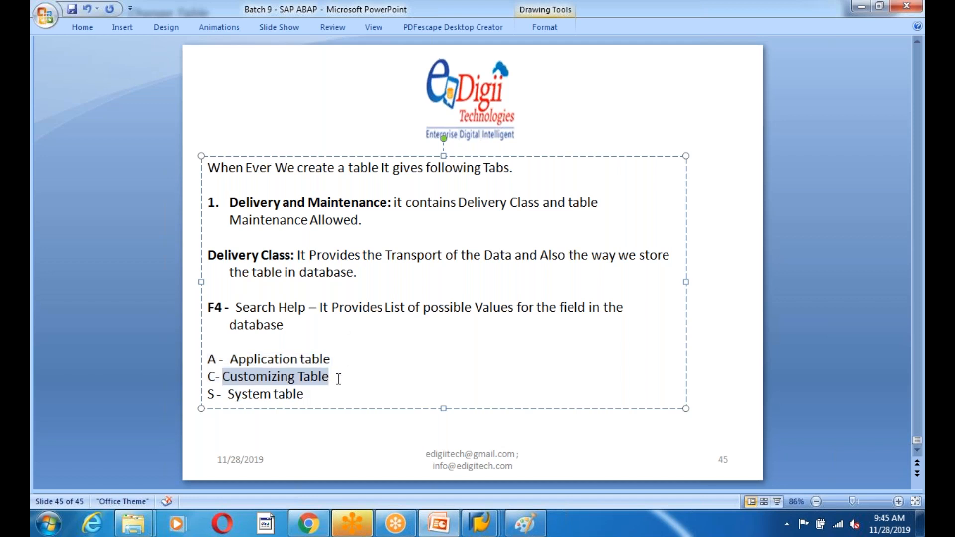
key("Up")
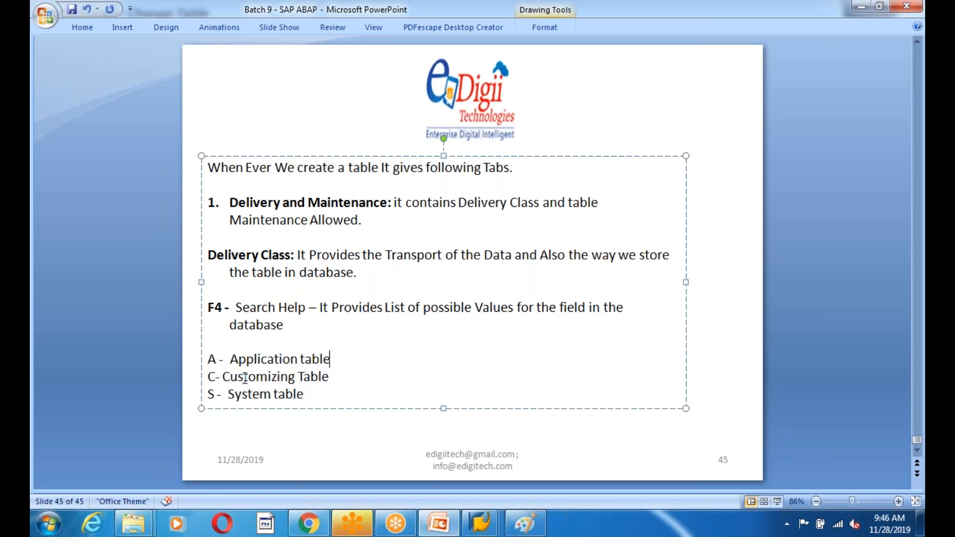
double_click(228, 362)
left_click(380, 373)
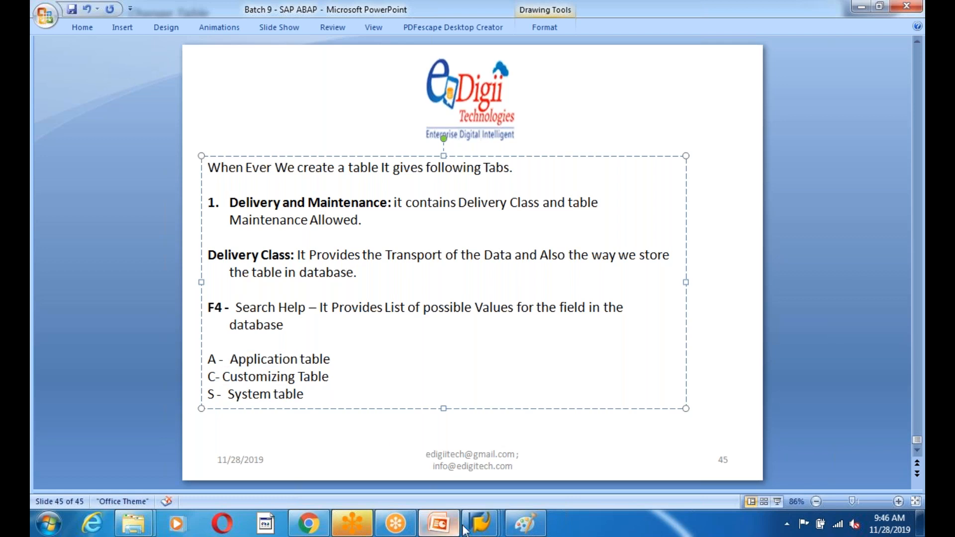
Step: Switch to SAP and close the Delivery Class value list without choosing an entry
mouse_move(475, 527)
left_click(460, 437)
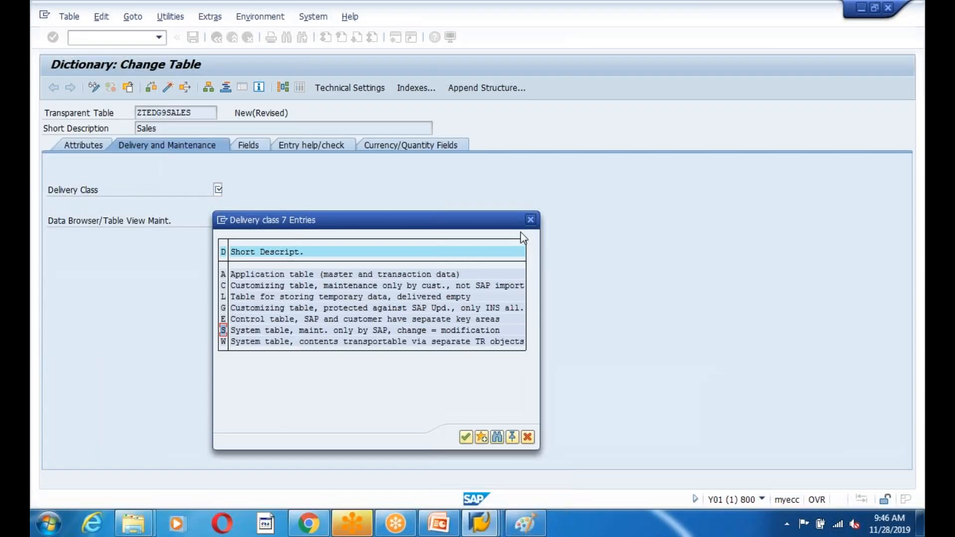
left_click(530, 220)
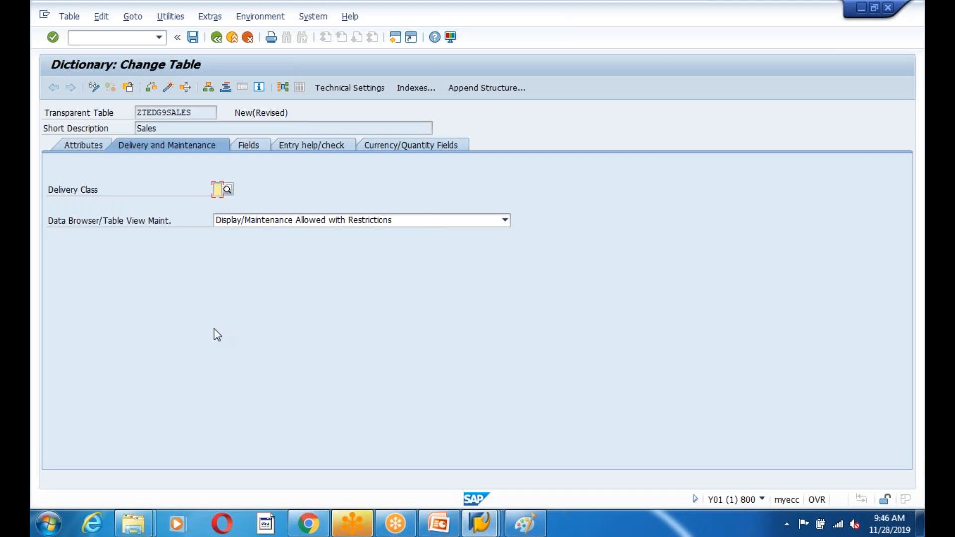
Step: Open the field documentation for Delivery Class and read its description of delivery classes for database tables
left_click(40, 186)
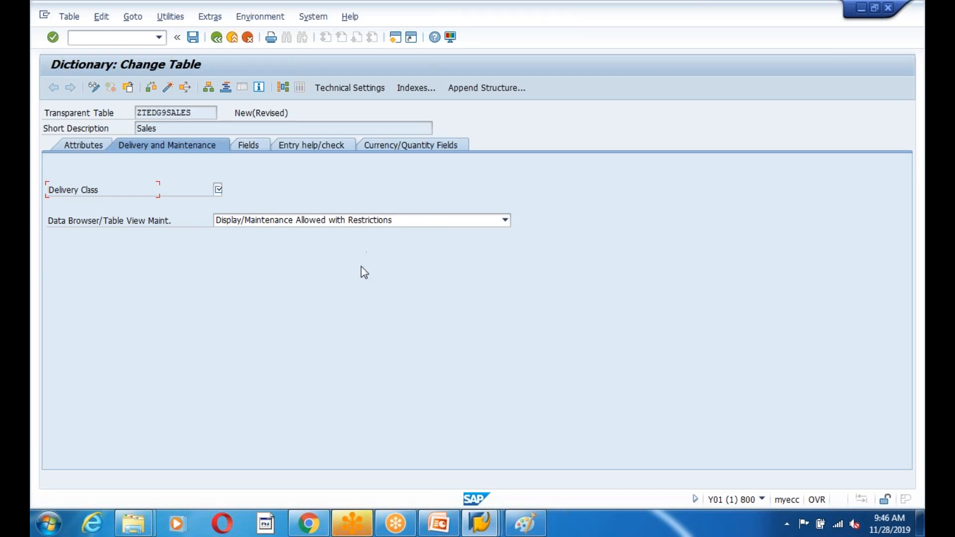
left_click(217, 190)
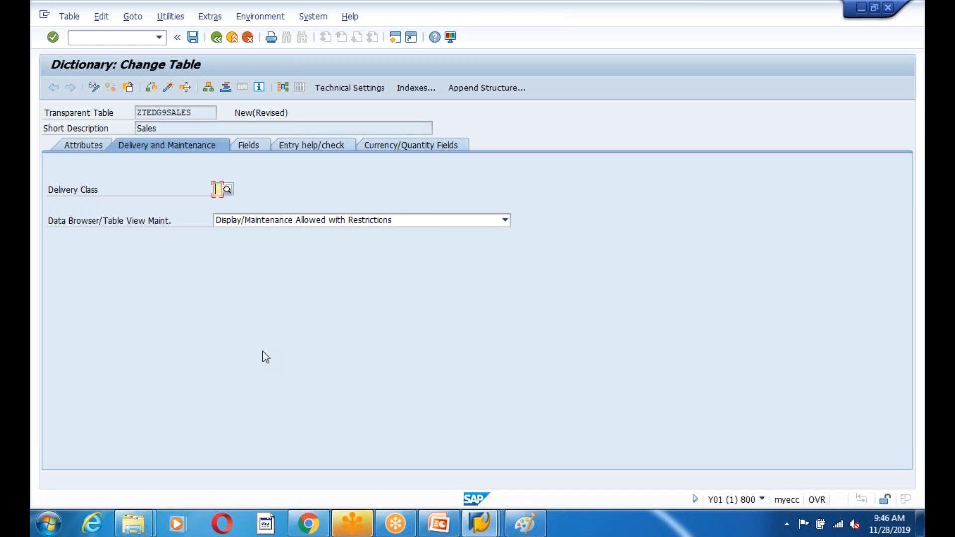
key("F4")
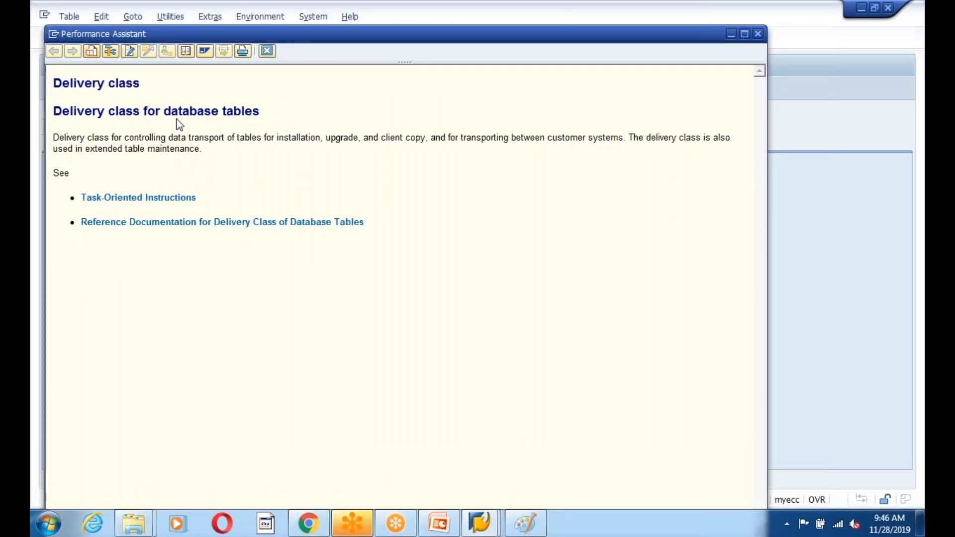
left_click_drag(54, 110, 266, 110)
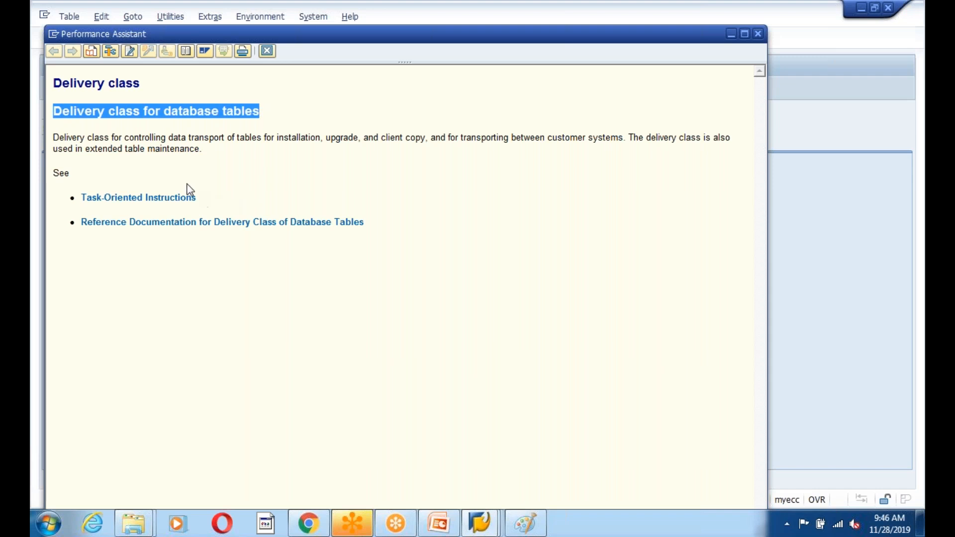
left_click(118, 161)
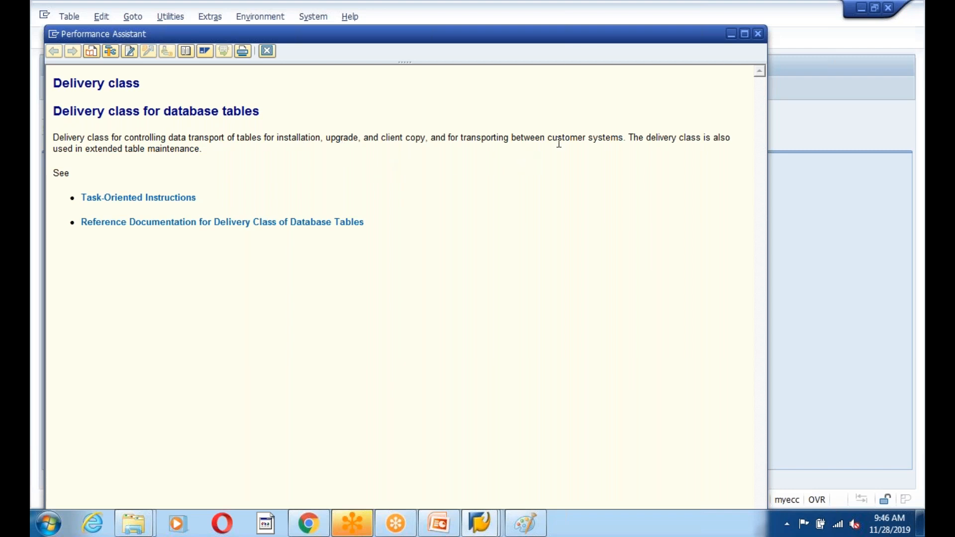
left_click_drag(623, 138, 364, 142)
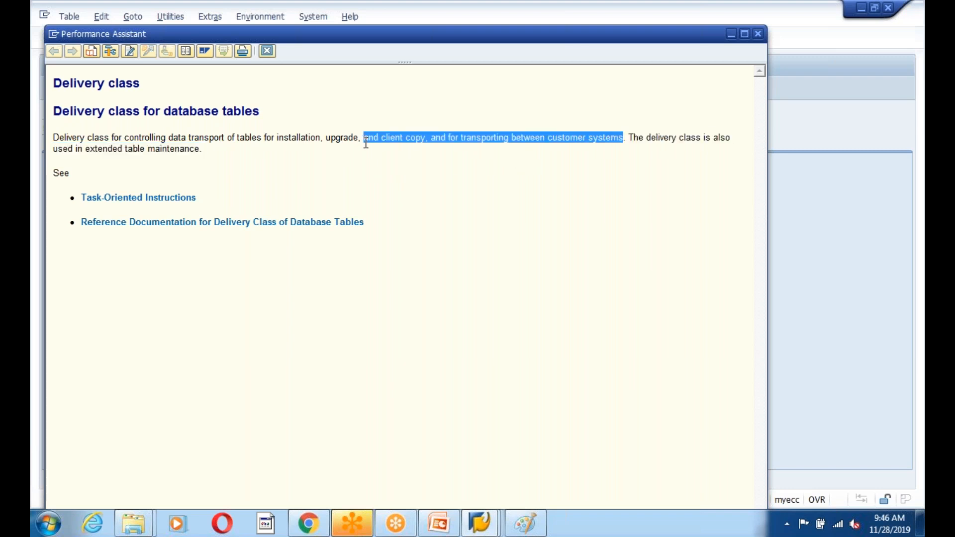
left_click(565, 177)
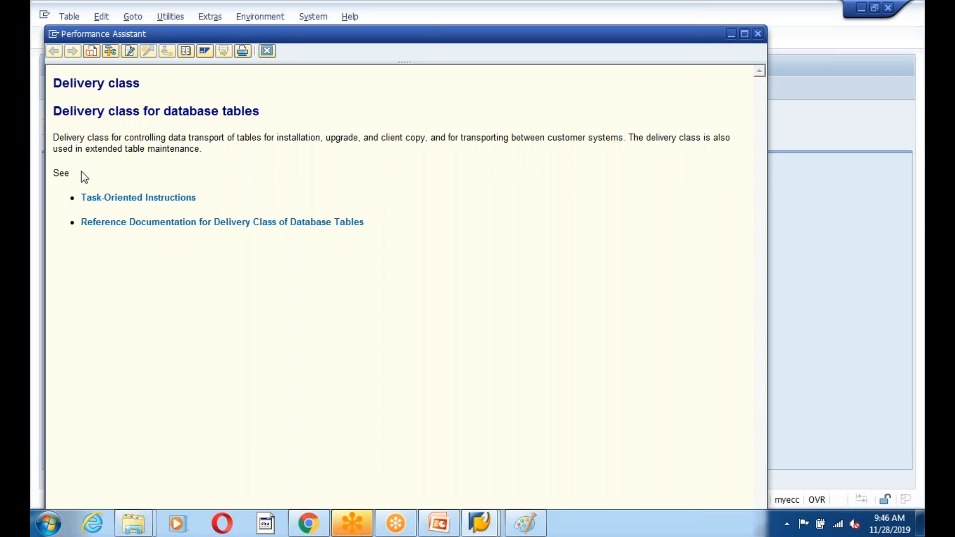
left_click_drag(208, 157, 58, 143)
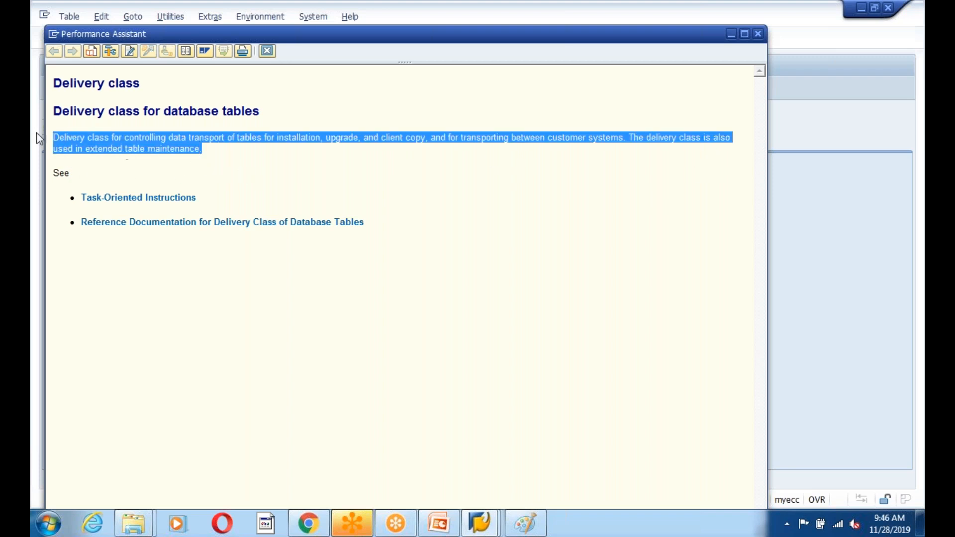
left_click(221, 211)
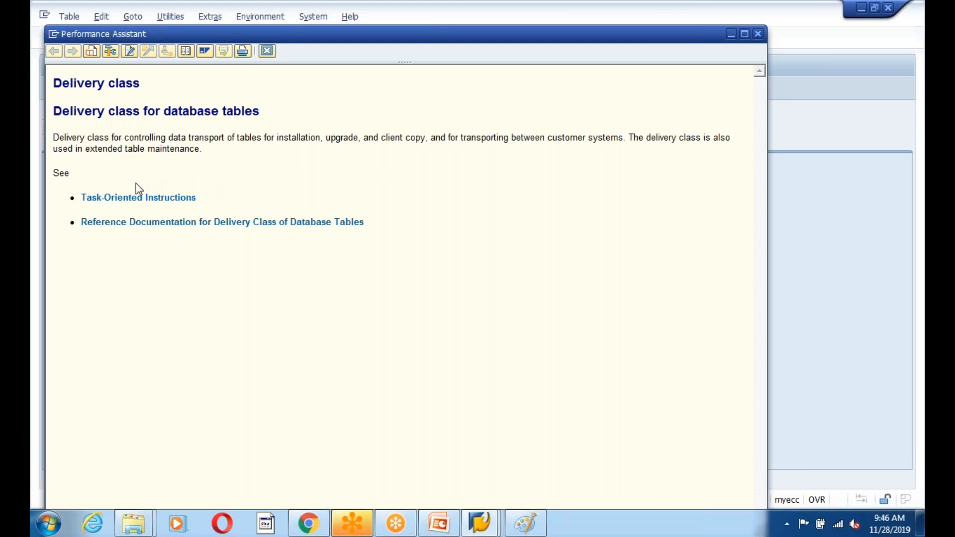
Step: Copy the delivery class description from the SAP documentation and paste it at the end of the Delivery Class paragraph in PowerPoint
left_click_drag(53, 137, 212, 153)
key("ctrl+c")
left_click(305, 292)
key("Escape")
left_click(441, 525)
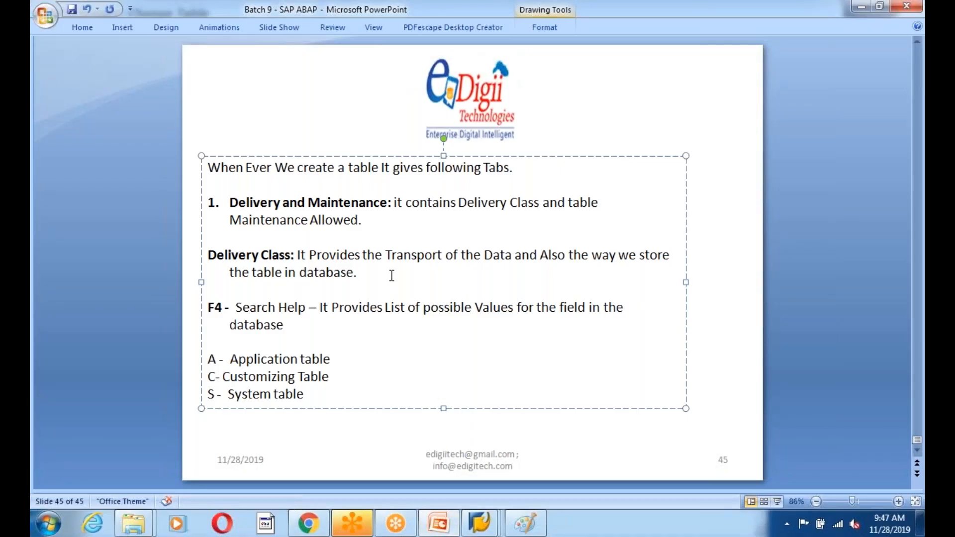
left_click(392, 276)
key("ctrl+v")
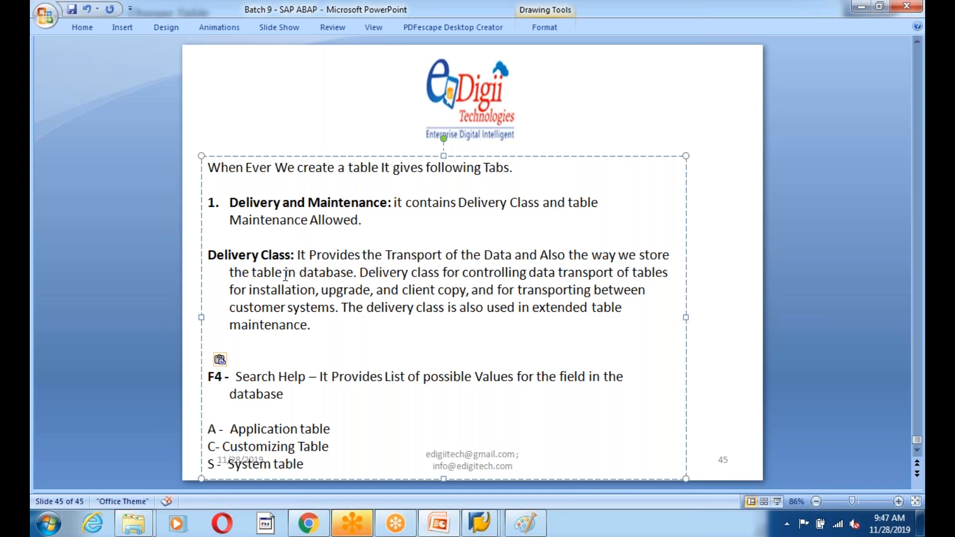
left_click(460, 276)
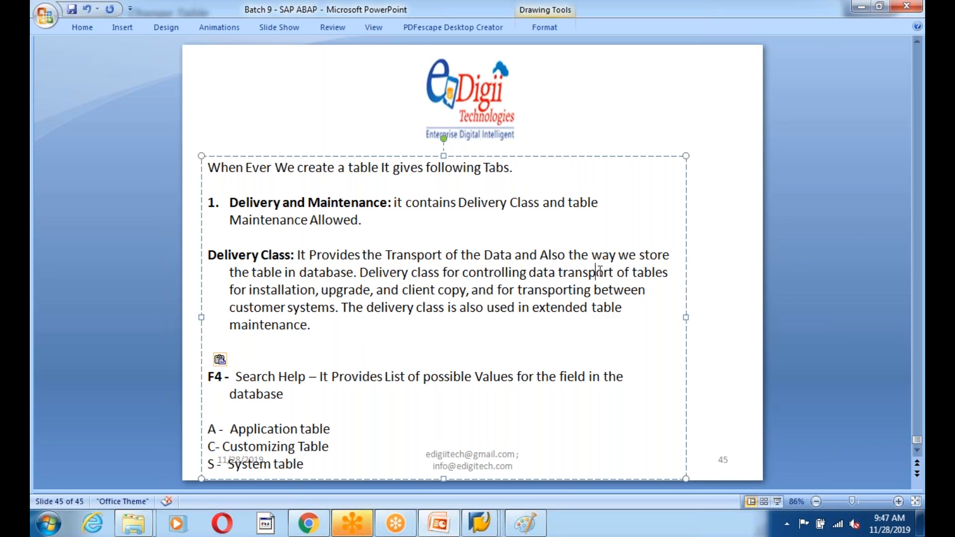
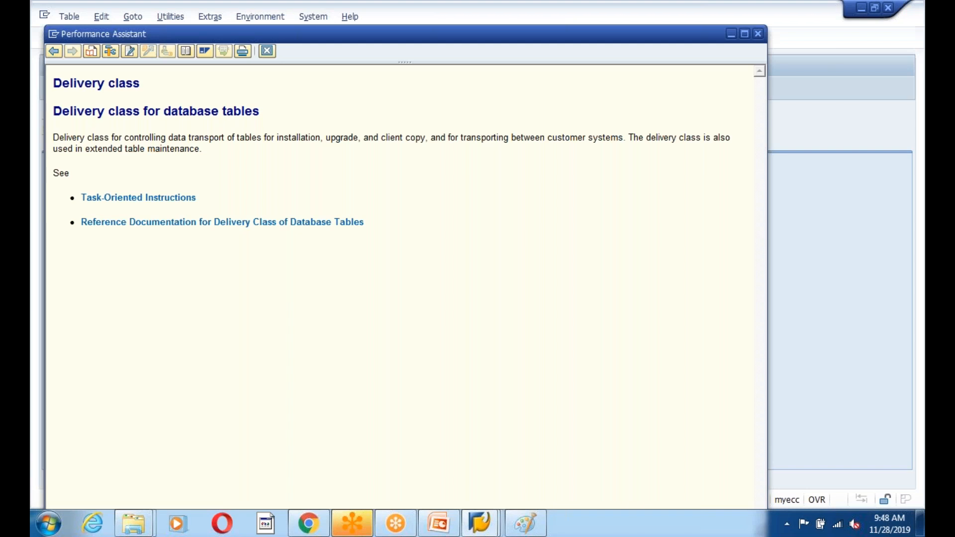
Step: Close the SAP field documentation and set the Delivery Class of table ZTEDG9SALES to A, Application table (master and transaction data)
left_click(267, 51)
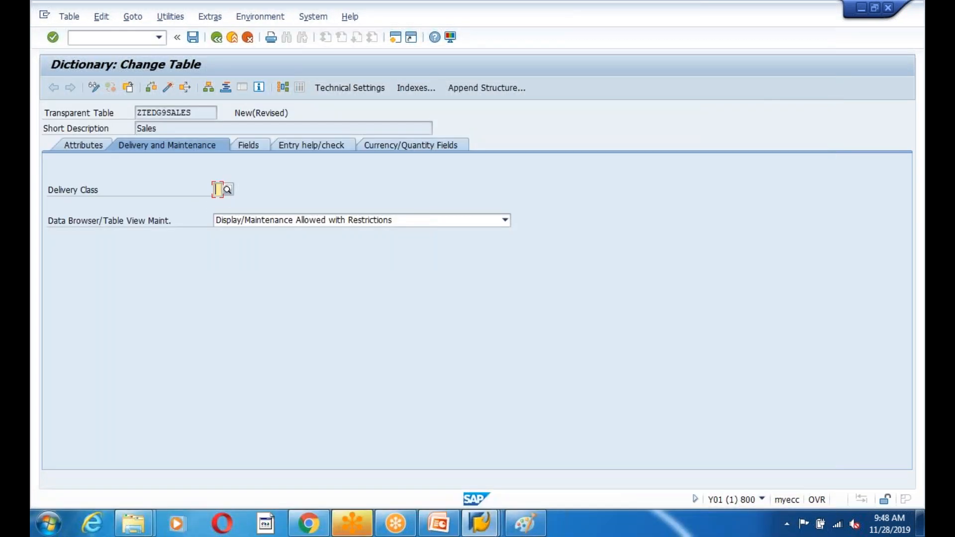
left_click(227, 190)
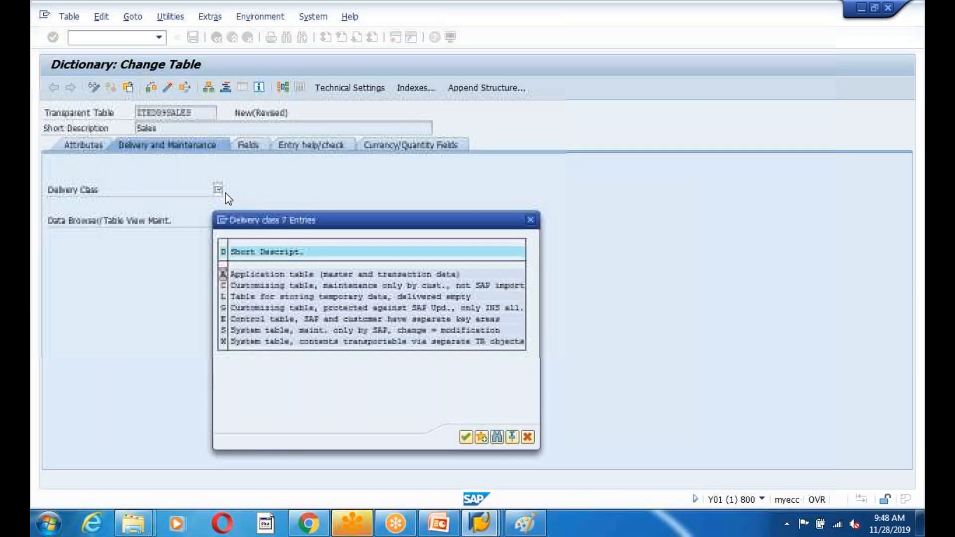
double_click(223, 275)
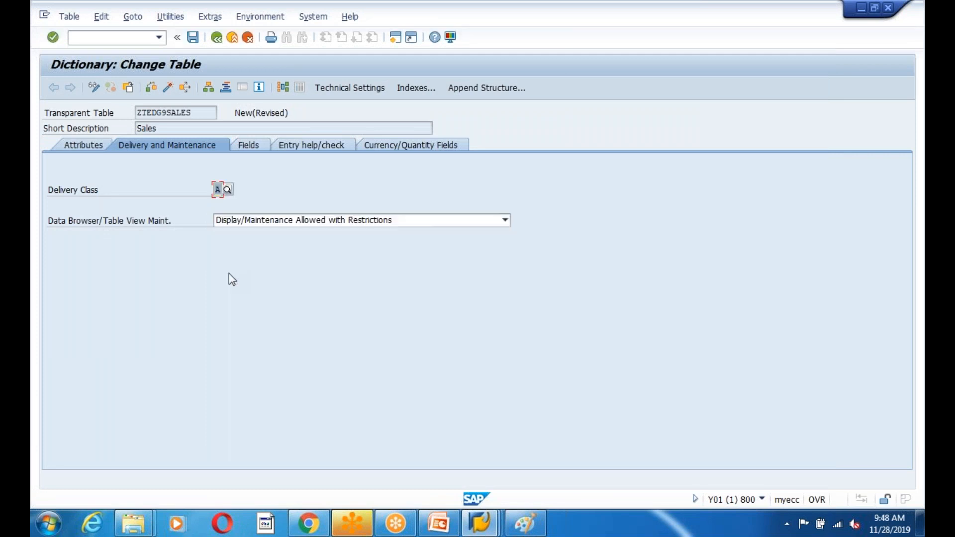
Step: Reselect Delivery Class A from its value list and set Data Browser/Table View Maint. to Display/Maintenance Allowed
left_click(229, 191)
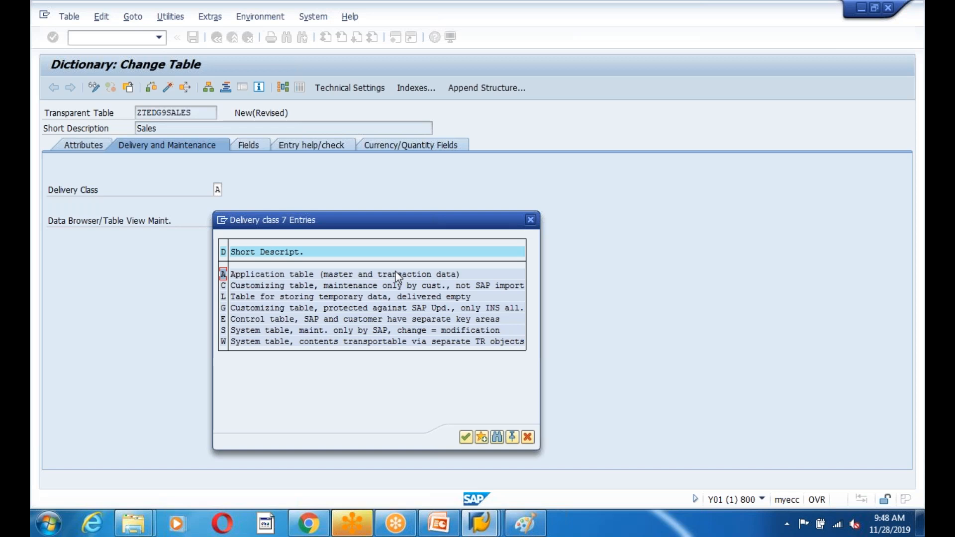
double_click(223, 275)
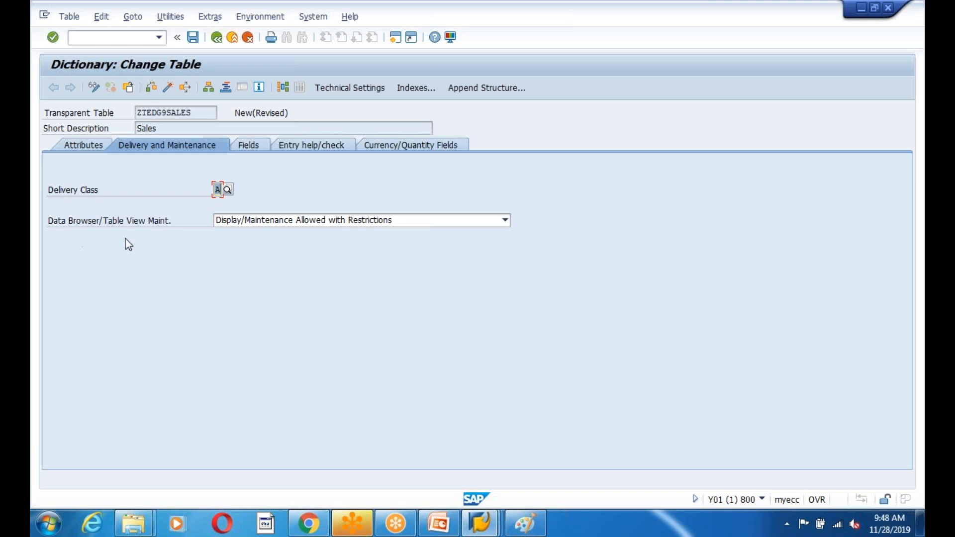
left_click(300, 220)
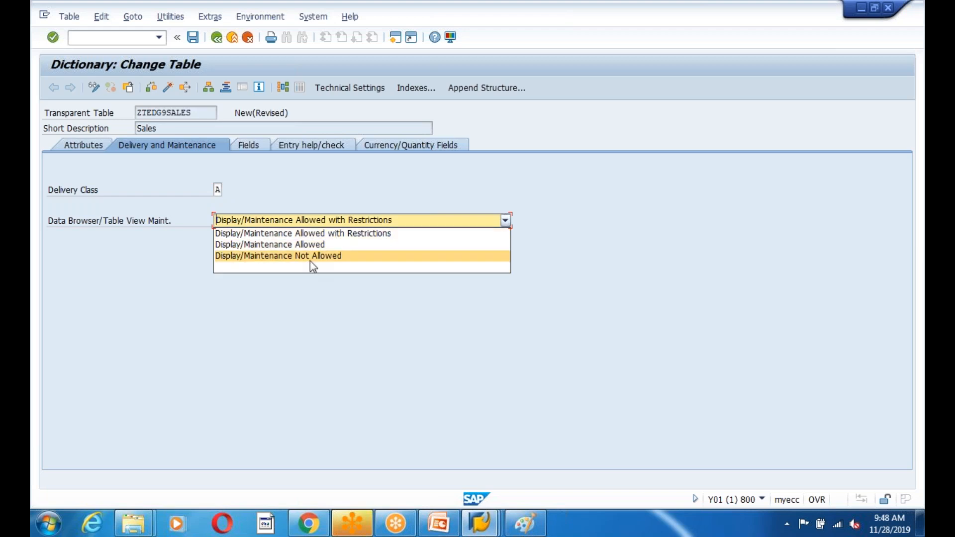
left_click(285, 246)
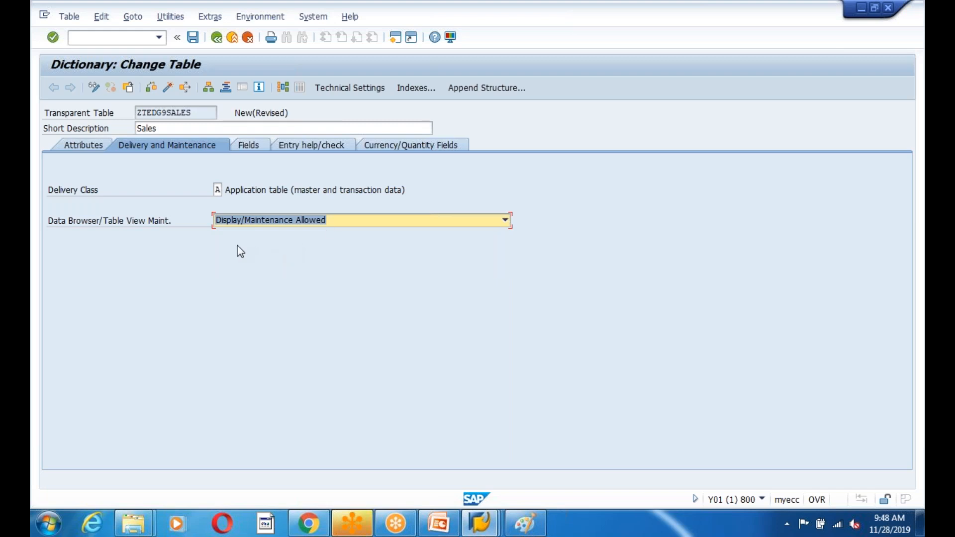
Step: Switch to PowerPoint, move the text "It Provides Documentation of the Field" above the F1 line, and add a blank slide after slide 45
left_click(439, 524)
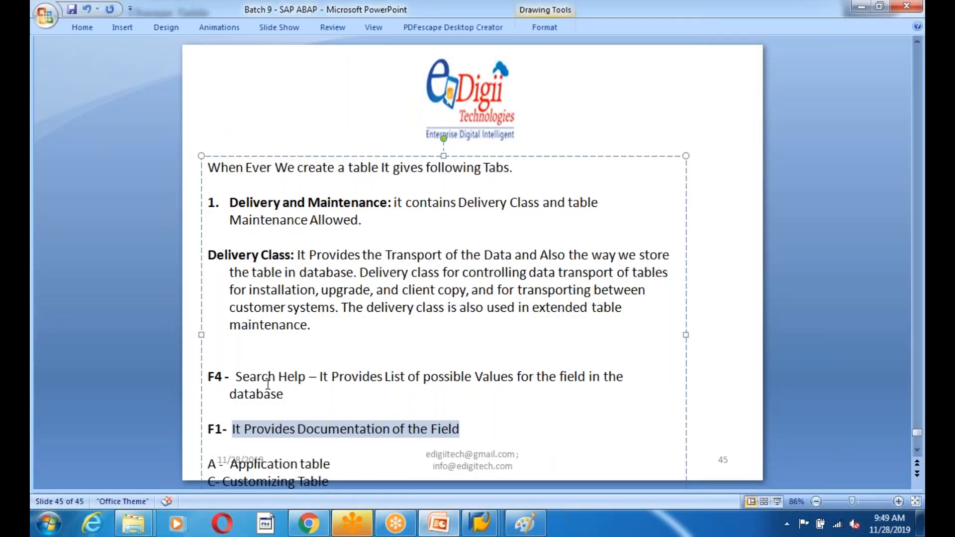
left_click_drag(264, 421, 209, 412)
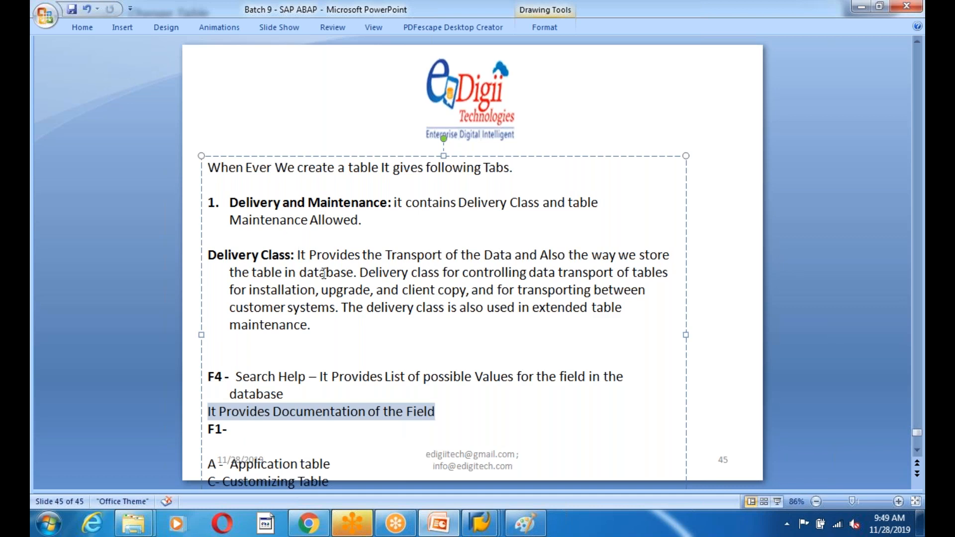
left_click(123, 28)
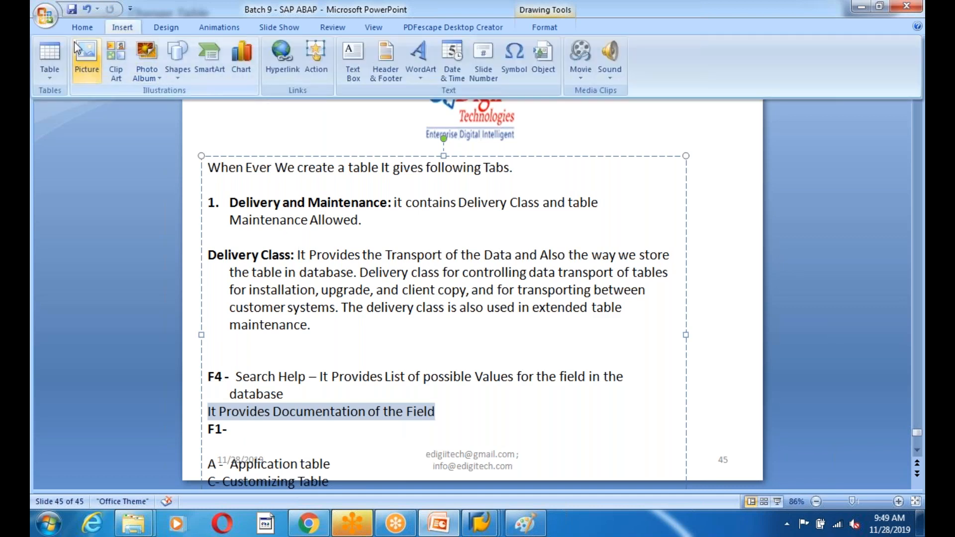
left_click(82, 27)
left_click(159, 76)
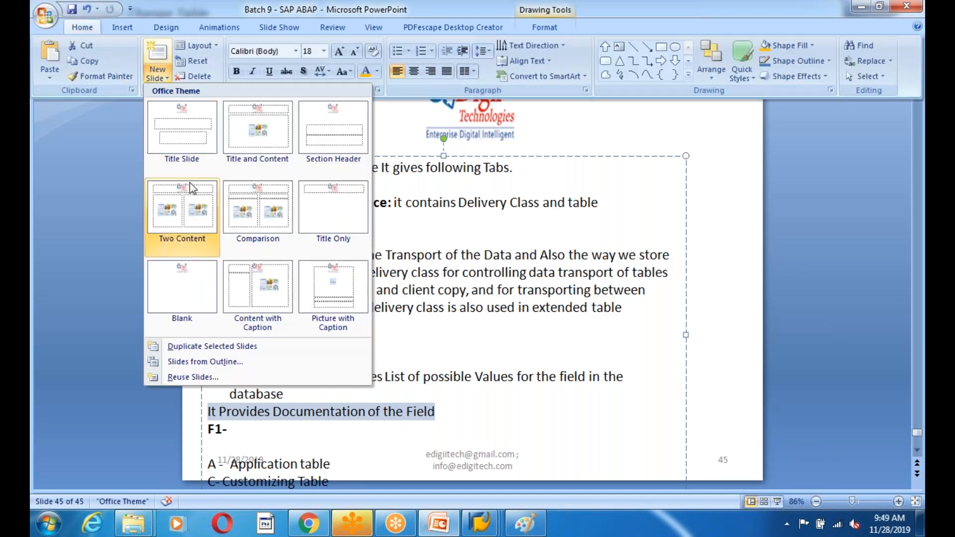
left_click(182, 316)
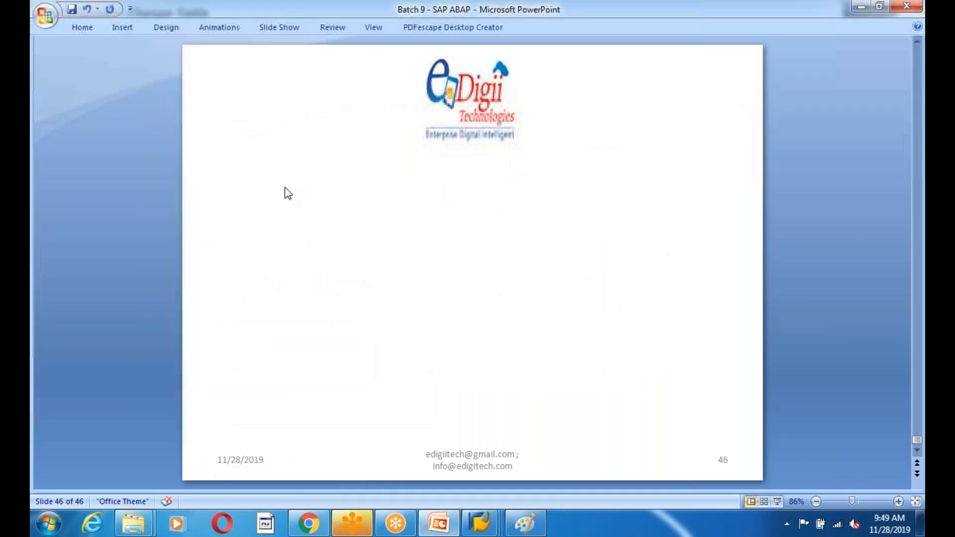
Step: Add a wide text box below the logo on slide 46 containing "2. Delivery Maintenance Allowed:"
left_click(122, 28)
left_click(352, 60)
left_click_drag(206, 161, 676, 436)
type("2.")
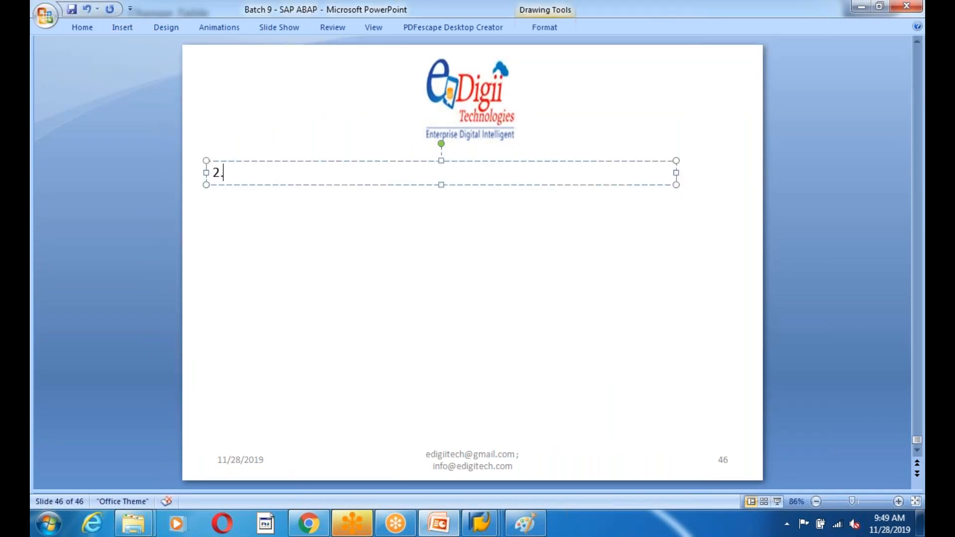
key("alt+Tab")
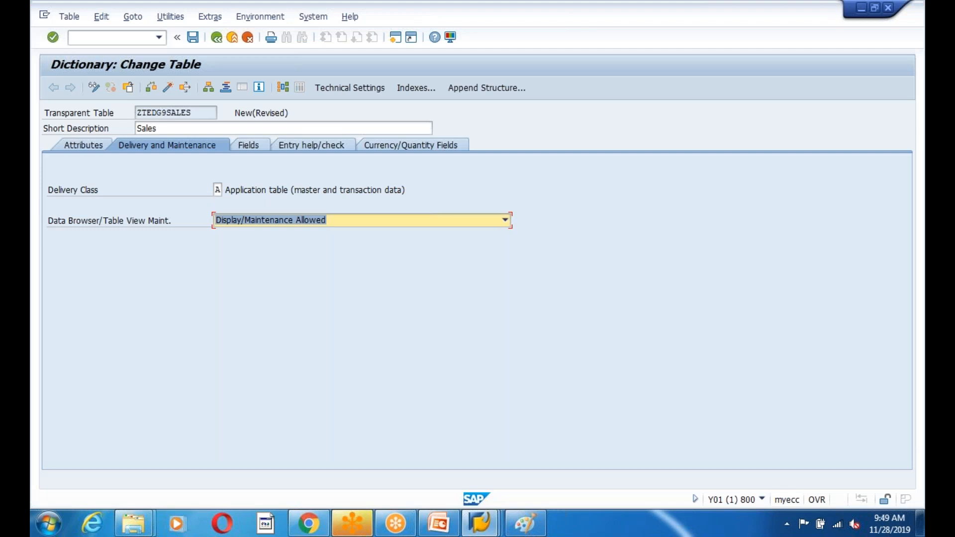
key("alt+Tab")
type("Delivery Maintenance Allowed:")
Step: Make the heading text "Delivery Maintenance Allowed:" bold, leaving out its number
key("shift+Left")
key("shift+Left")
key("shift+Left")
key("shift+Left")
key("shift+Left")
key("shift+Left")
key("shift+Left")
key("shift+Left")
key("shift+Left")
key("shift+Left")
key("shift+Left")
key("shift+Left")
key("shift+Left")
key("shift+Left")
key("shift+Left")
key("shift+Left")
key("shift+Left")
key("shift+Left")
key("shift+Left")
key("shift+Left")
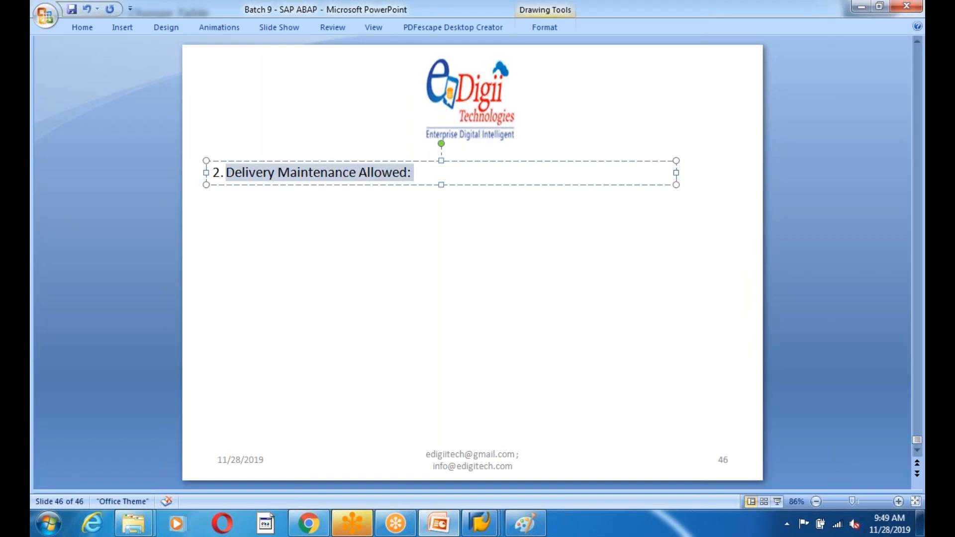
key("ctrl+b")
Step: Switch to SAP and display the field list of table ZTEDG9SALES
key("alt+Tab")
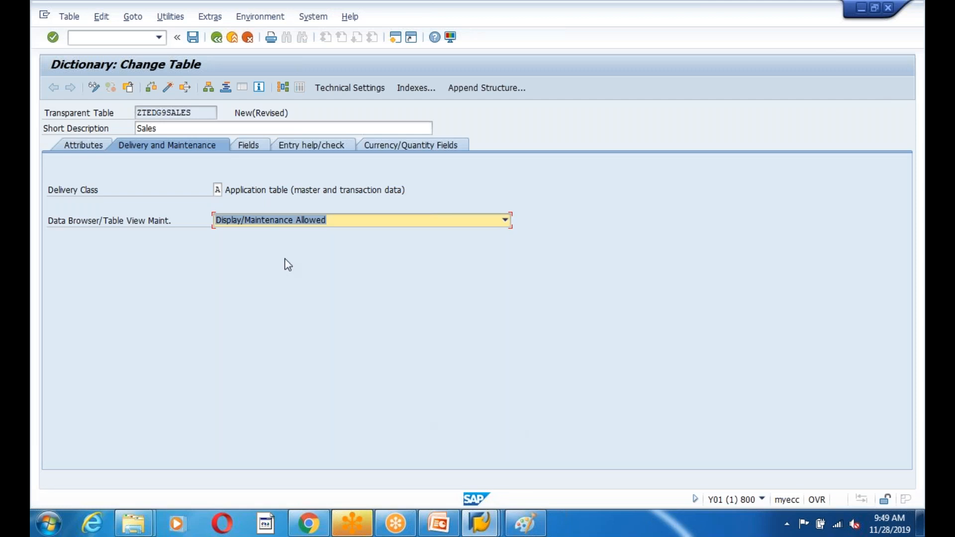
left_click(248, 149)
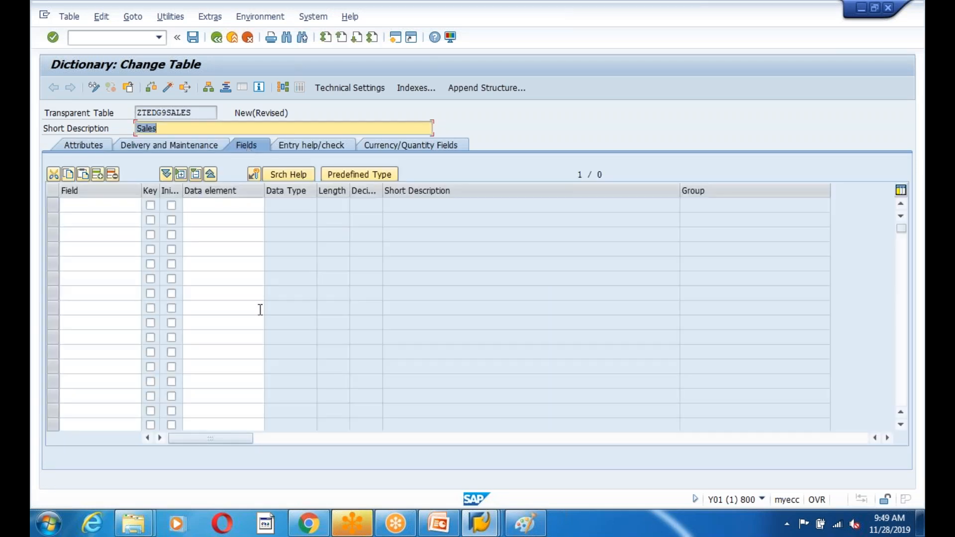
Step: Return to PowerPoint, check the numbering on slide 45, and change the number of the Delivery Maintenance Allowed heading to "b."
key("alt+Tab")
left_click(381, 330)
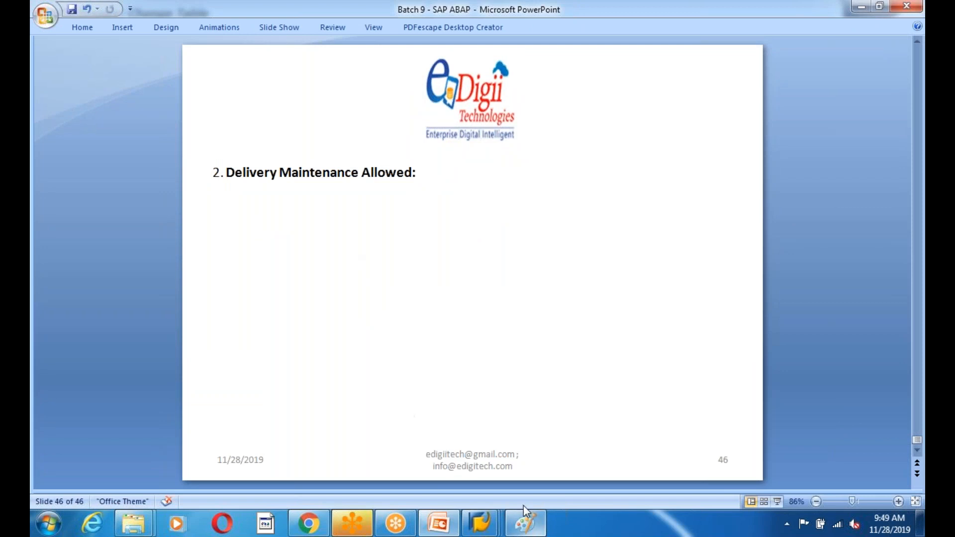
scroll(407, 397, "up", 1)
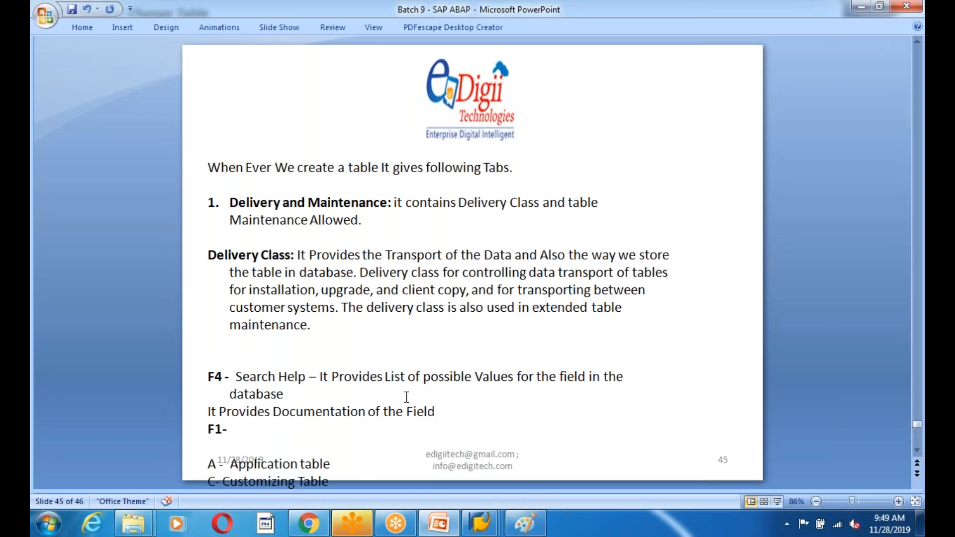
left_click(282, 208)
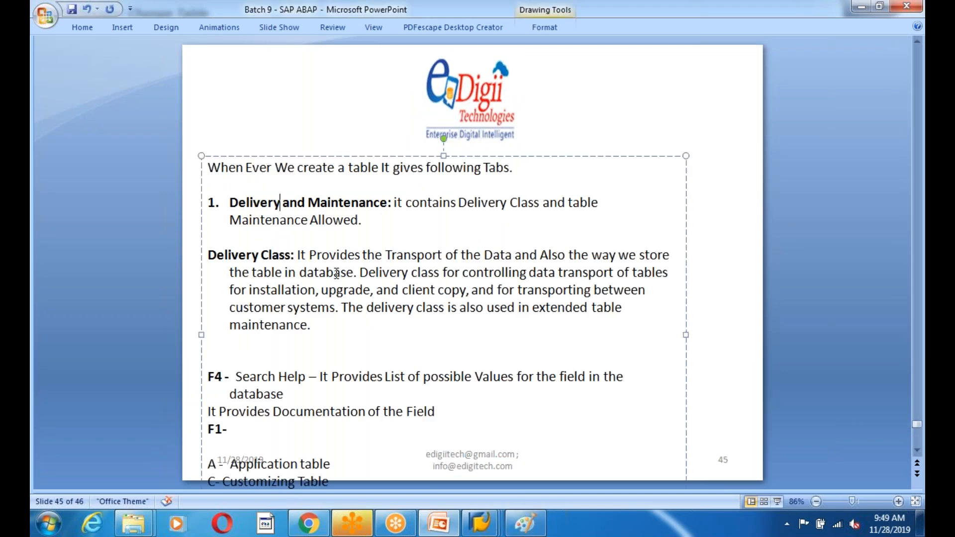
scroll(337, 273, "down", 1)
left_click(222, 175)
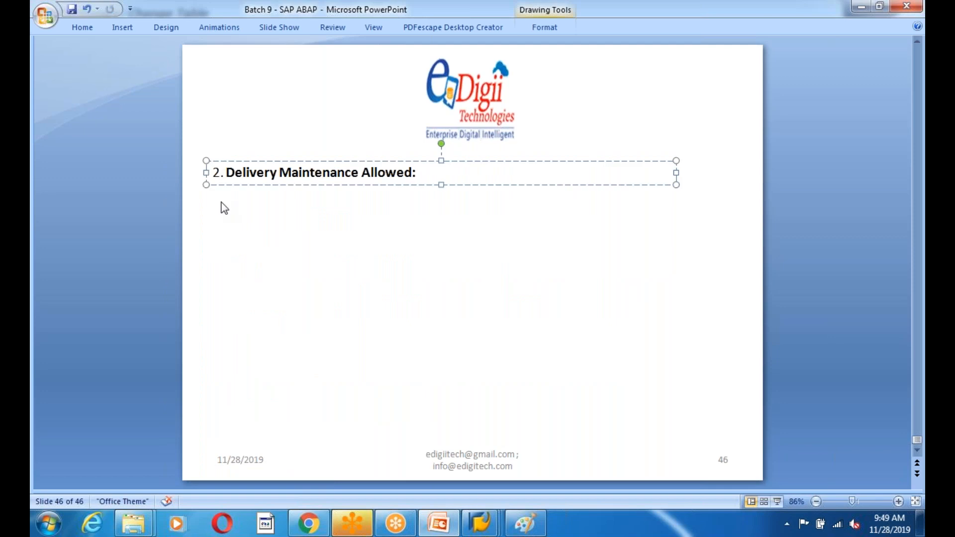
key("BackSpace")
type("b")
left_click(301, 214)
left_click(418, 173)
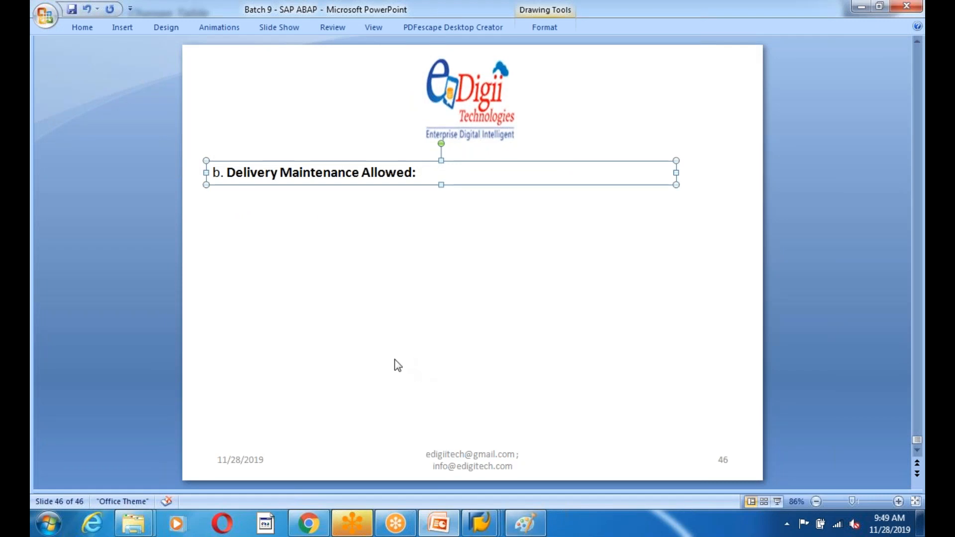
Step: Add the paragraph "2. Fields: We can assign the fields to the database table" below the heading and save the presentation
left_click(311, 174)
left_click(419, 175)
left_click(365, 172)
key("Return")
key("Return")
type("2.")
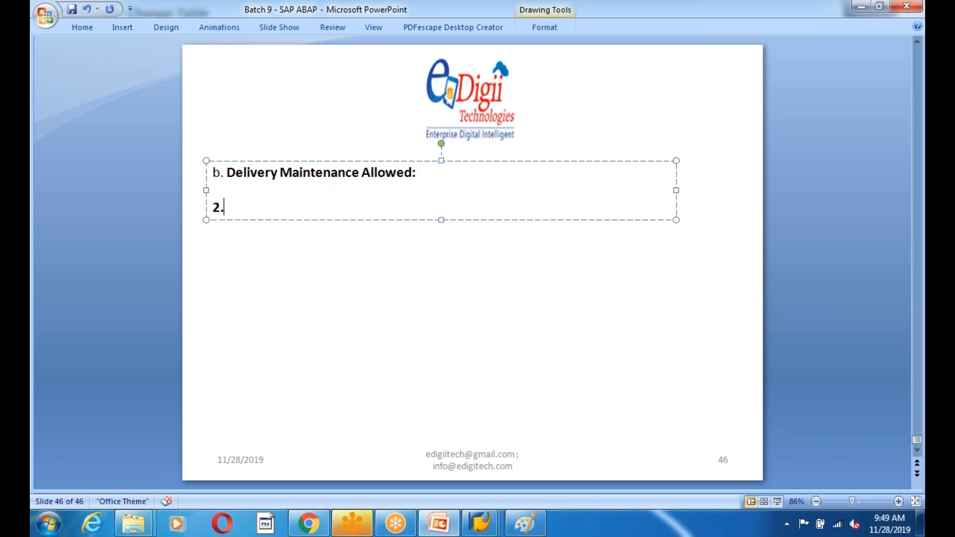
type(" Fiel s: We can assign the fields to the database table")
key("ctrl+s")
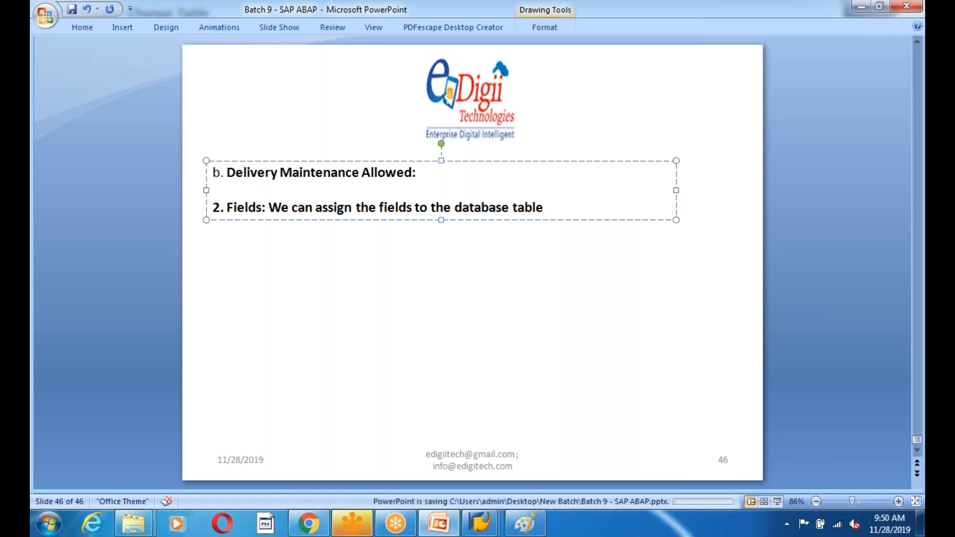
Step: Switch to SAP and enter SORDER as the first field of table ZTEDG9SALES
key("alt+Tab")
left_click(90, 205)
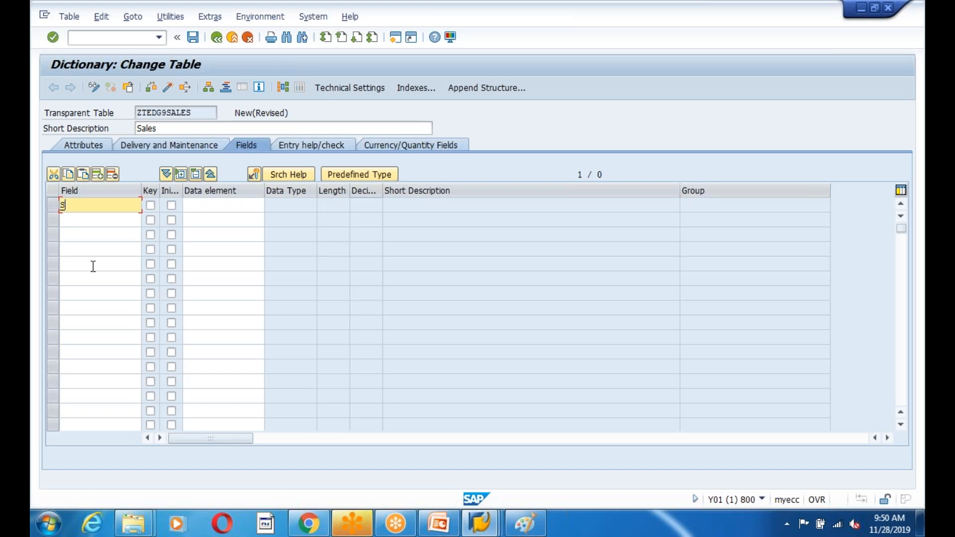
type("SORDER")
key("Tab")
key("Tab")
key("Tab")
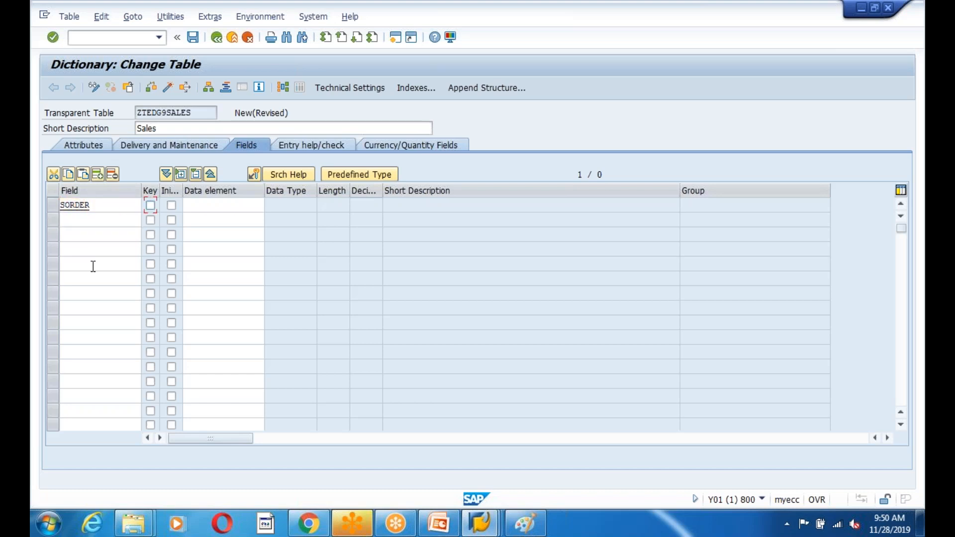
Step: Switch to PowerPoint and copy the data element name ZDESORDER from below the SORDER column on slide 44
key("alt+Tab")
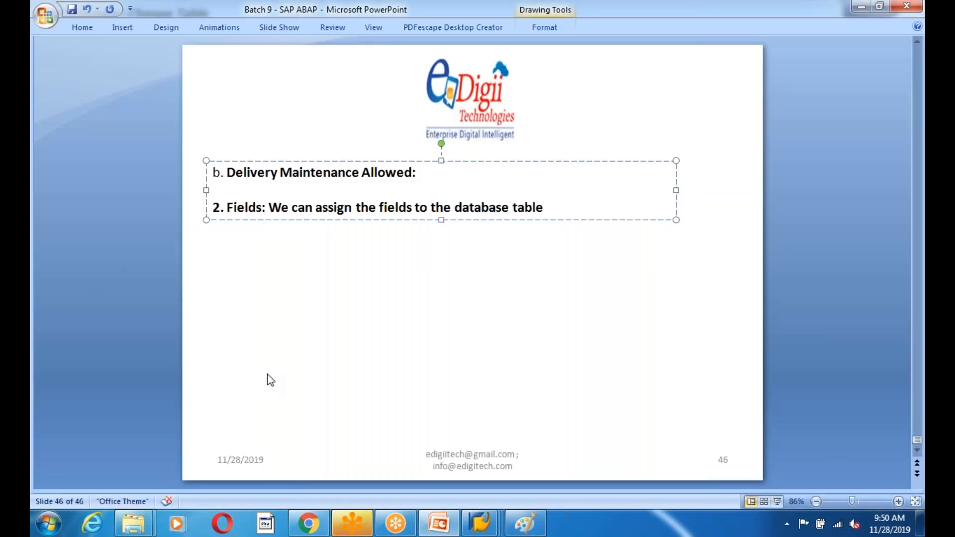
left_click(440, 528)
key("alt+Tab")
scroll(406, 428, "up", 2)
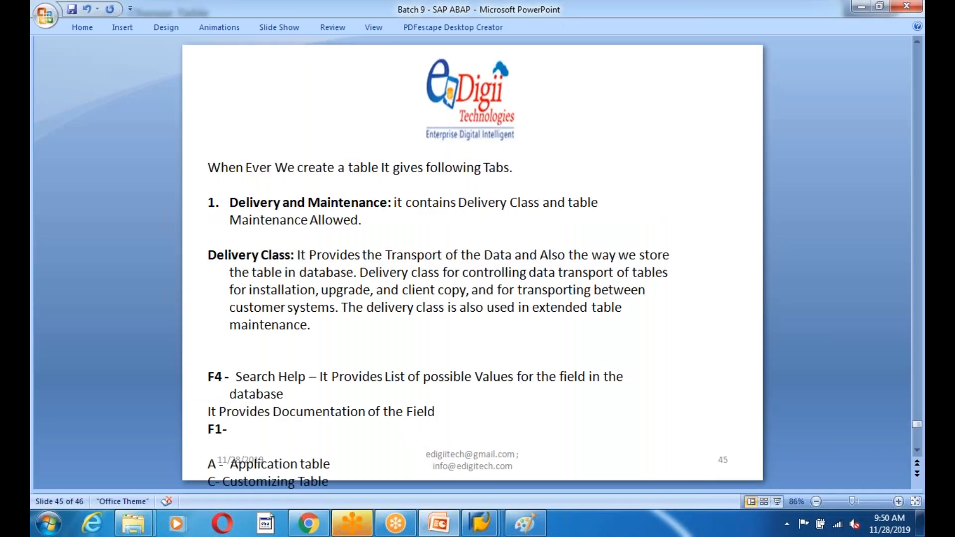
left_click(270, 426)
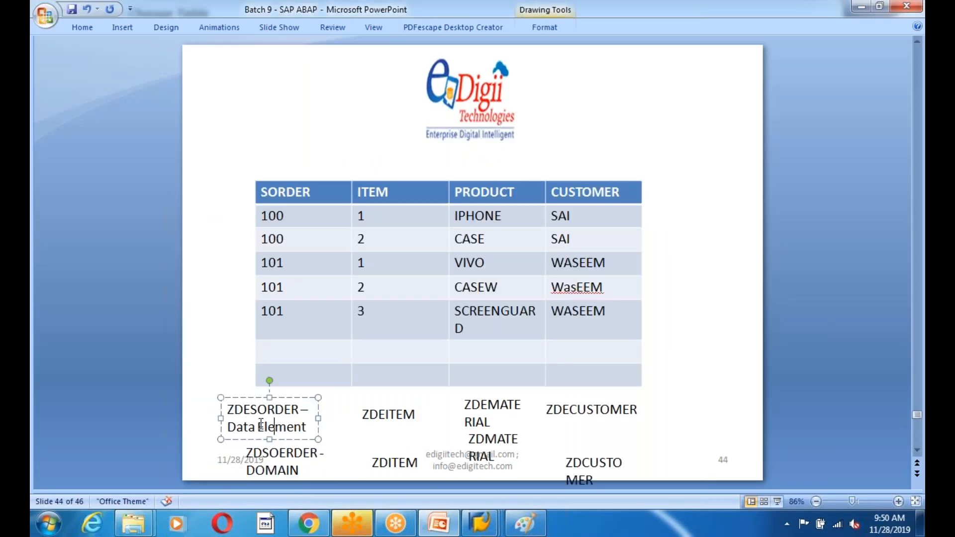
left_click_drag(299, 409, 220, 411)
key("ctrl+c")
Step: Assign the copied data element ZDESORDER to field SORDER in SAP and review the row's data type and names
key("alt+Tab")
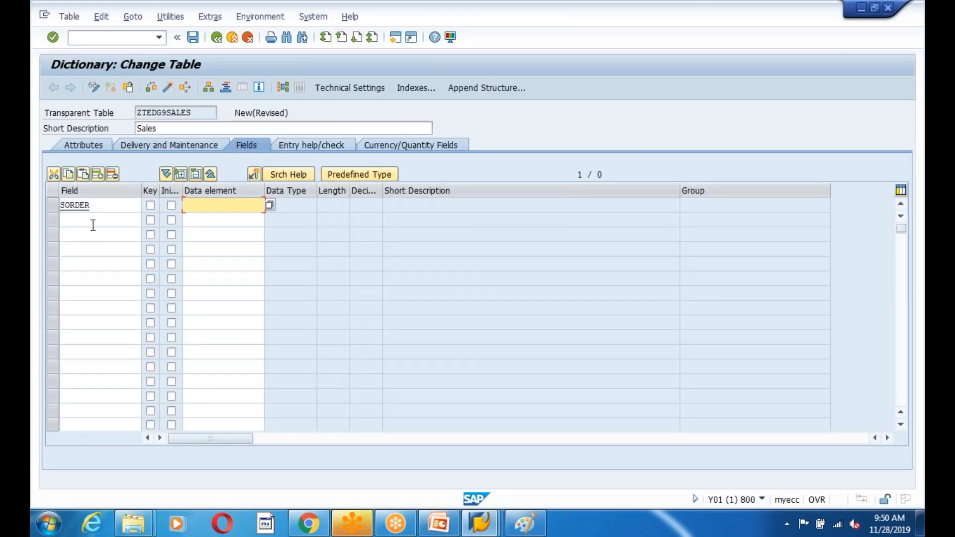
double_click(94, 206)
left_click(230, 212)
key("ctrl+v")
key("Return")
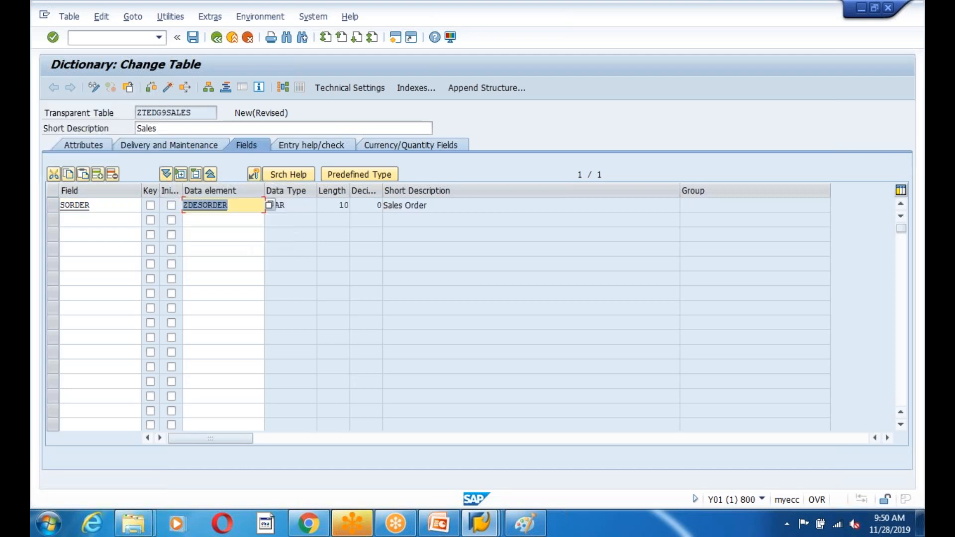
left_click(285, 206)
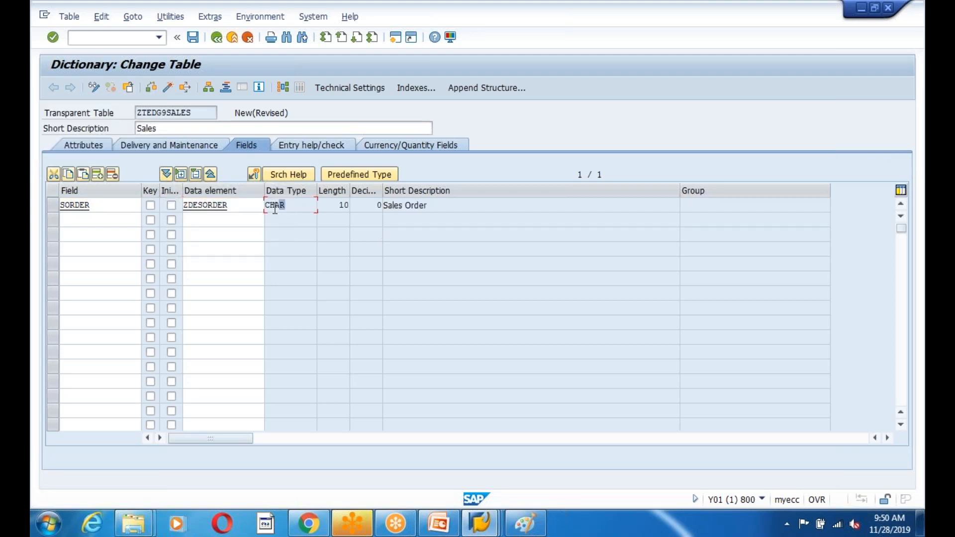
left_click_drag(94, 206, 50, 208)
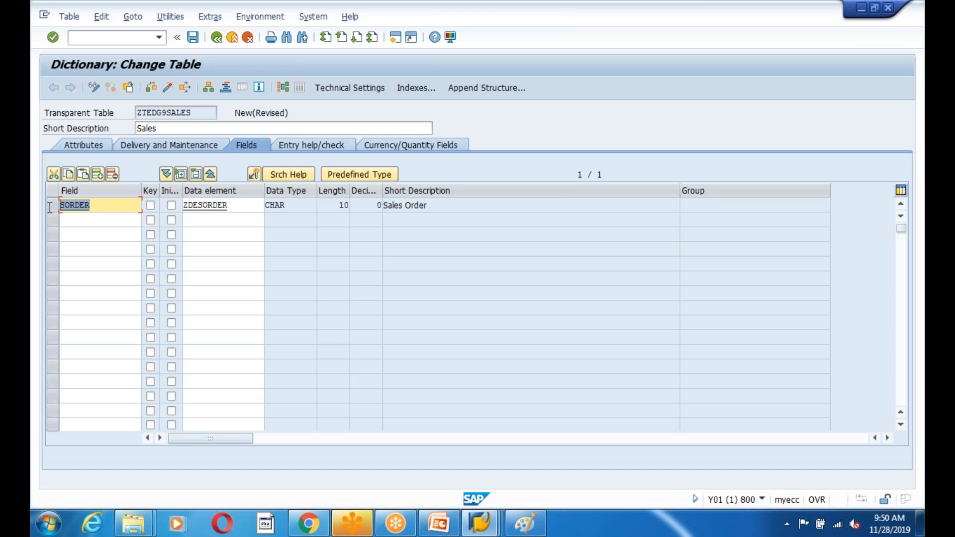
left_click_drag(243, 205, 149, 205)
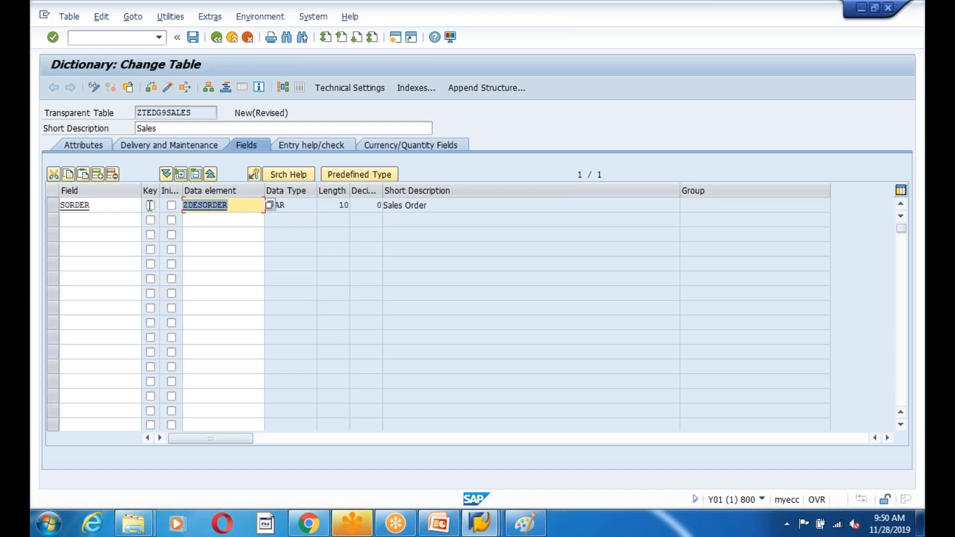
Step: Open data element ZDESORDER from the SORDER row, saving table ZTEDG9SALES in package ZEDG9 under the proposed Batch9 workbench request
left_click_drag(242, 209, 162, 205)
double_click(203, 209)
left_click(214, 293)
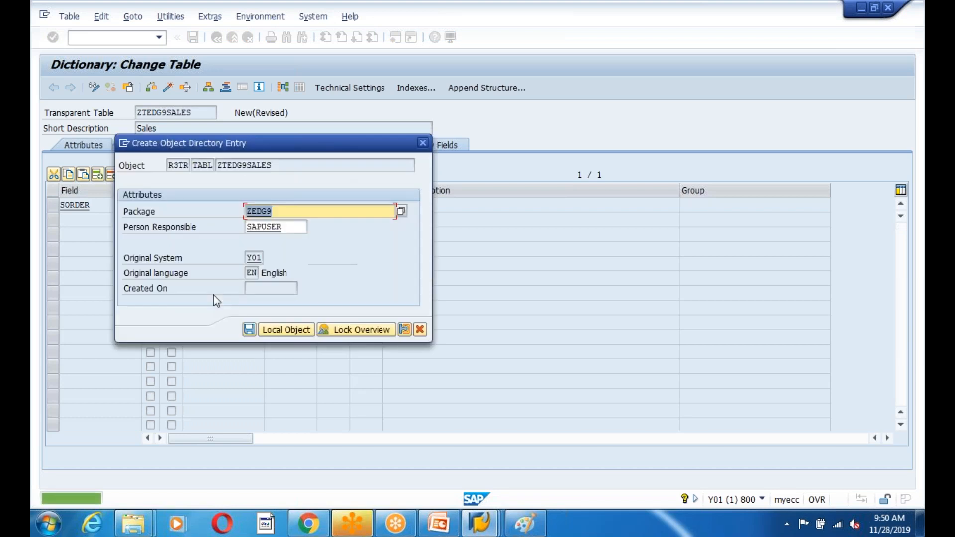
left_click(250, 330)
left_click(251, 237)
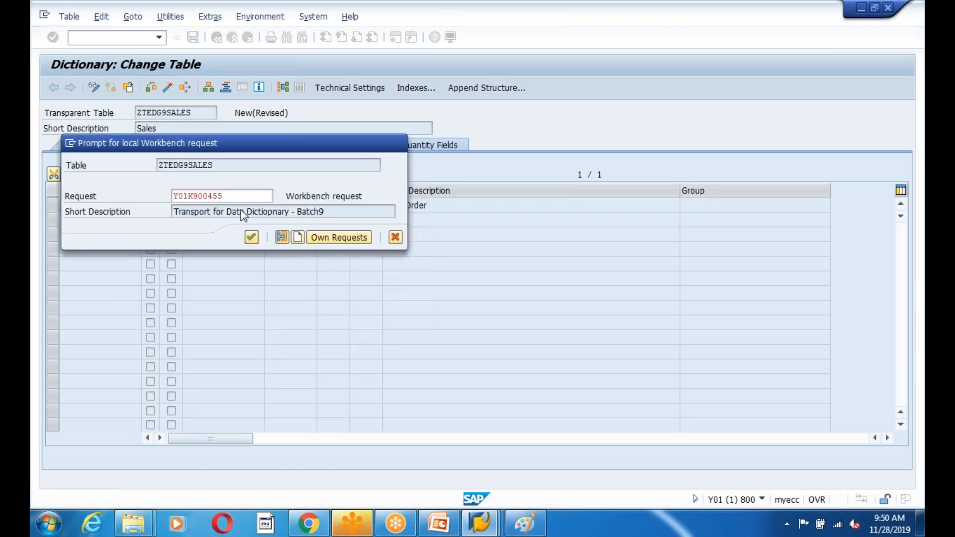
left_click(370, 391)
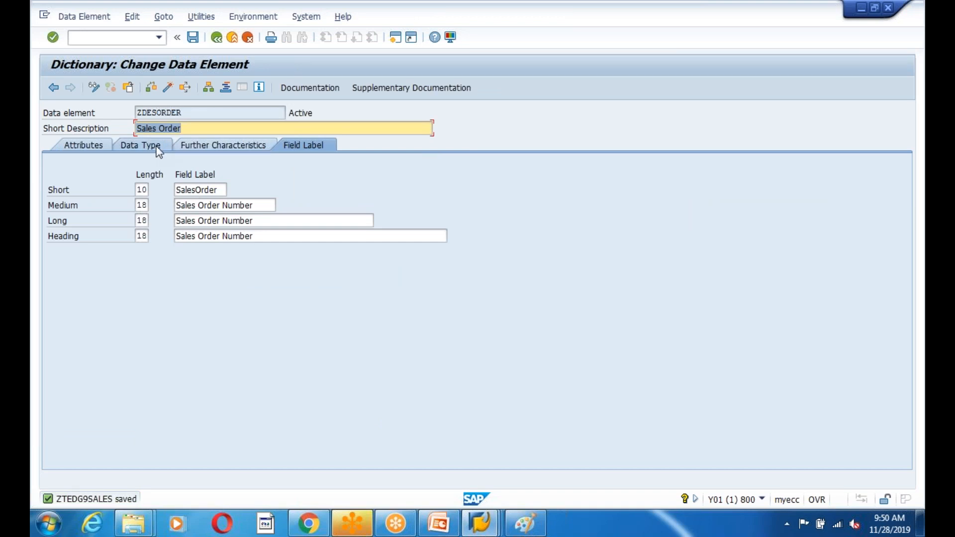
Step: Show the data type definition of data element ZDESORDER and examine its assigned domain
left_click(158, 146)
left_click(196, 114)
left_click(222, 189)
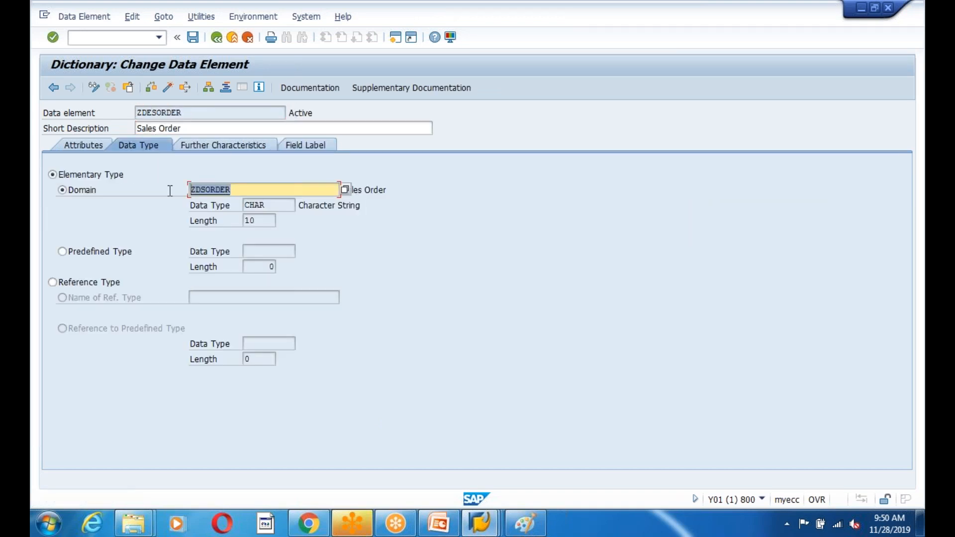
Step: Examine the domain name, data type and length in the definition of data element ZDESORDER
left_click_drag(240, 186, 163, 194)
left_click_drag(274, 206, 184, 208)
left_click_drag(268, 219, 167, 229)
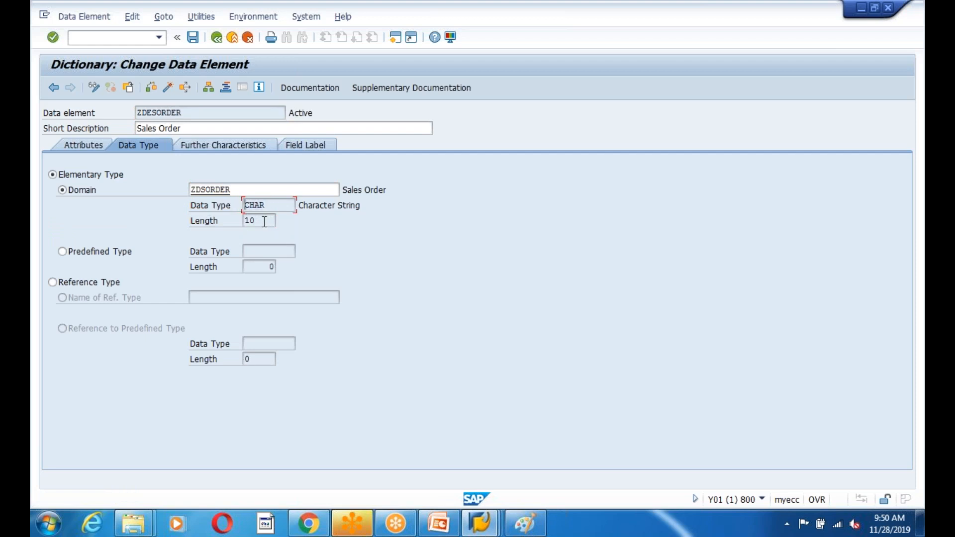
Step: Leave the data element and reopen table ZTEDG9SALES for changes at its SORDER field
left_click(216, 38)
left_click(217, 38)
left_click(189, 297)
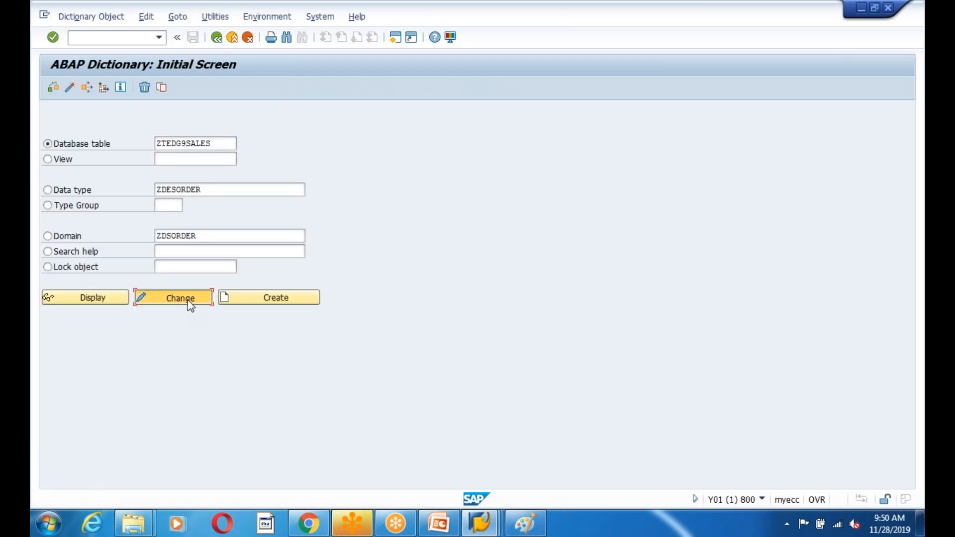
left_click(293, 209)
left_click_drag(91, 207, 41, 208)
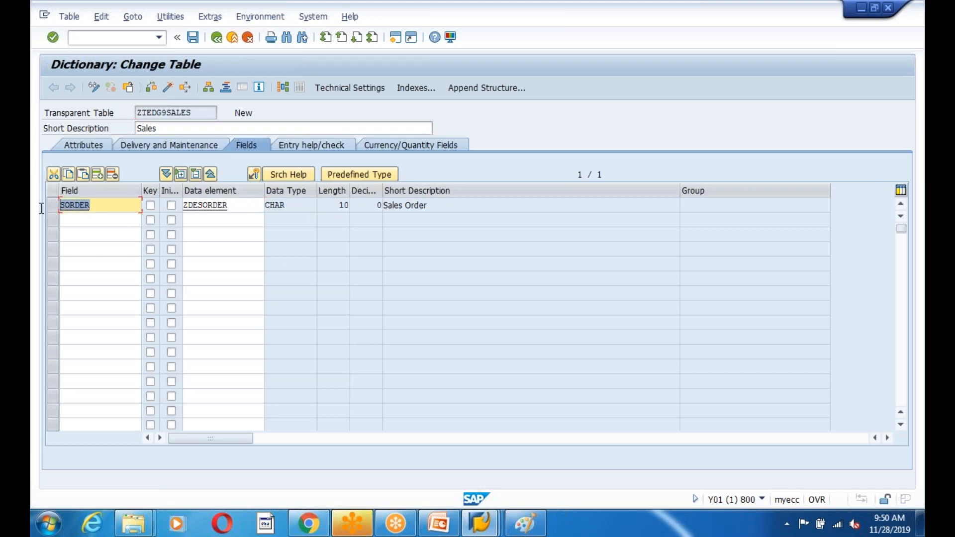
Step: Switch to PowerPoint and examine how table, field F1, data element and domain relate in the diagram on slide 43
left_click(439, 522)
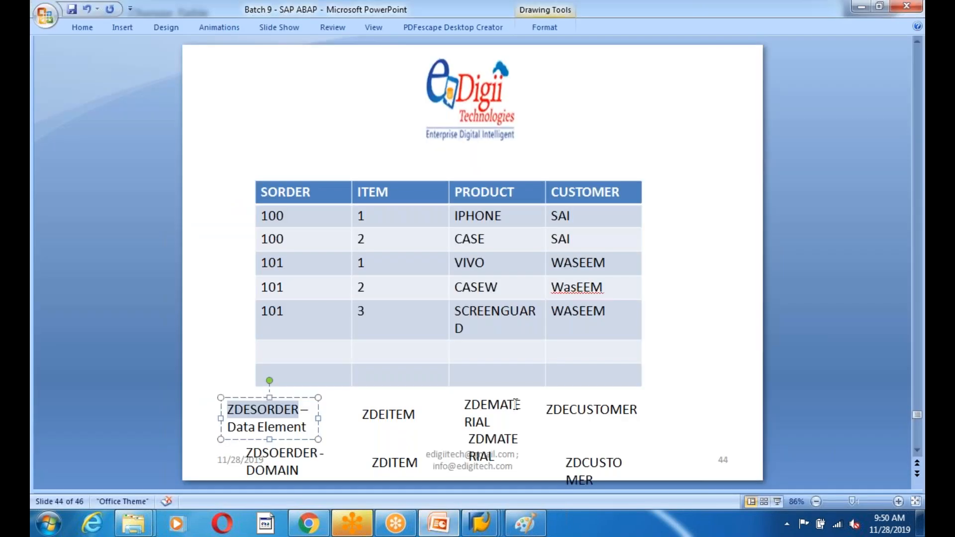
scroll(516, 404, "up", 1)
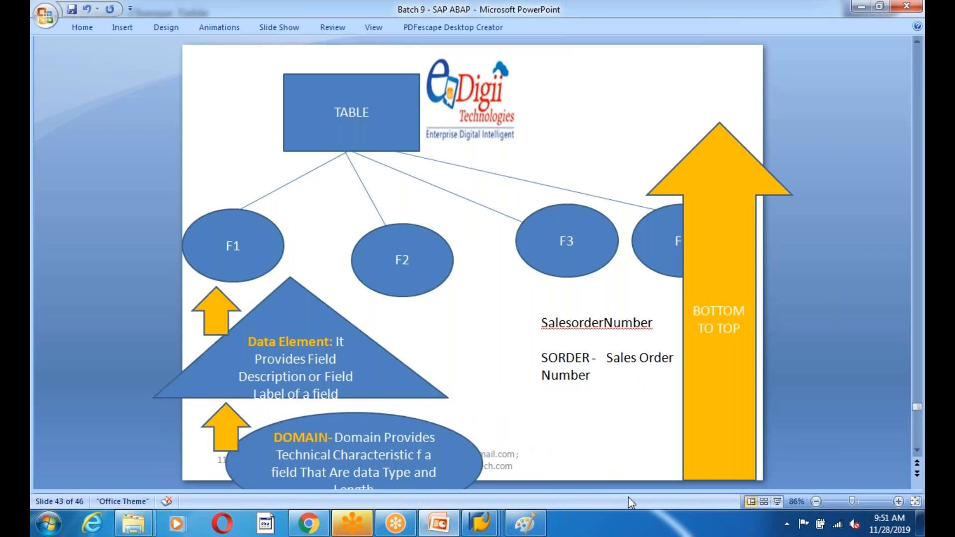
left_click(346, 128)
left_click(230, 248)
left_click(296, 344)
left_click(228, 254)
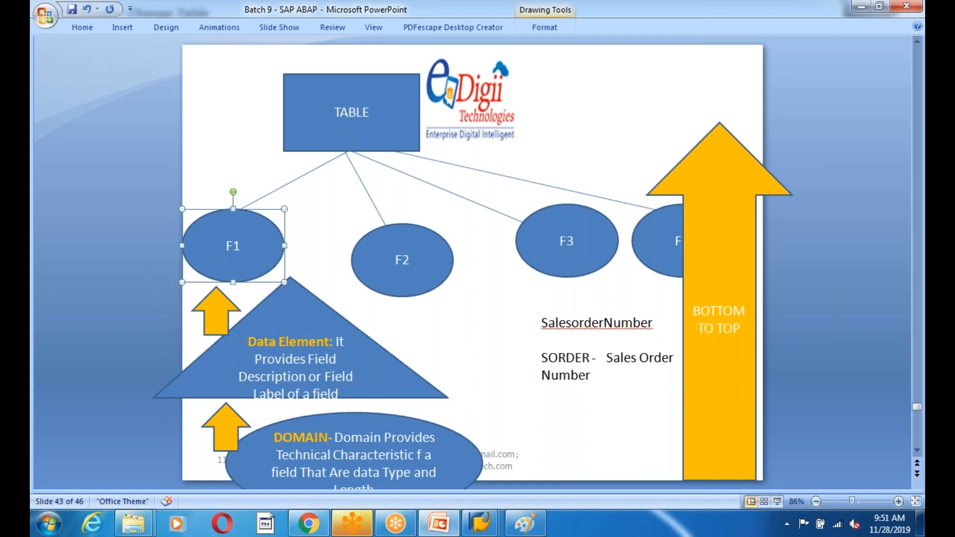
left_click(275, 338)
left_click(311, 454)
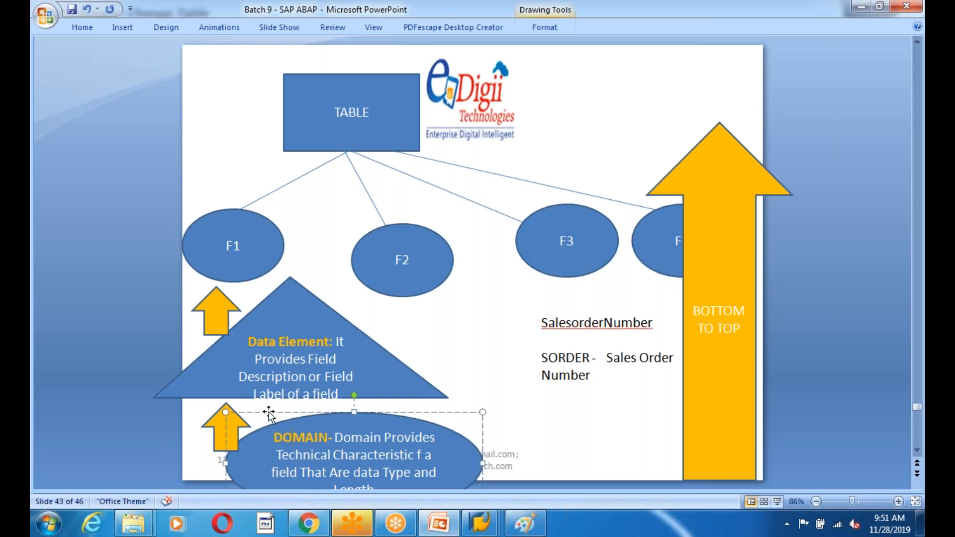
left_click(273, 342)
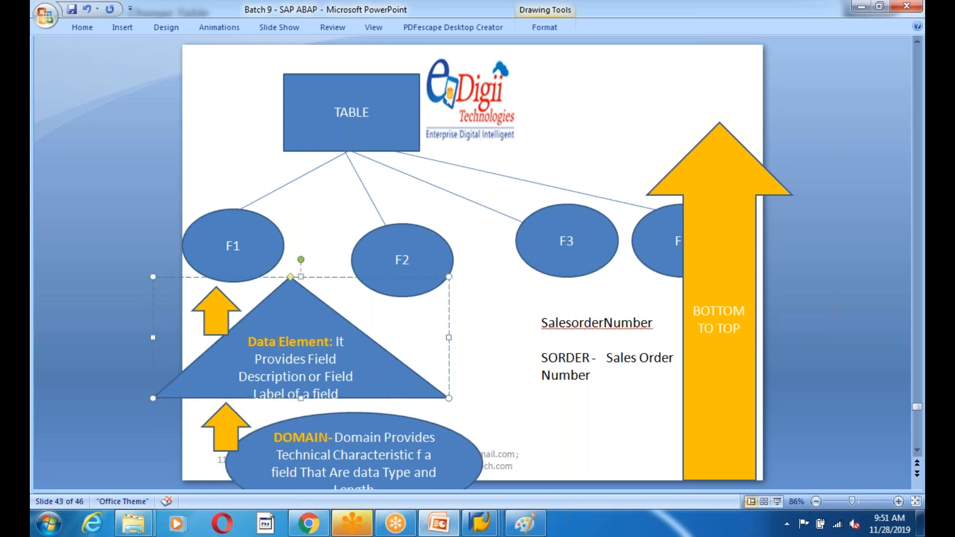
left_click(232, 246)
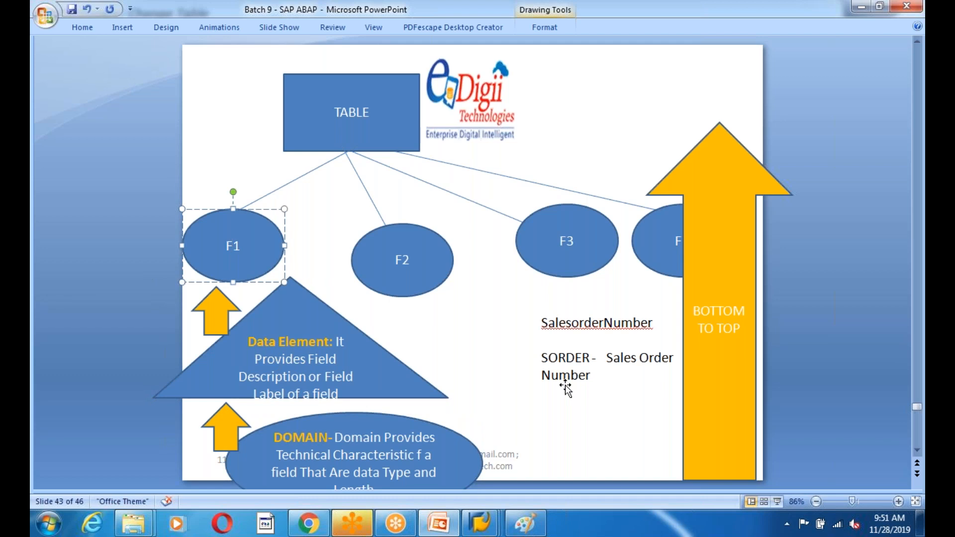
Step: Switch back to SAP and add field ITEM below SORDER in table ZTEDG9SALES
key("alt+Tab")
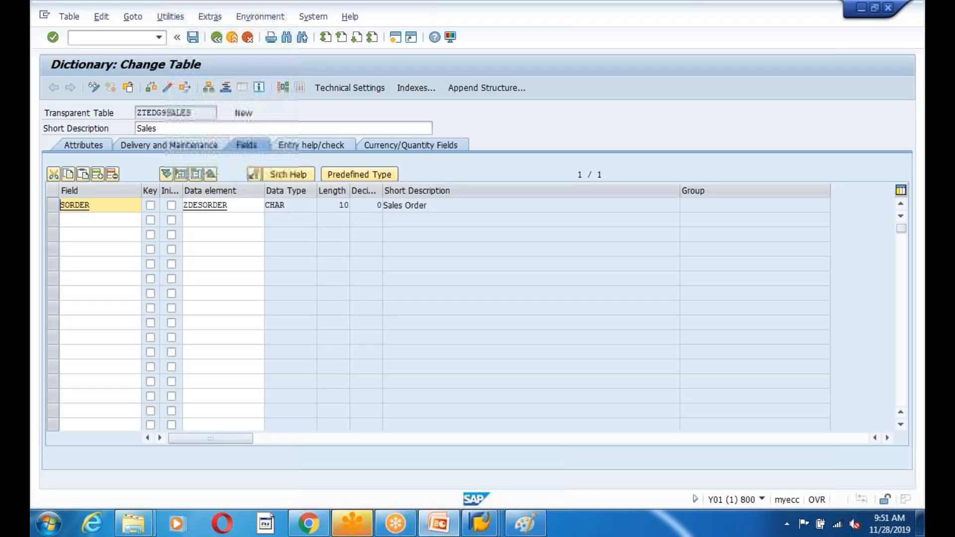
left_click(80, 224)
type("I")
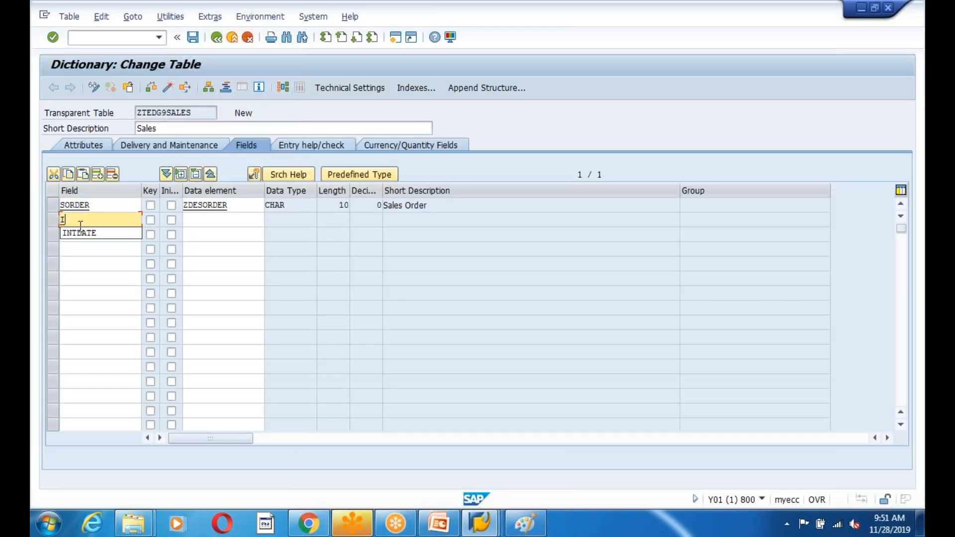
type("TEM")
key("Tab")
key("Tab")
key("Tab")
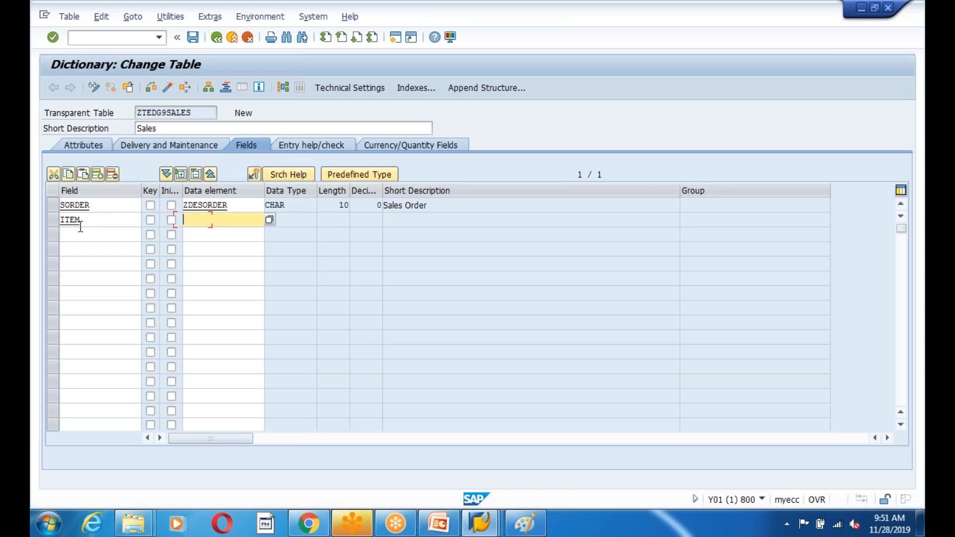
Step: Look up the ITEM column's data element on slide 44 in PowerPoint and assign ZDEITEM to field ITEM in SAP
key("alt+Tab")
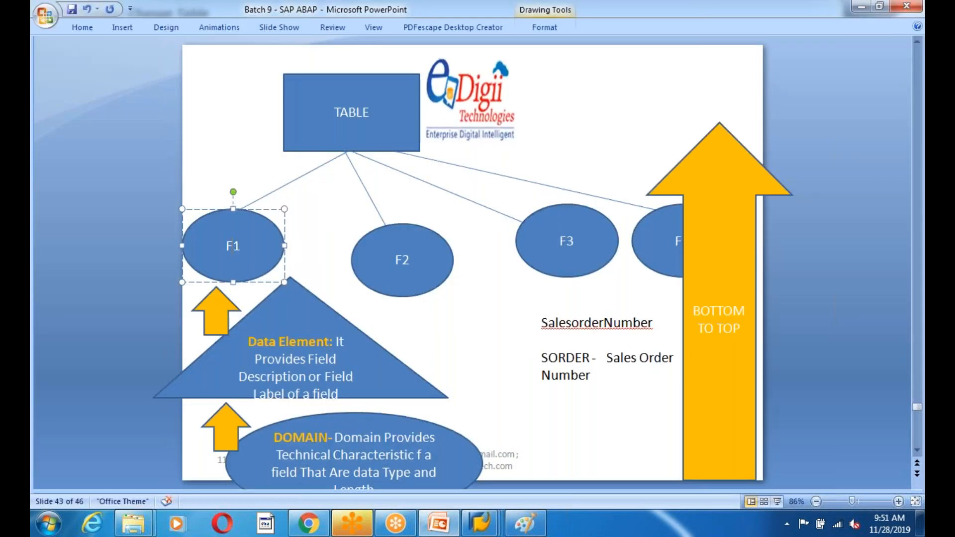
key("Page_Down")
left_click(385, 418)
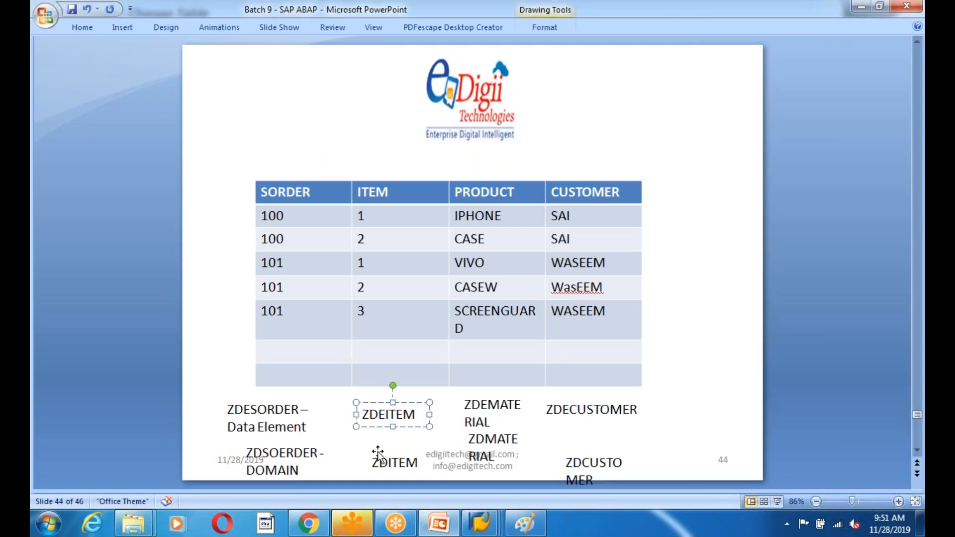
key("alt+Tab")
type("ZDE")
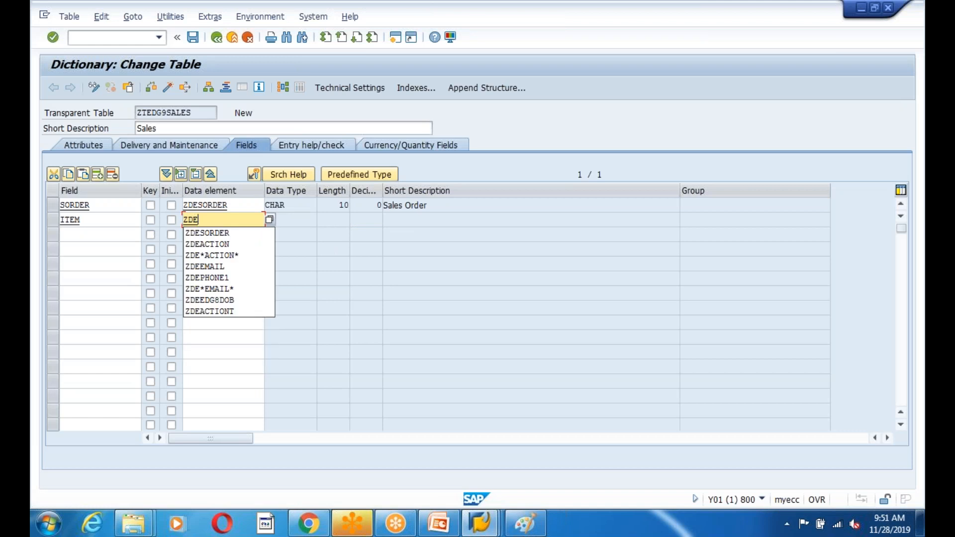
type("I")
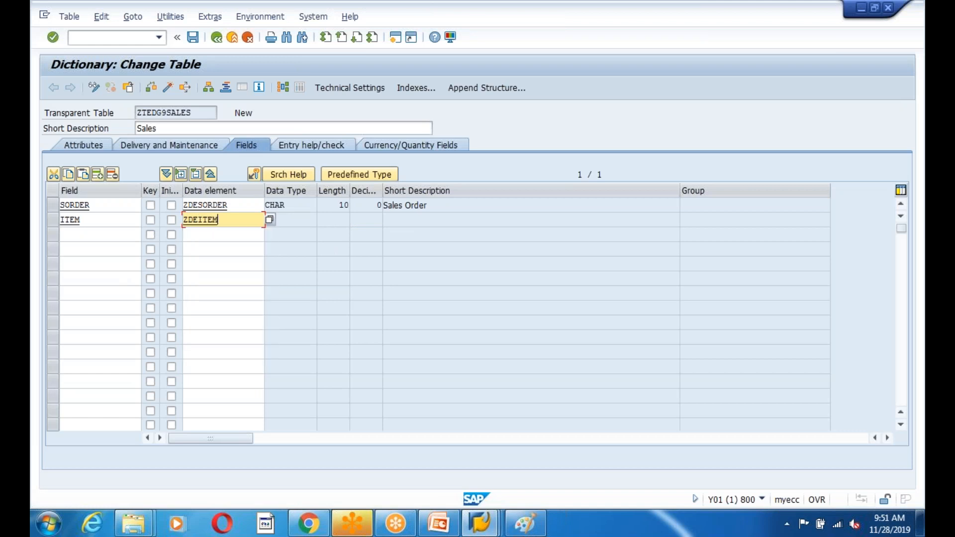
type("TEM")
key("Return")
Step: Add field PRODUCT below ITEM with data element ZDEMATERIAL
left_click(109, 238)
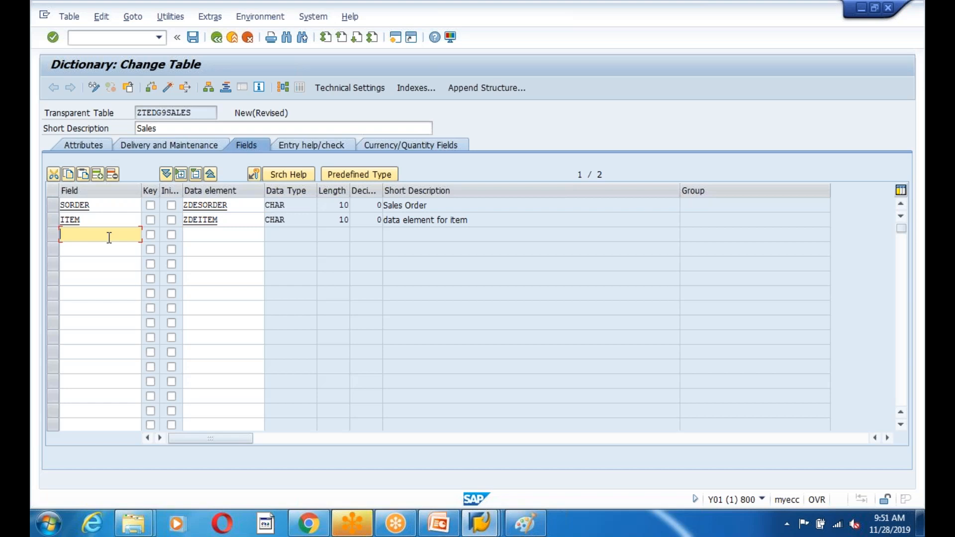
key("alt+Tab")
type("PRODUCT")
key("Tab")
key("Tab")
key("Tab")
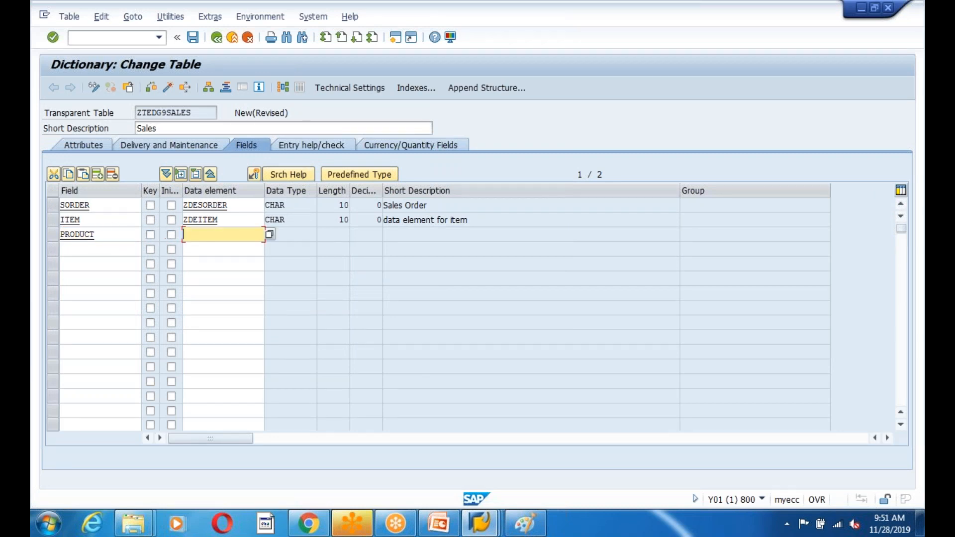
type("ZDEMATERIAL")
key("Return")
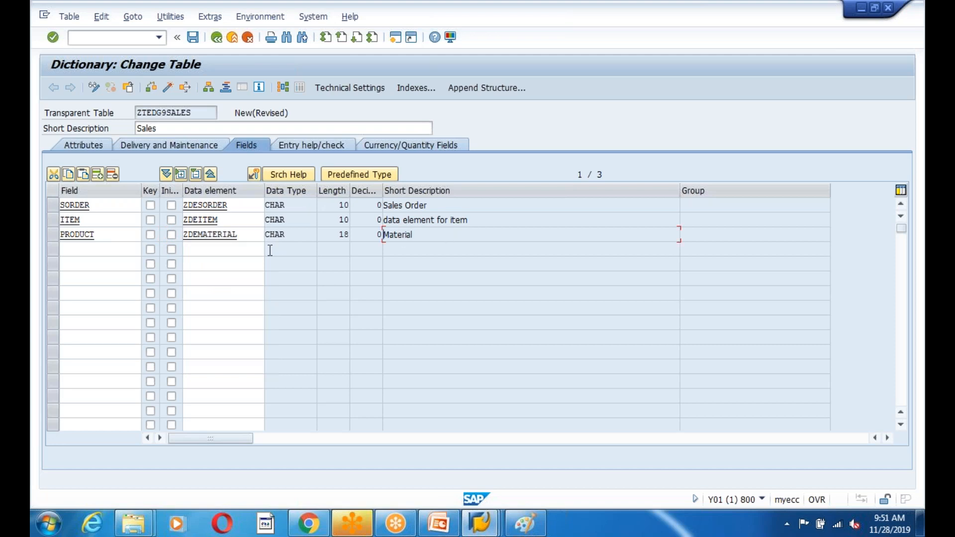
Step: Add field CUSTOMER below PRODUCT with data element ZDECUSTOMER
left_click(98, 251)
type("CUSTOMER")
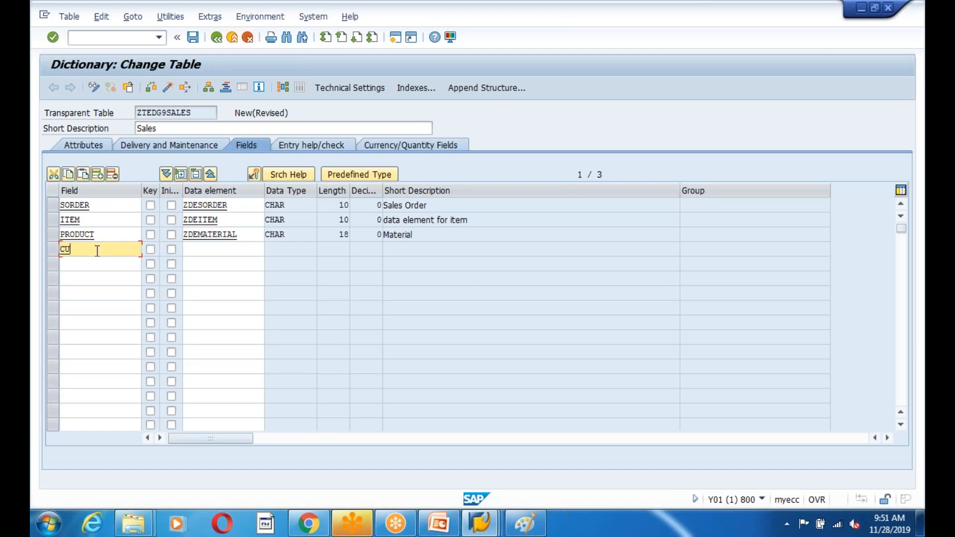
key("Tab")
key("Tab")
key("Tab")
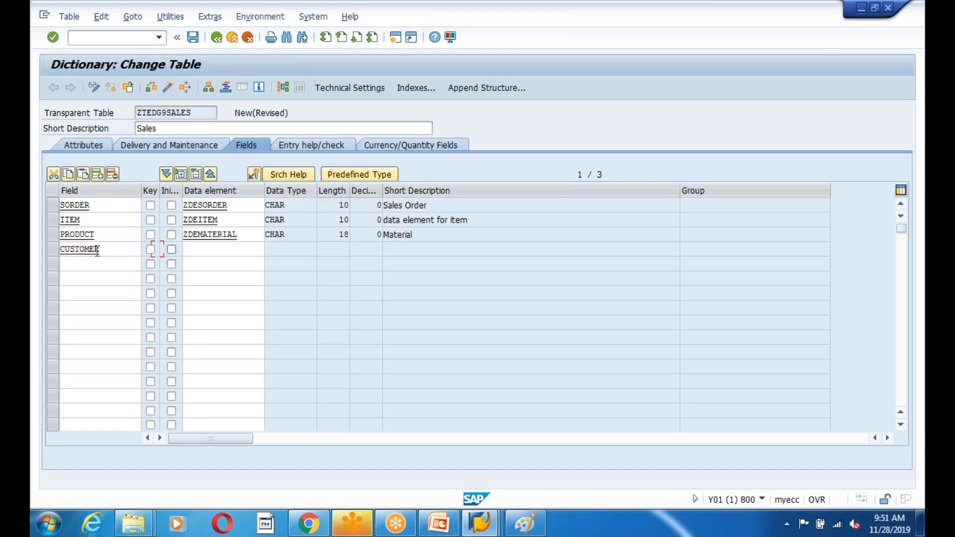
type("ZDE")
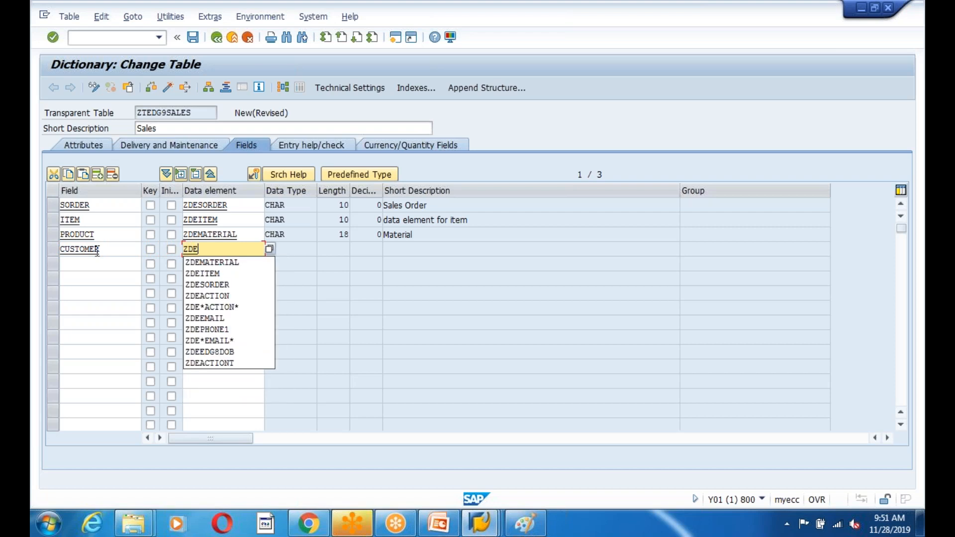
type("CUSTOMER")
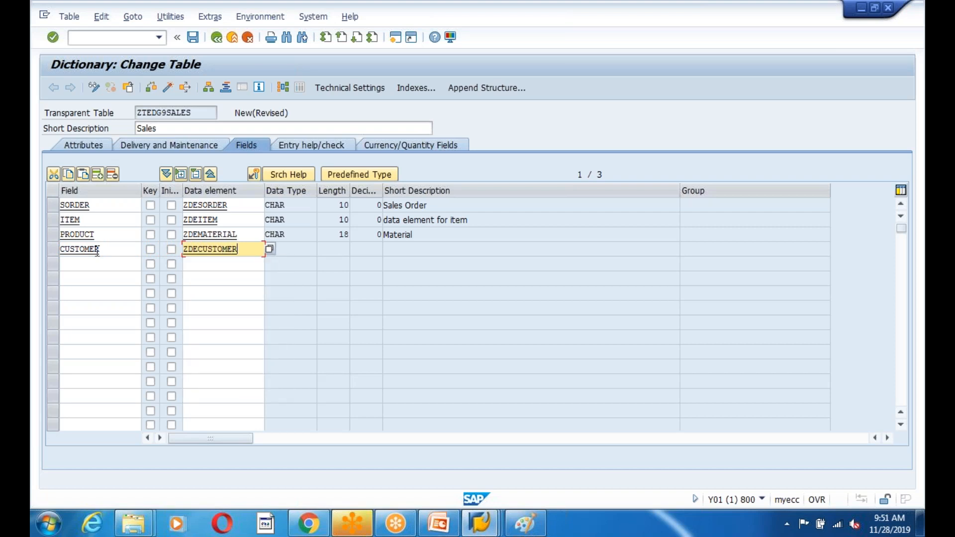
key("Return")
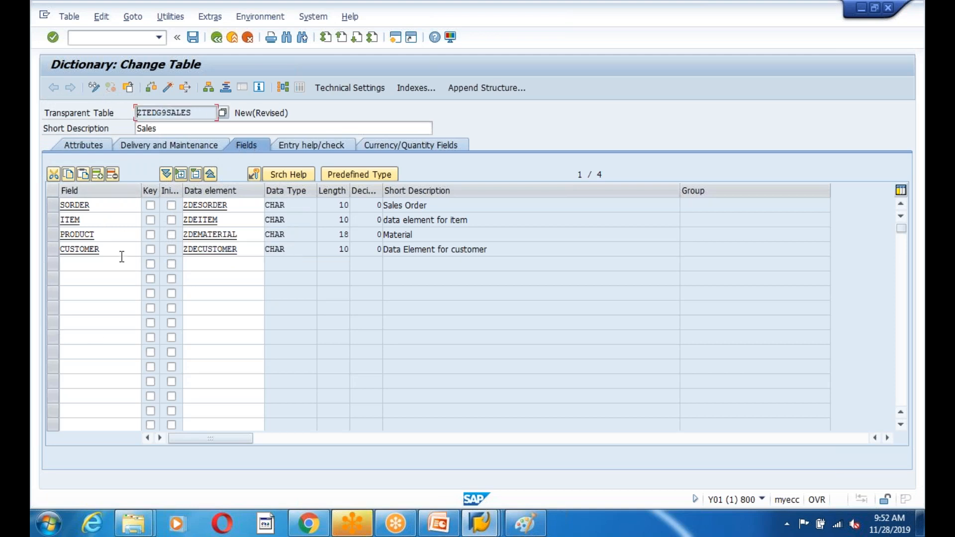
Step: Review the four field names, save table ZTEDG9SALES and open its technical settings
left_click(106, 204)
left_click(110, 220)
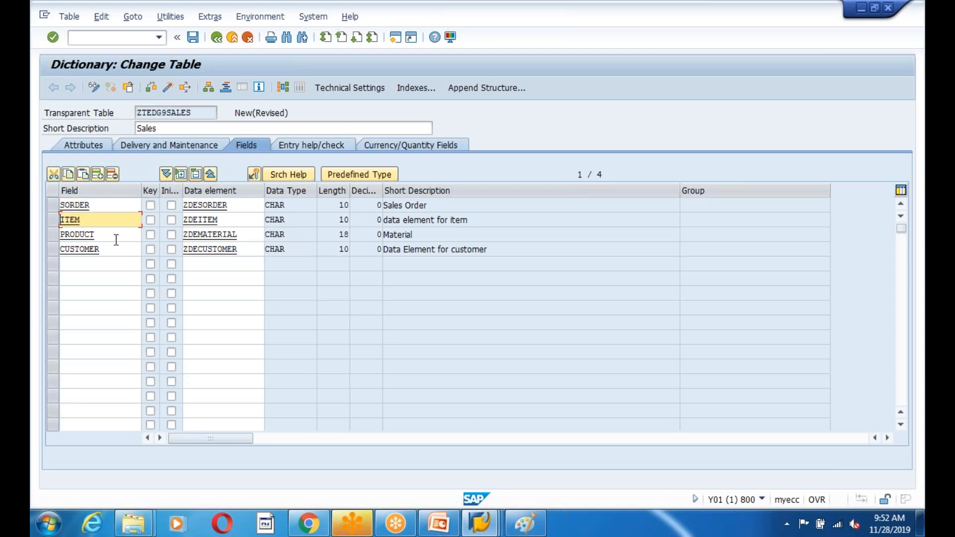
left_click(118, 234)
left_click(122, 249)
left_click(193, 37)
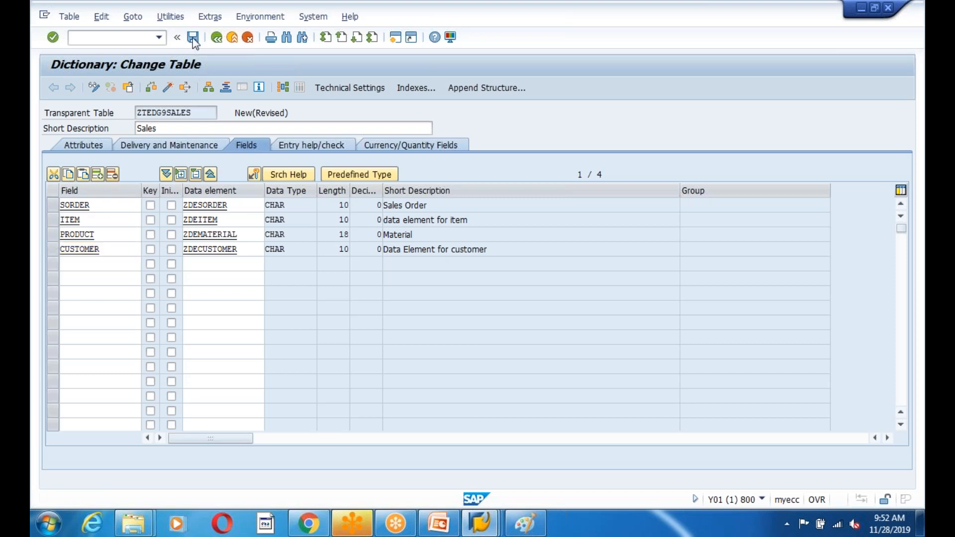
left_click(366, 392)
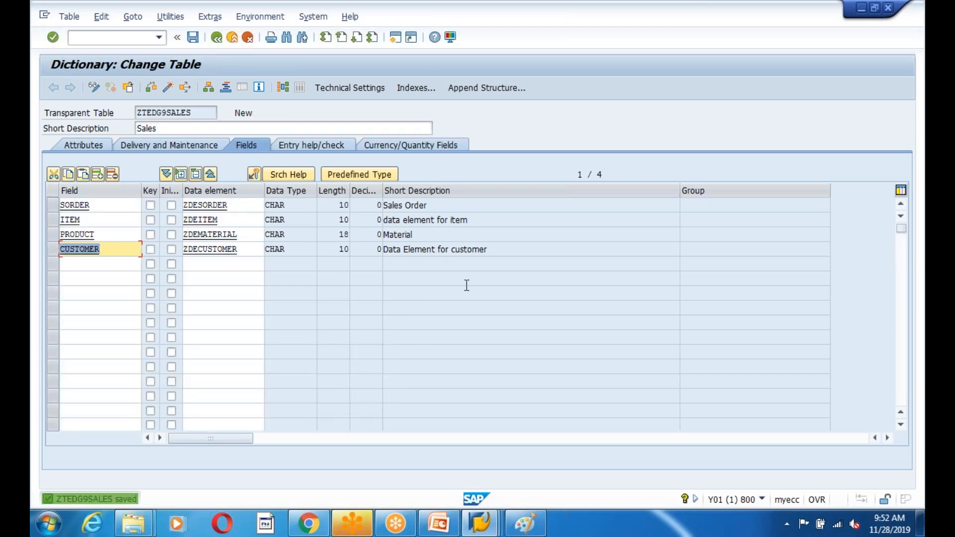
left_click(106, 264)
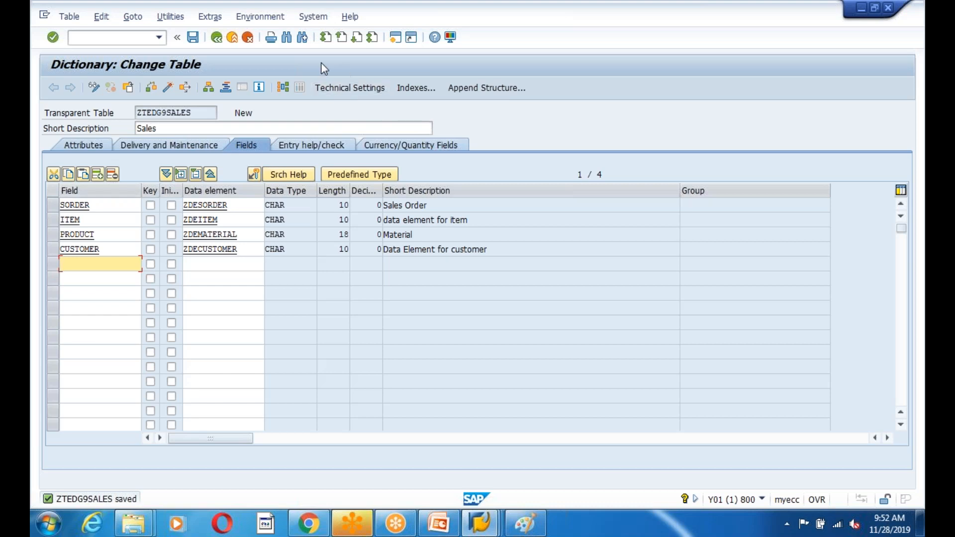
left_click(342, 88)
Step: Switch to PowerPoint and add the line "3. Technical Settings: We have DATA CLASS and Size Category" below the Fields line on slide 46
left_click(440, 526)
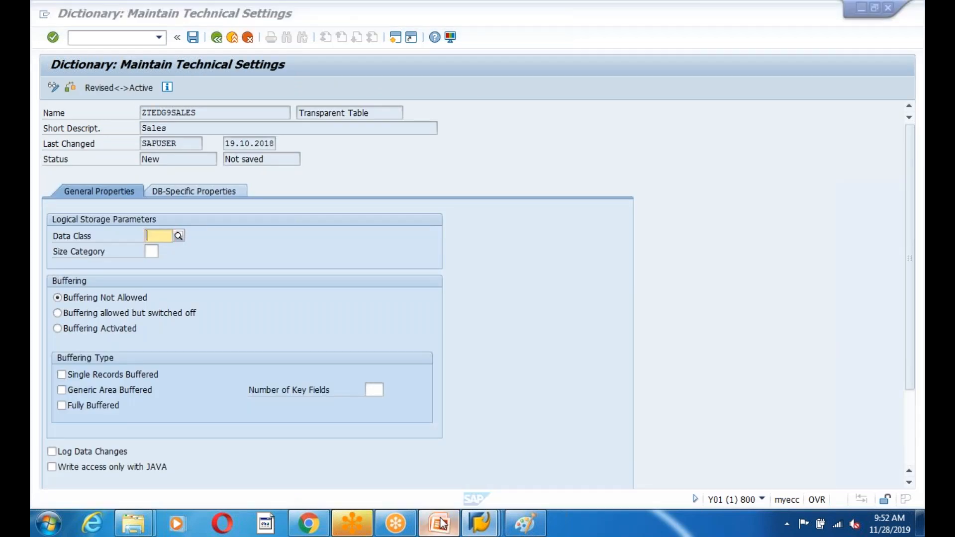
key("Page_Down")
key("Page_Down")
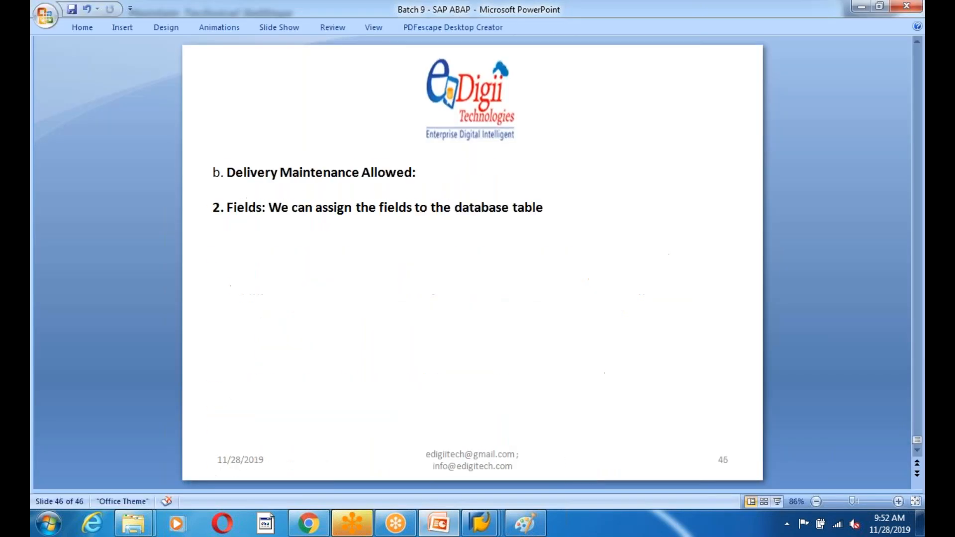
left_click(546, 209)
key("Return")
type("3. Tec")
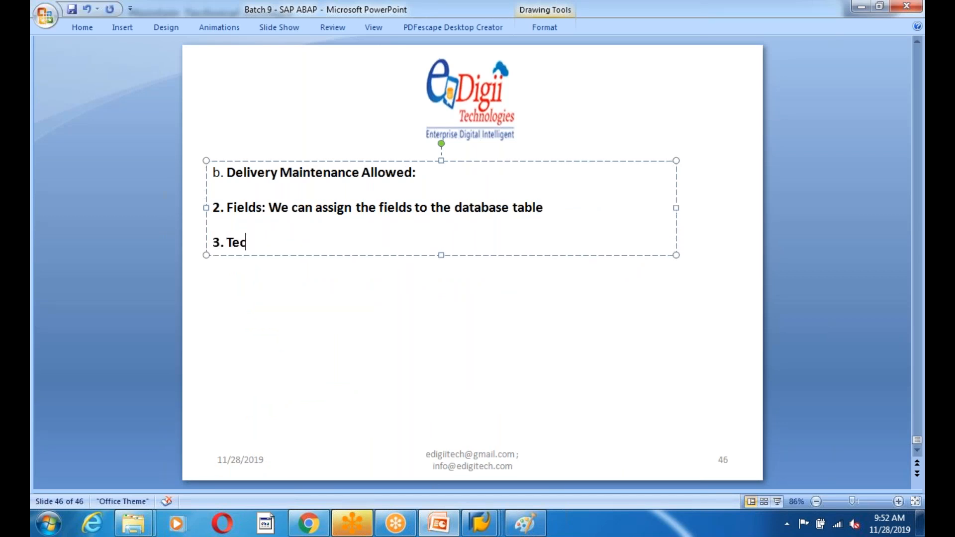
type("hnical Set")
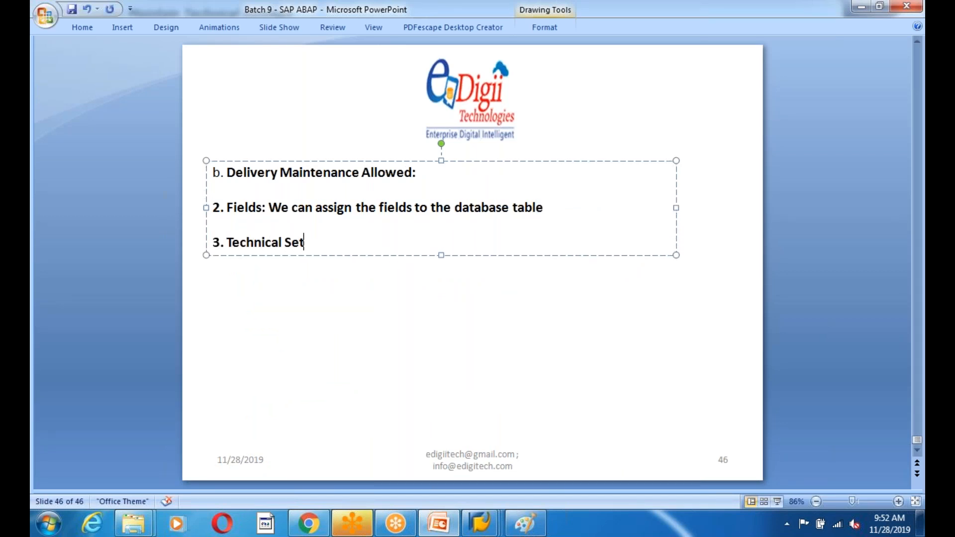
type("tings:  We have DA")
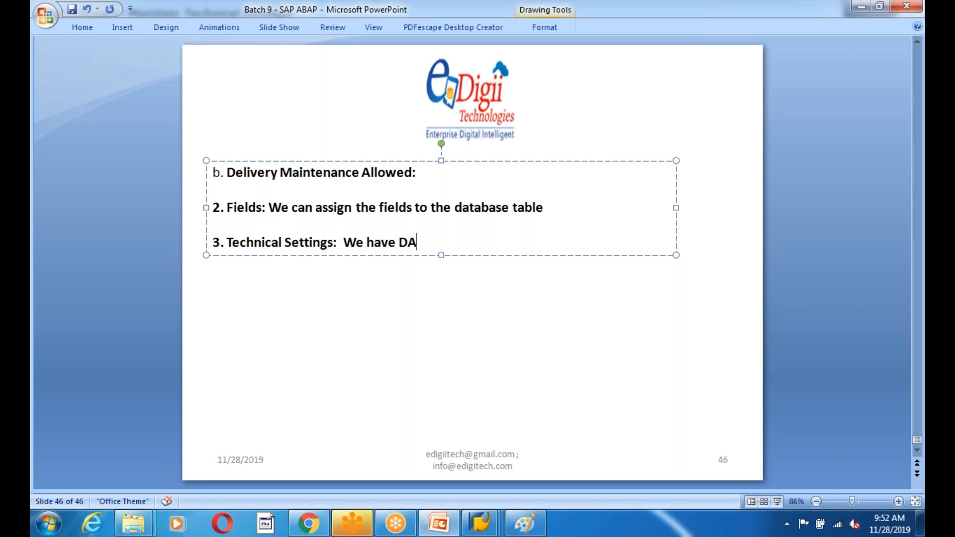
type("TA CLASS and Size Cate")
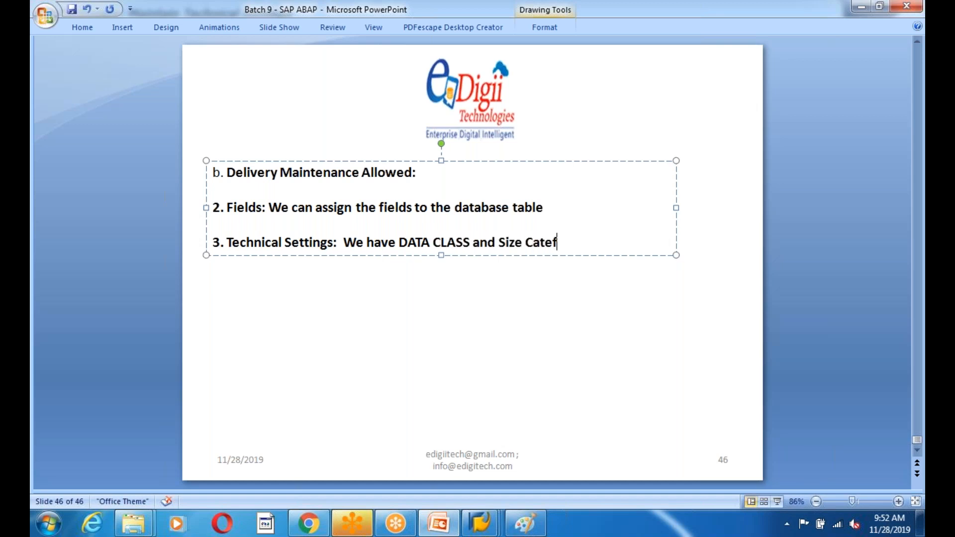
type("gory")
Step: Add the sub-items "a. DATA CLASS:" and "b. Seize Category" below the Technical Settings line on slide 46
key("Return")
key("Return")
type("a")
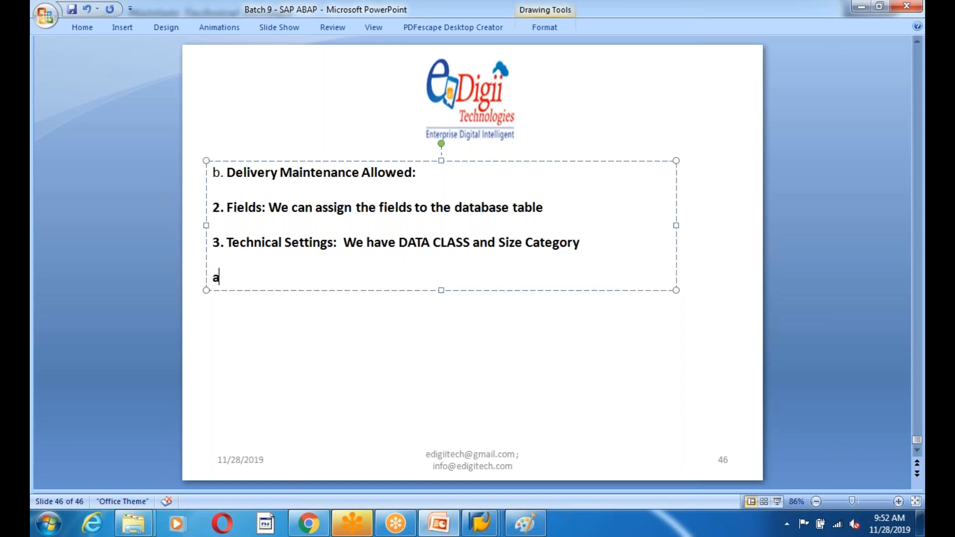
type(".   DATA CLASS:")
key("Return")
type("S")
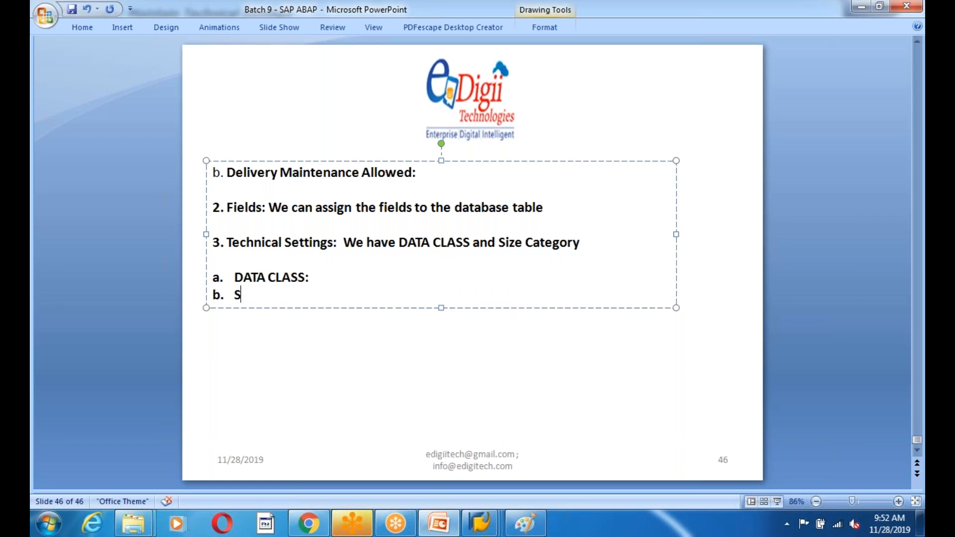
type("eize Category")
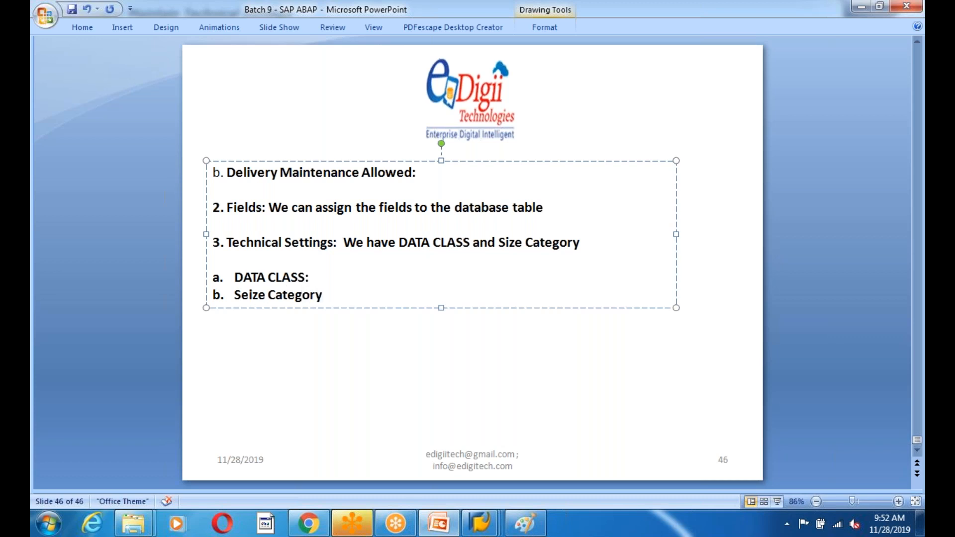
Step: Switch to SAP, review the possible data class entries for ZTEDG9SALES and choose APPL0, master data for transparent tables
key("alt+Tab")
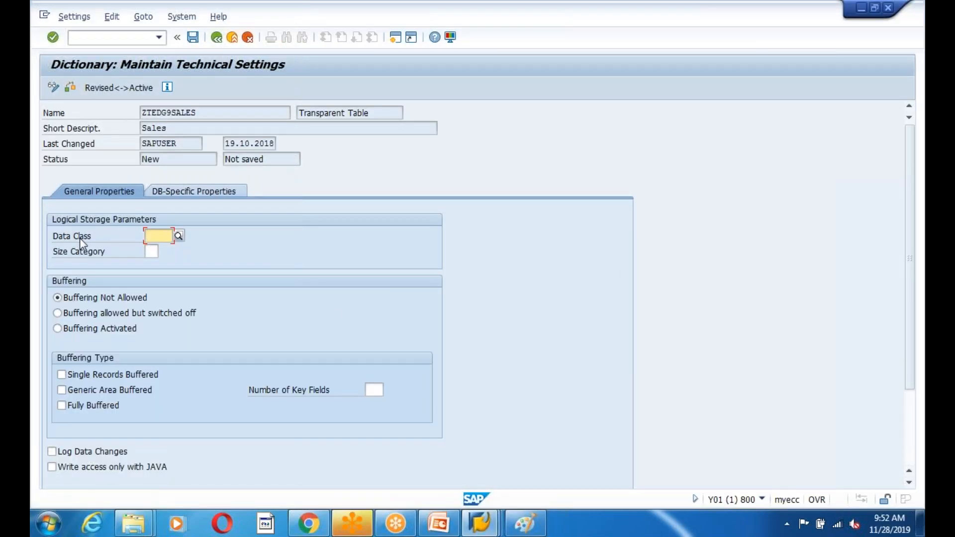
left_click(153, 251)
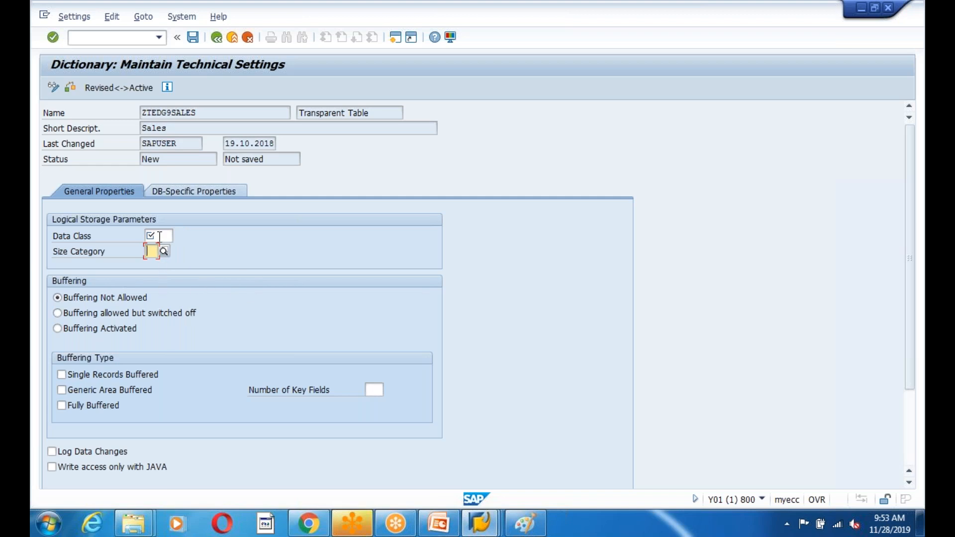
key("shift+Tab")
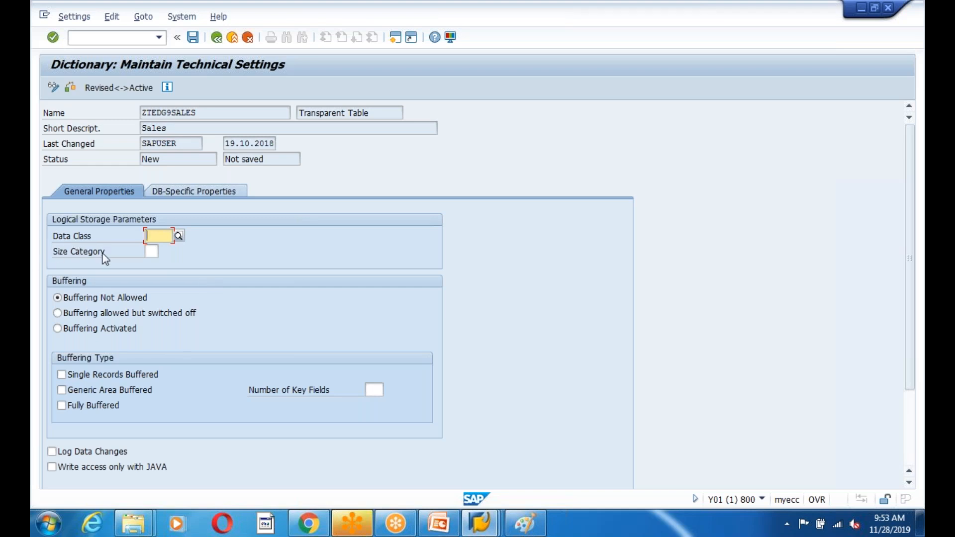
key("F4")
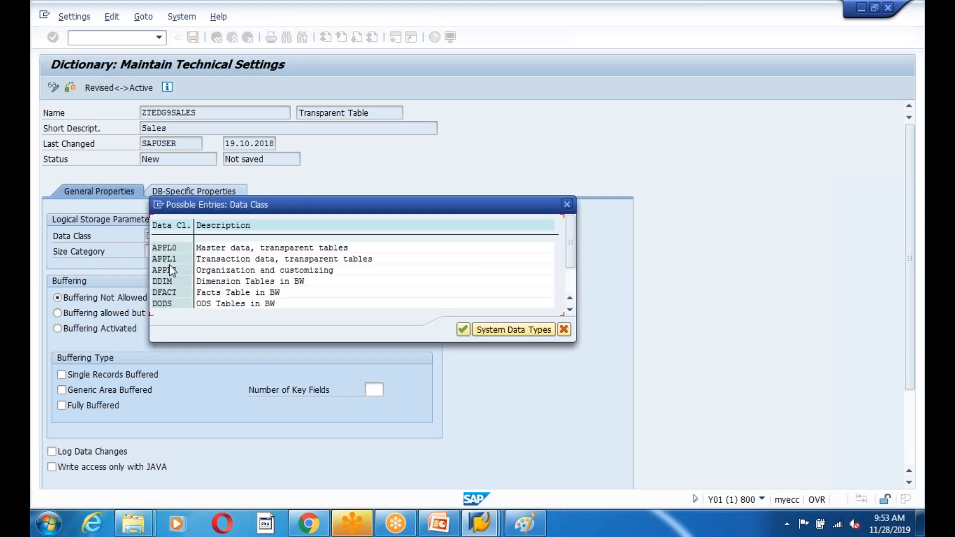
left_click_drag(197, 247, 383, 252)
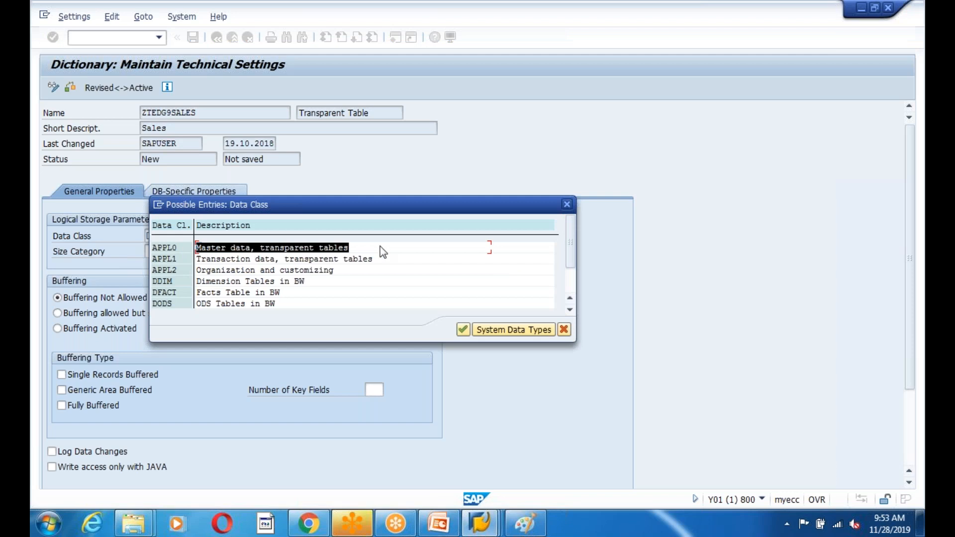
left_click_drag(321, 206, 425, 197)
left_click_drag(264, 250, 501, 247)
left_click_drag(306, 240, 381, 255)
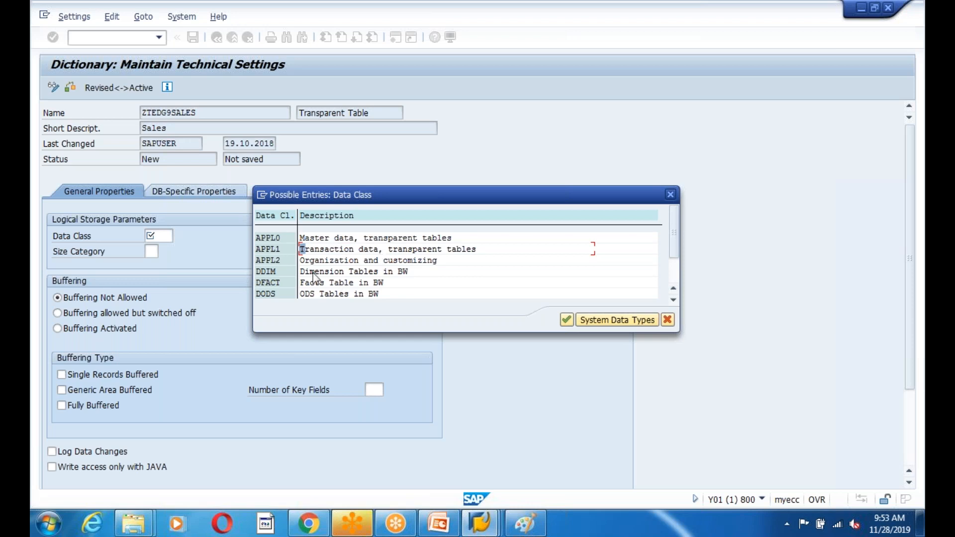
left_click_drag(304, 240, 328, 258)
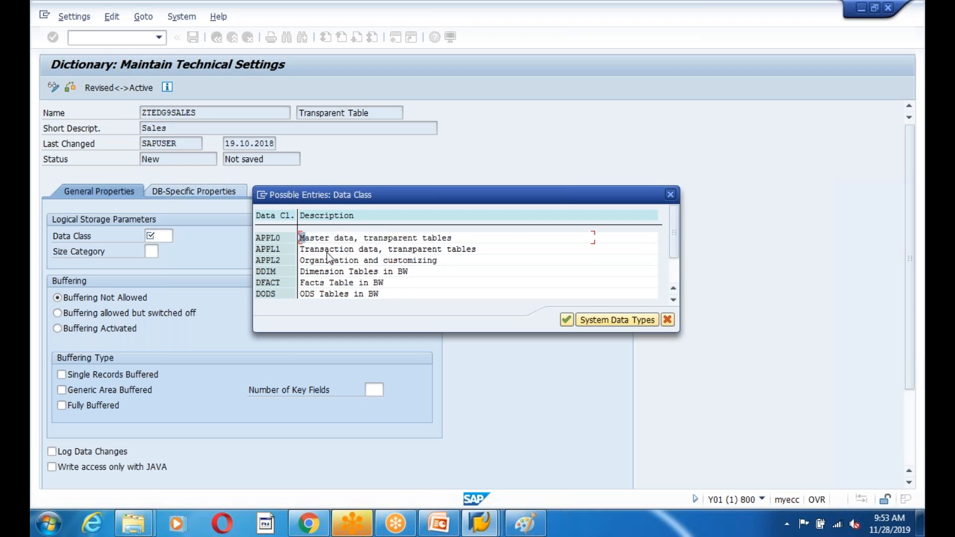
double_click(264, 239)
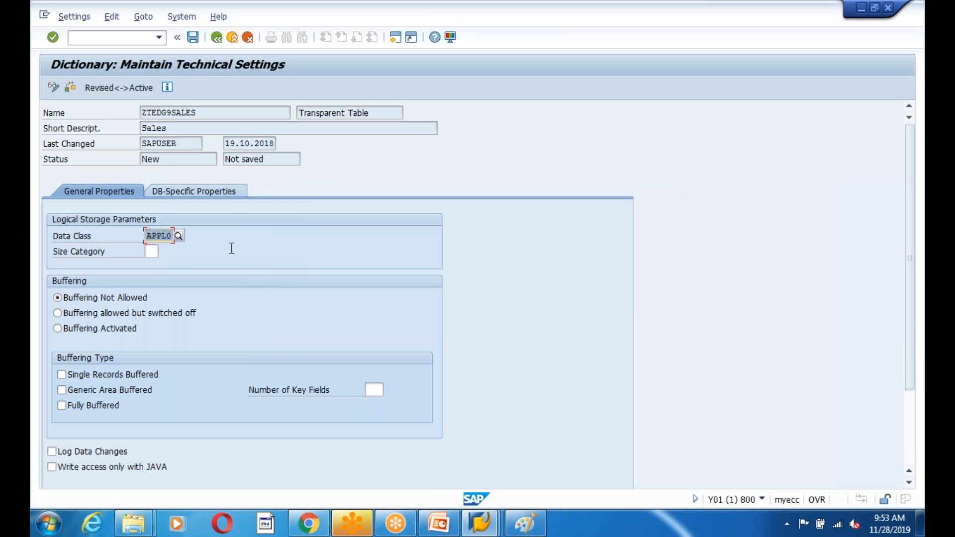
left_click(154, 253)
Step: Switch to PowerPoint, add blank lines below the DATA CLASS item and correct the other sub-item to "Size Category :"
key("alt+Tab")
left_click(325, 279)
key("Return")
key("Return")
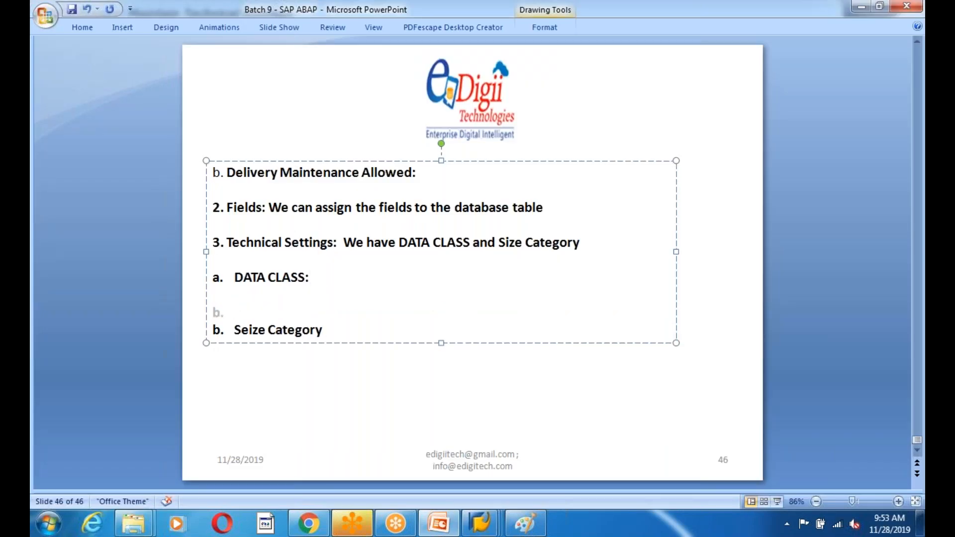
key("BackSpace")
left_click(250, 329)
key("BackSpace")
left_click(329, 332)
type(":")
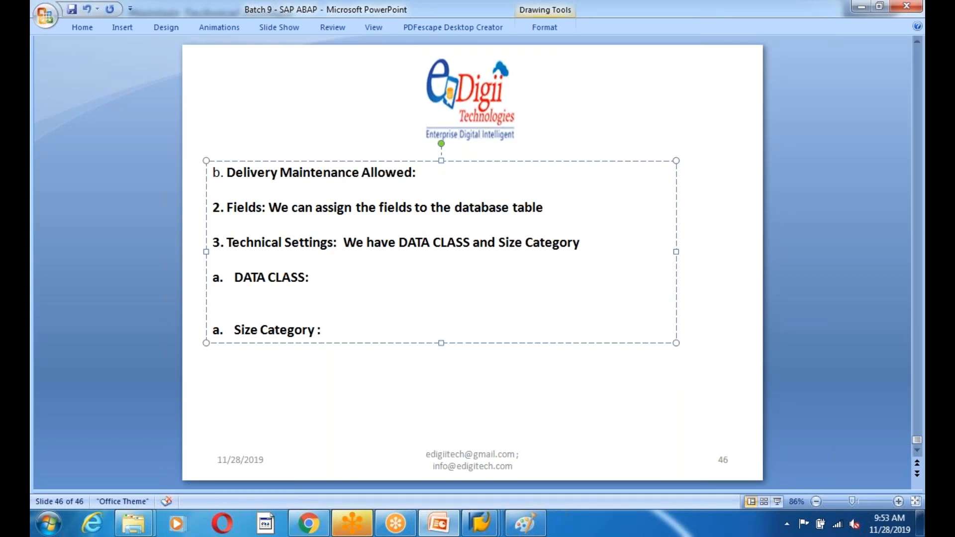
Step: Switch to SAP, open the field help for Data Class and copy its definition sentence
key("alt+Tab")
left_click(156, 235)
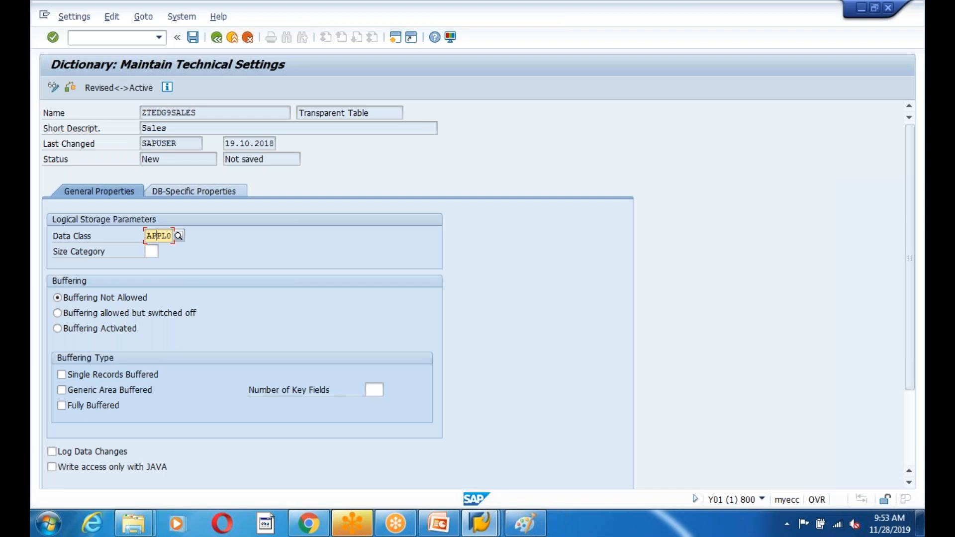
key("F1")
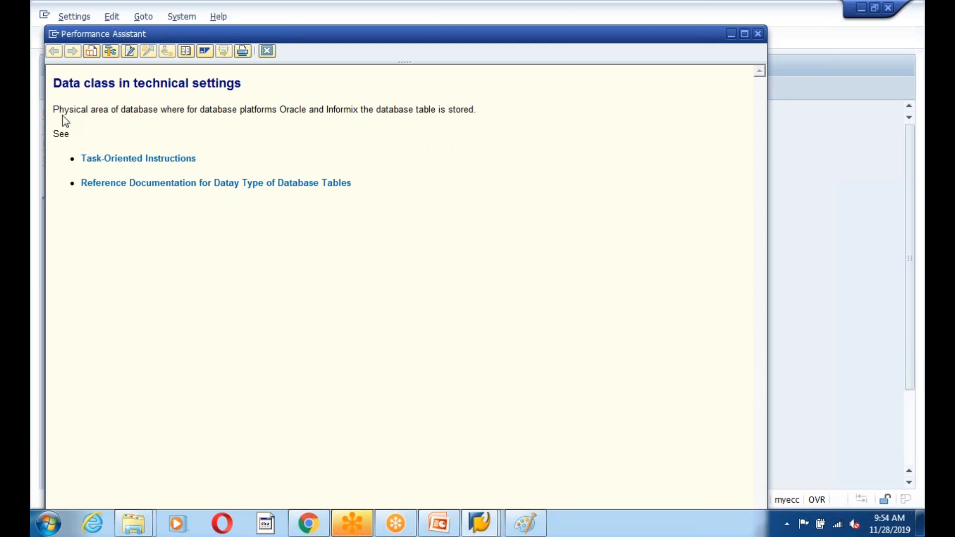
left_click_drag(52, 110, 521, 108)
key("ctrl+c")
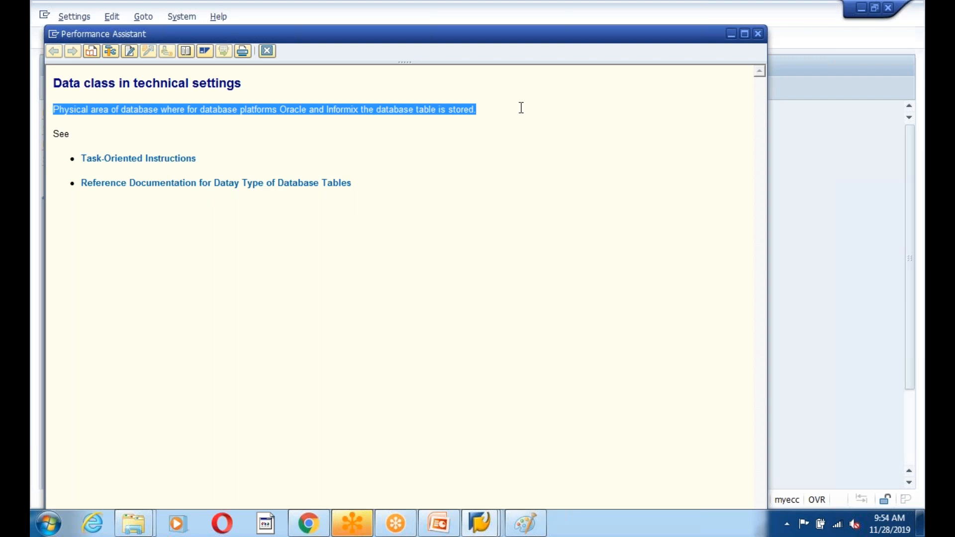
Step: Switch to PowerPoint, paste the copied definition after "DATA CLASS:" on slide 46 and highlight part of it for reading
left_click(478, 521)
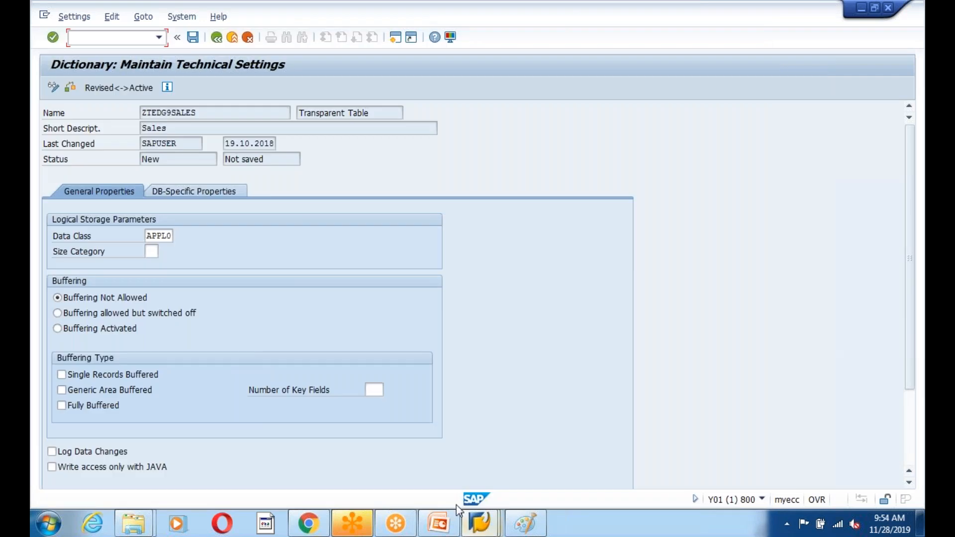
left_click(440, 524)
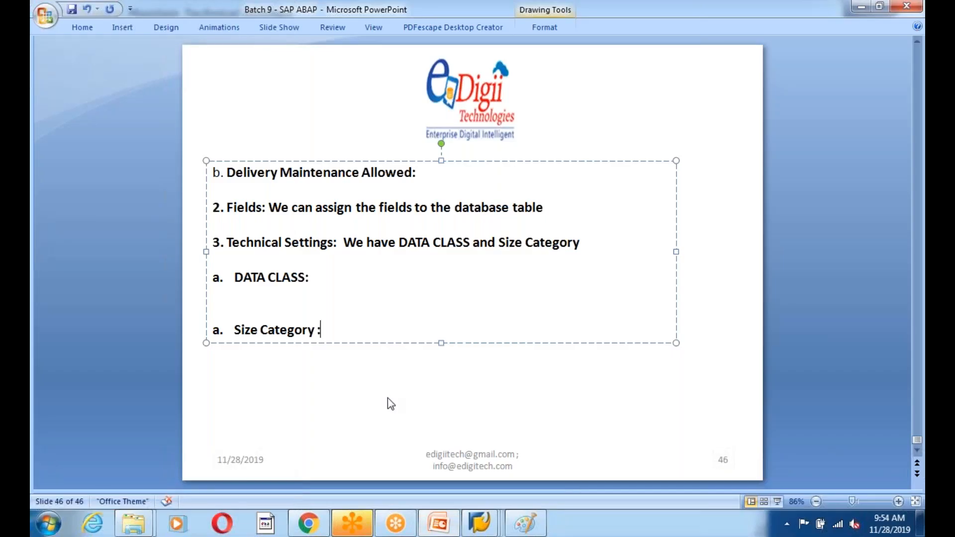
left_click(316, 280)
key("ctrl+v")
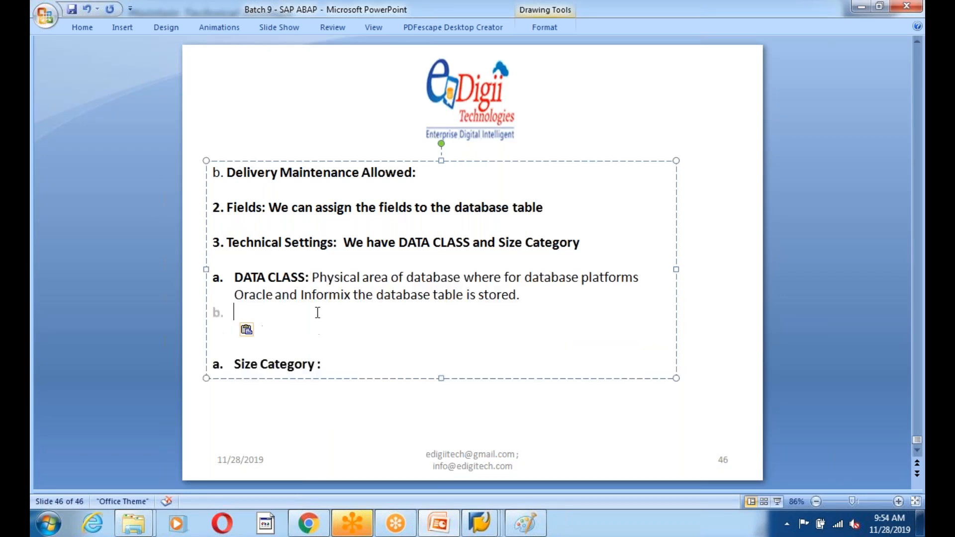
left_click(465, 280)
left_click_drag(233, 297, 455, 297)
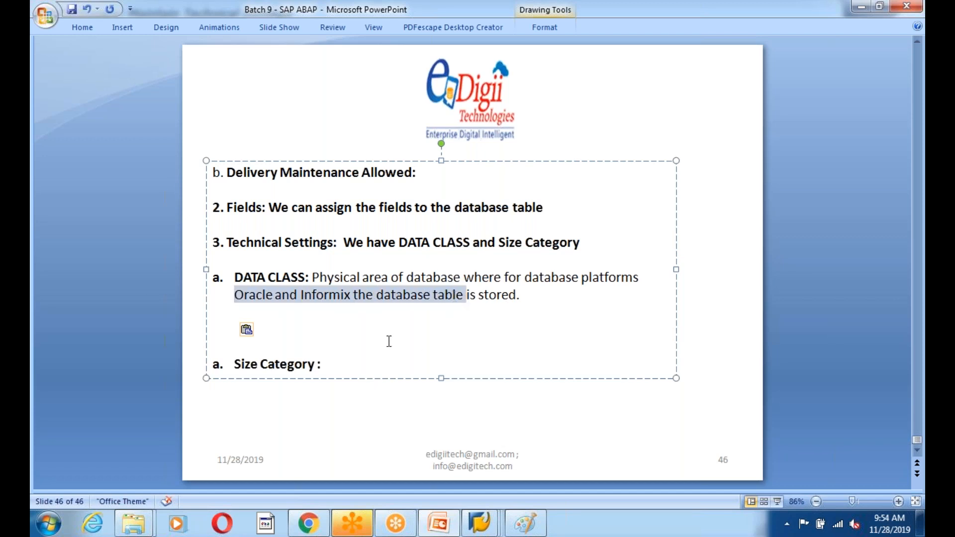